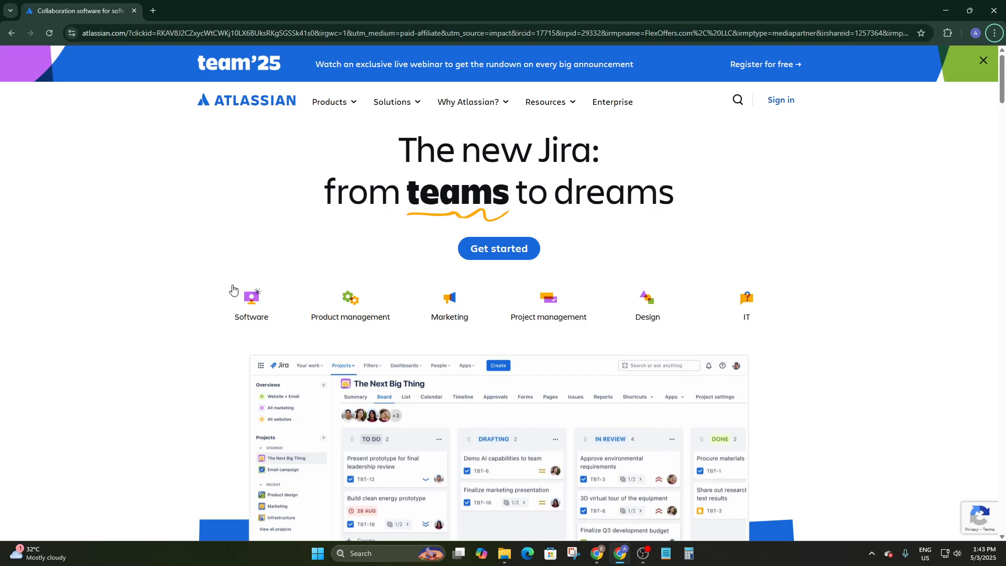
- Look over the Atlassian homepage's Jira introduction and its teamwork solutions section
scroll(400, 267, down, 10)
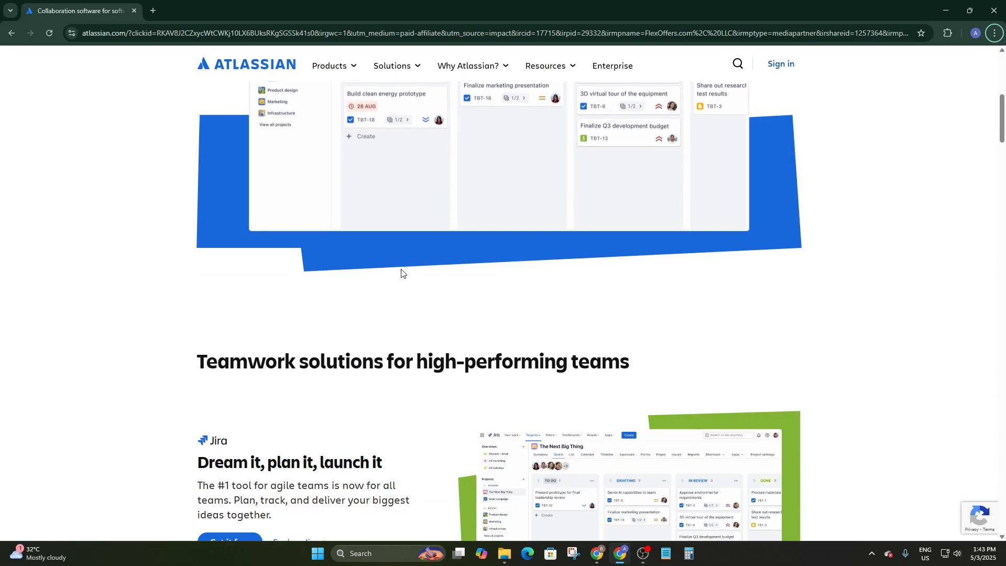
scroll(403, 276, up, 10)
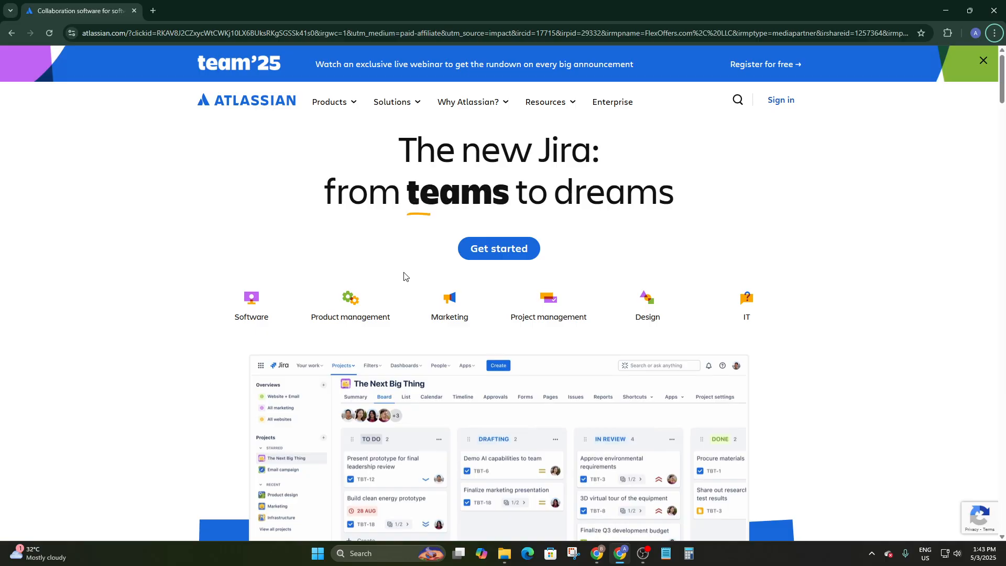
scroll(523, 267, down, 6)
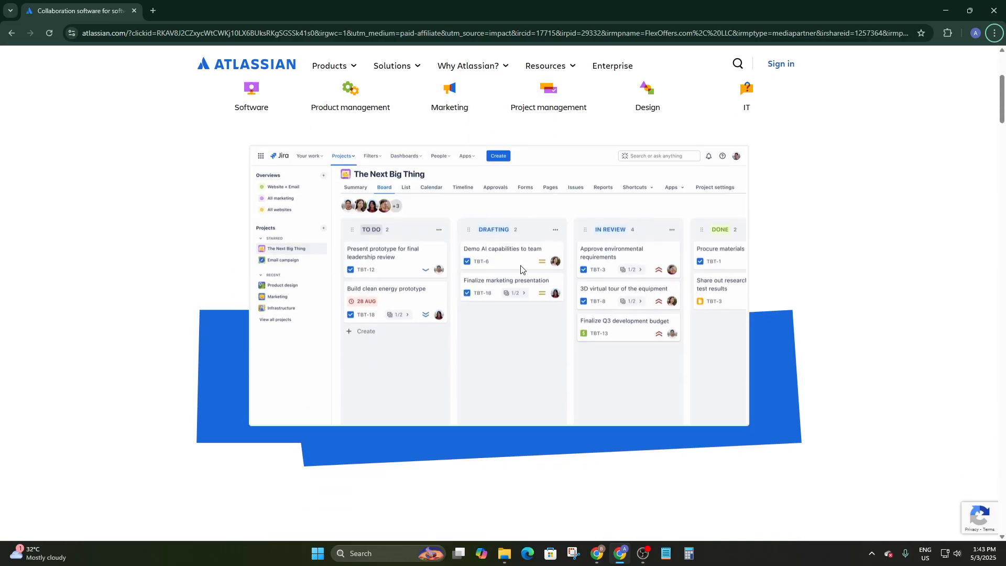
scroll(838, 231, up, 4)
scroll(842, 234, up, 2)
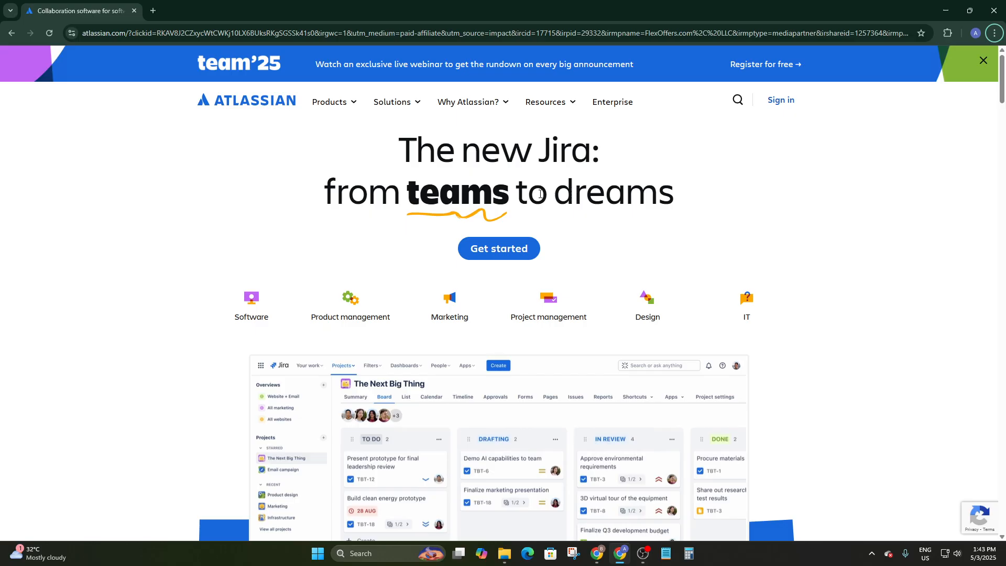
scroll(667, 354, down, 7)
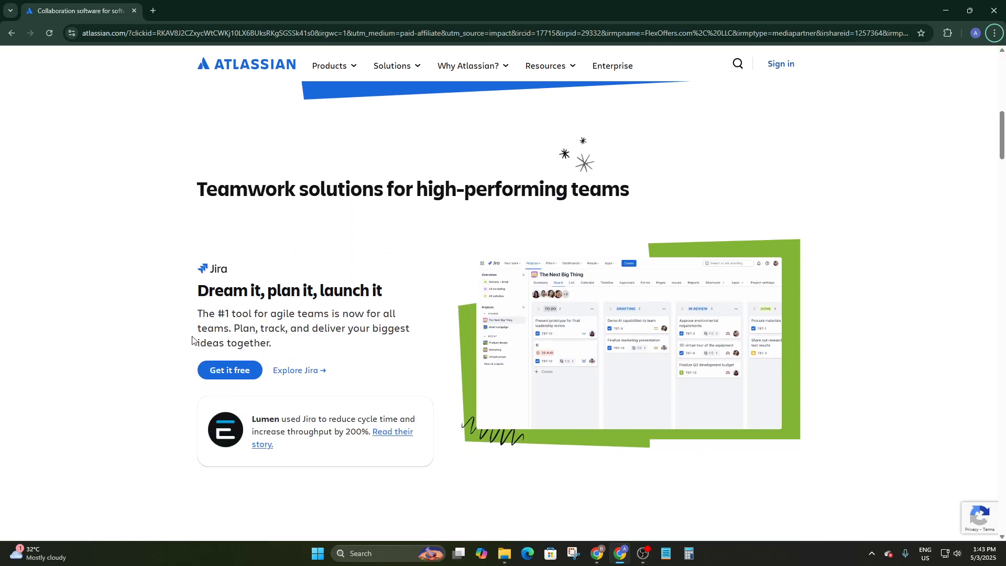
scroll(227, 290, up, 5)
scroll(228, 290, down, 10)
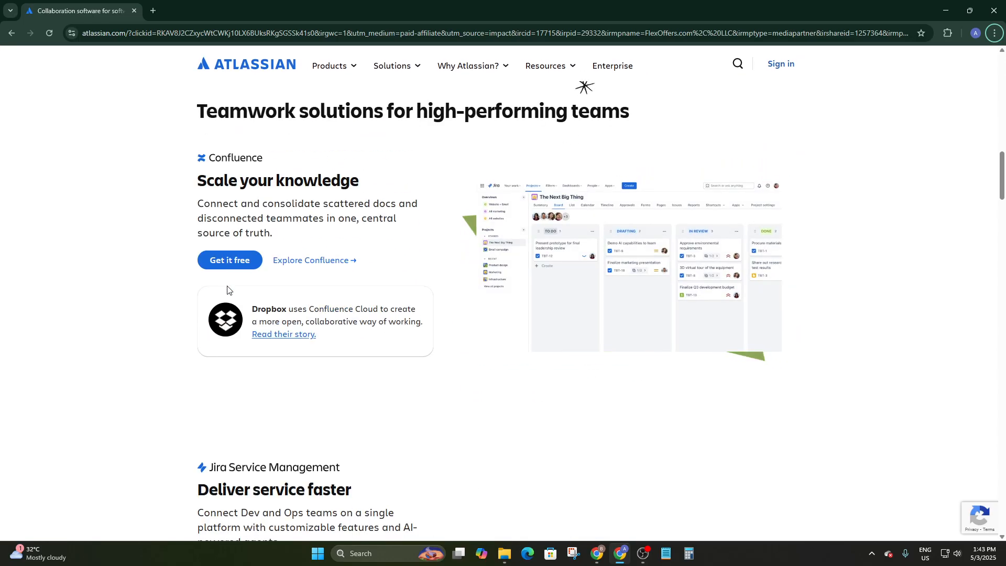
scroll(227, 290, down, 5)
scroll(227, 290, up, 7)
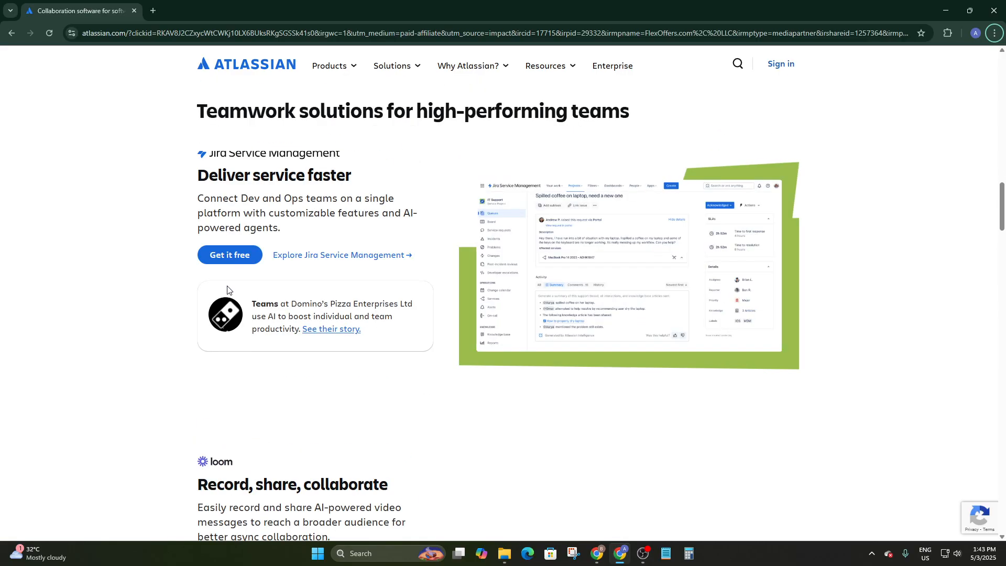
scroll(228, 290, up, 3)
scroll(226, 287, down, 6)
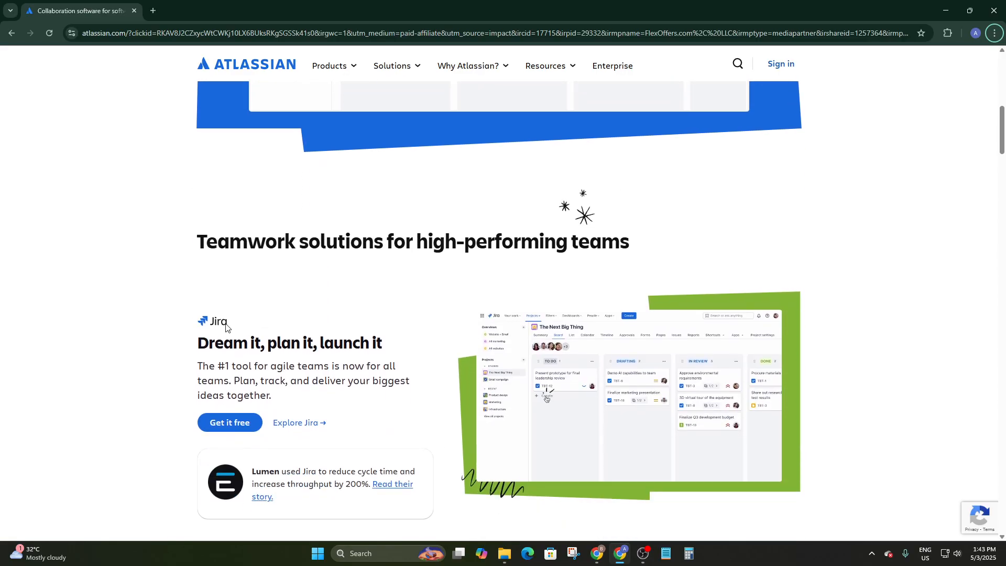
scroll(228, 306, down, 4)
scroll(228, 301, up, 6)
right_click(229, 296)
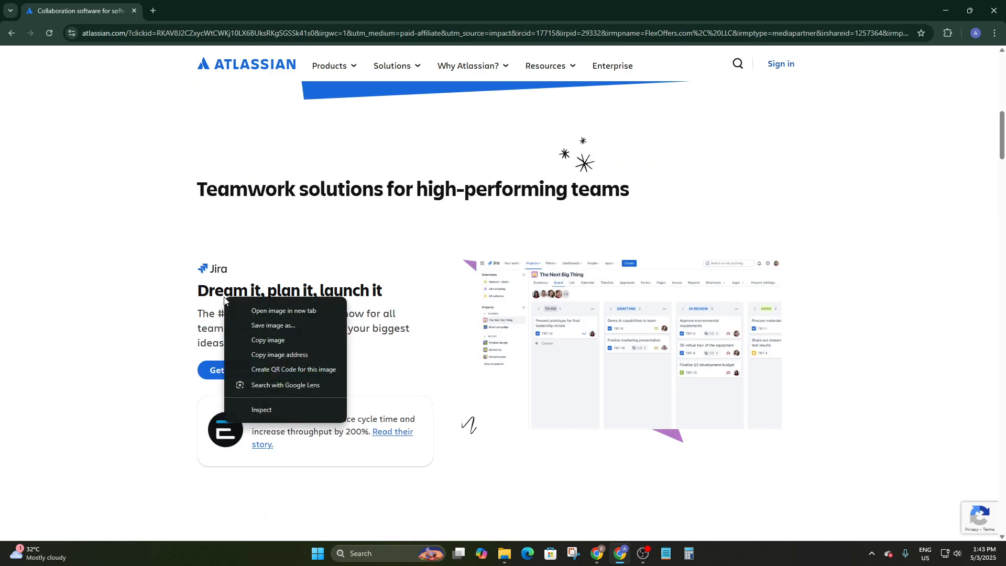
click(141, 278)
- Review the homepage sections on Confluence, Jira Service Management, Loom, Jira Product Discovery and Rovo
scroll(877, 184, down, 5)
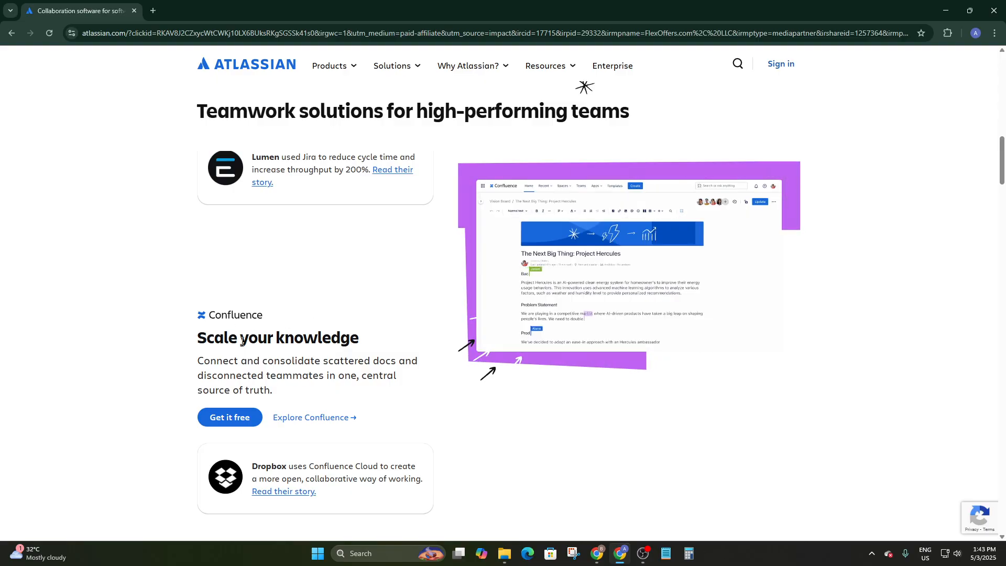
scroll(194, 331, down, 6)
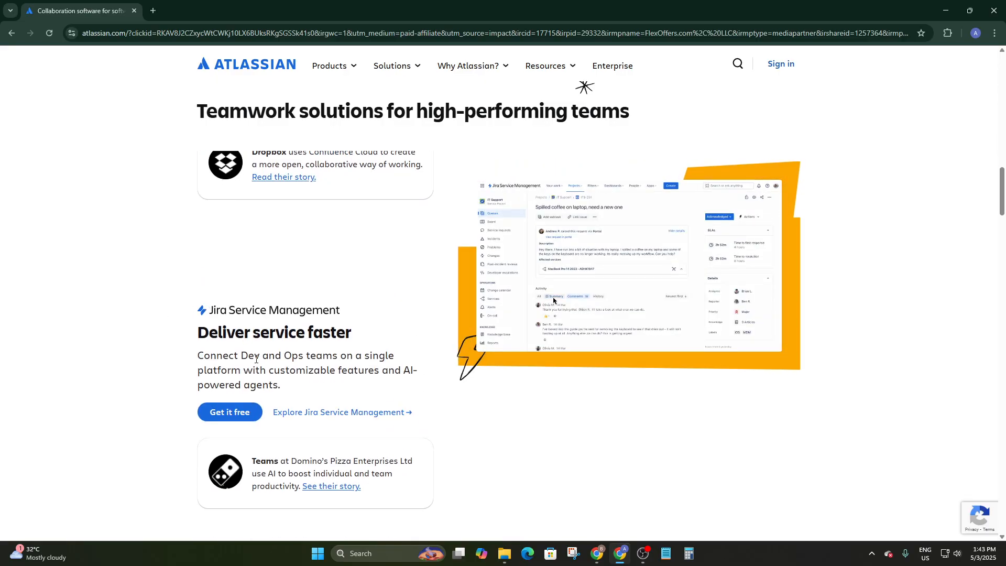
scroll(194, 341, down, 5)
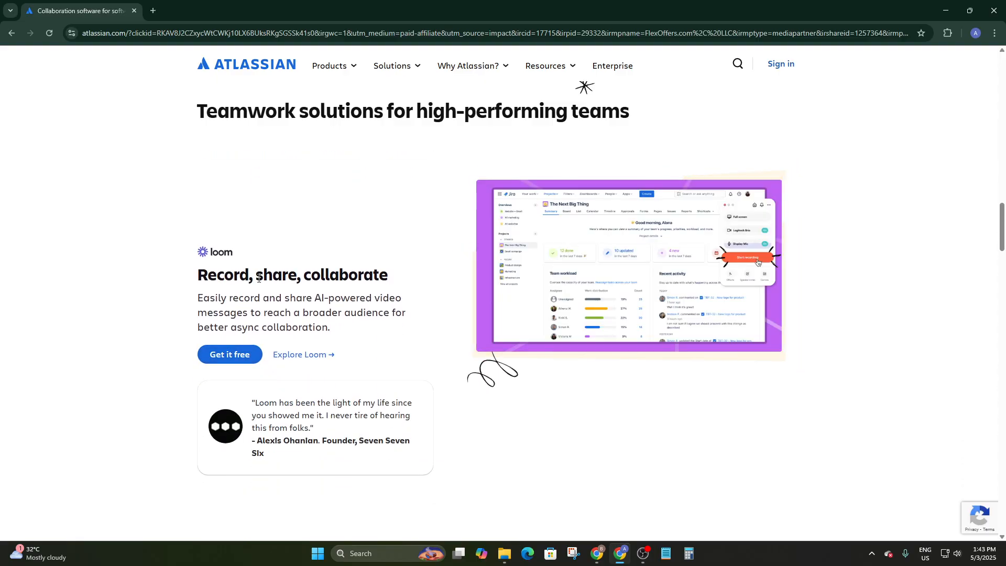
scroll(360, 279, down, 5)
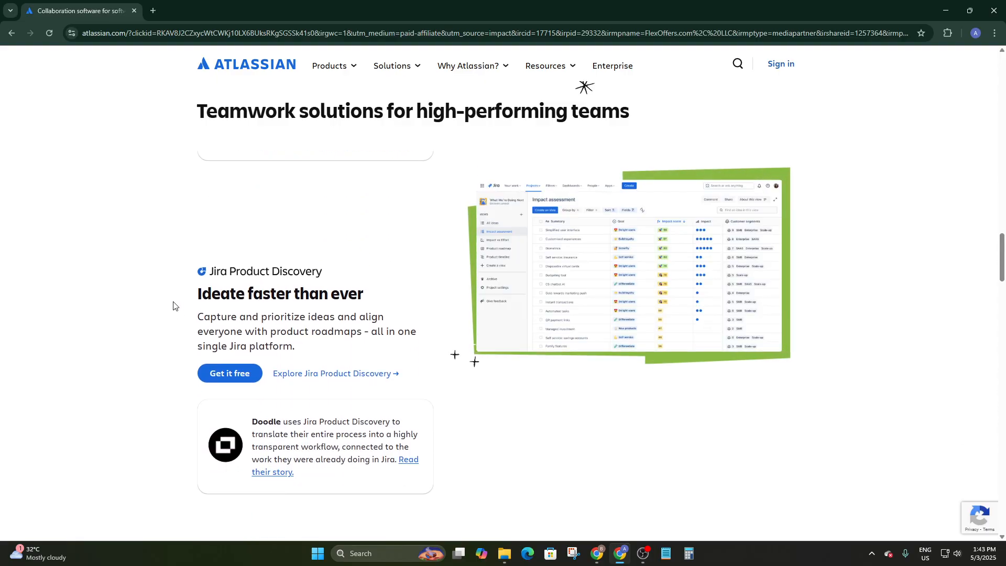
scroll(318, 288, down, 10)
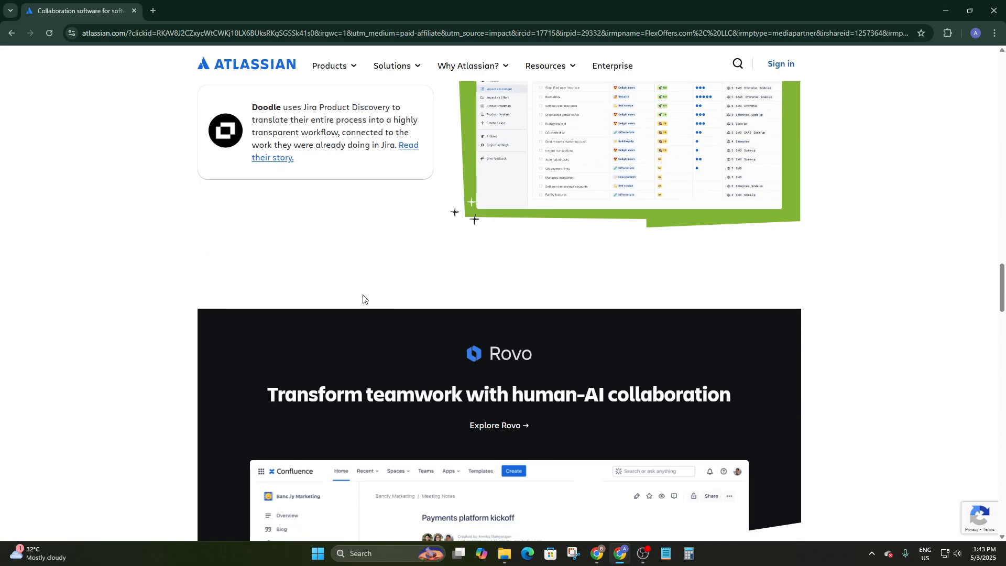
scroll(499, 377, up, 15)
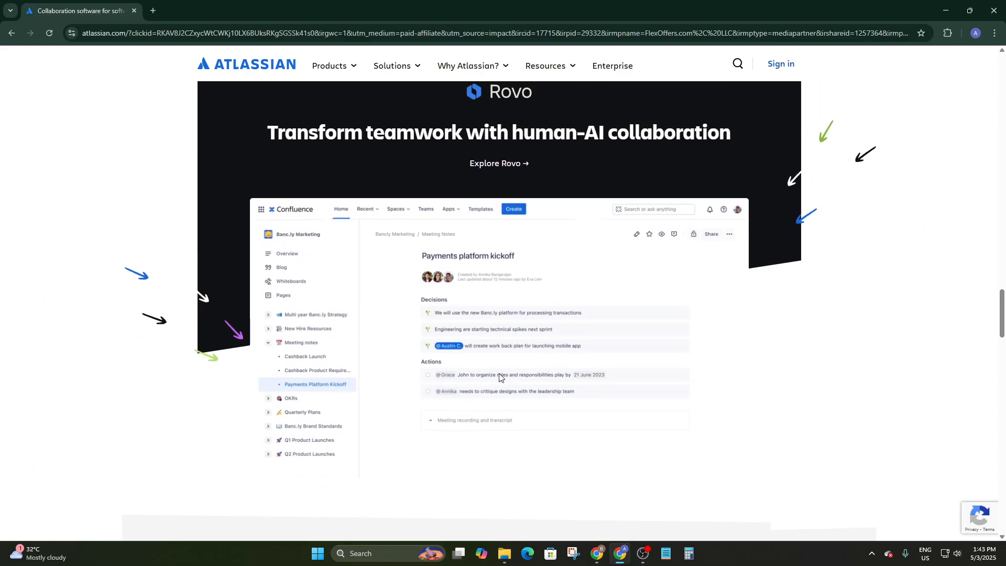
scroll(499, 377, up, 4)
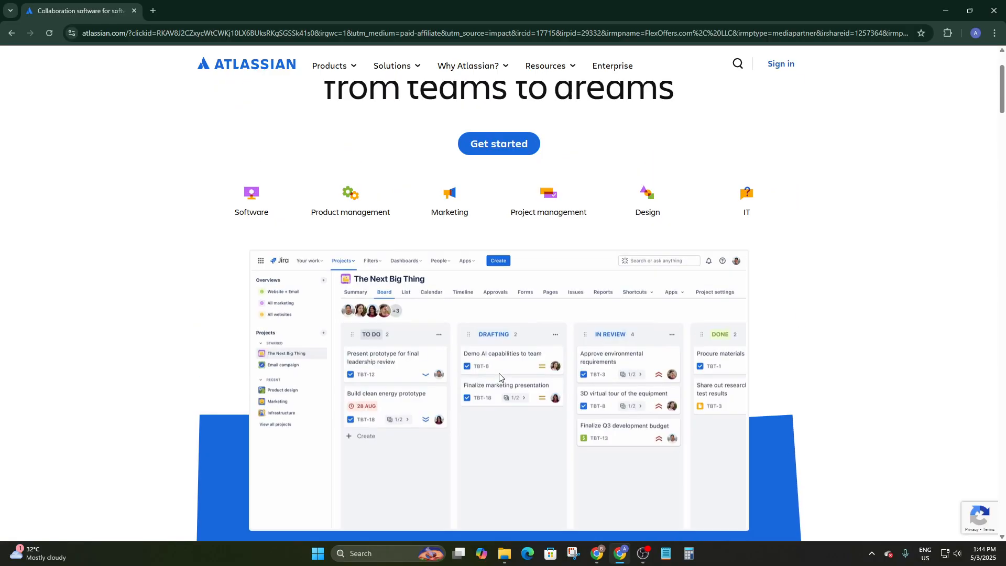
- Examine the sample Jira board for The Next Big Thing in the homepage's introduction
scroll(494, 398, down, 2)
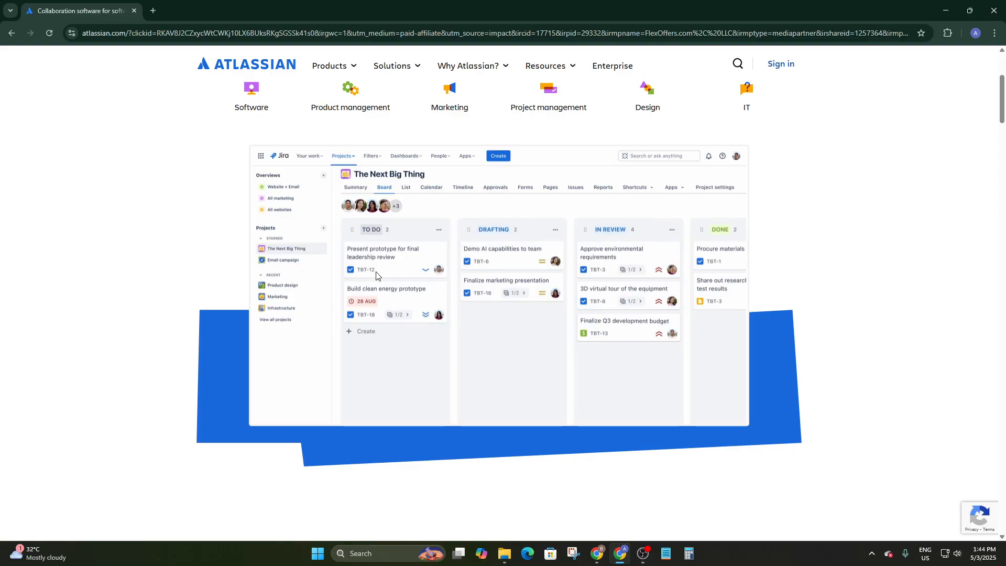
scroll(376, 276, down, 5)
scroll(433, 312, up, 9)
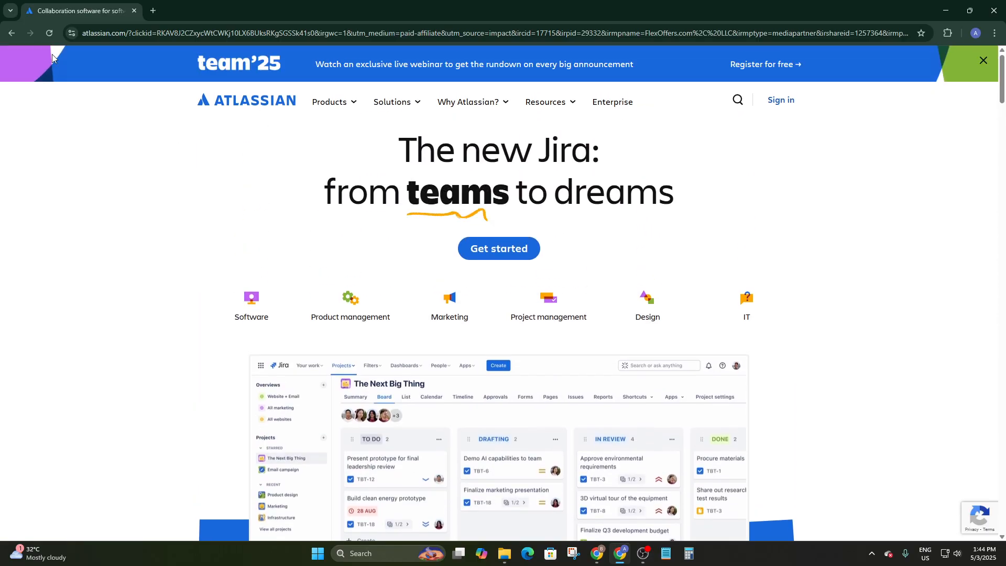
scroll(366, 341, down, 3)
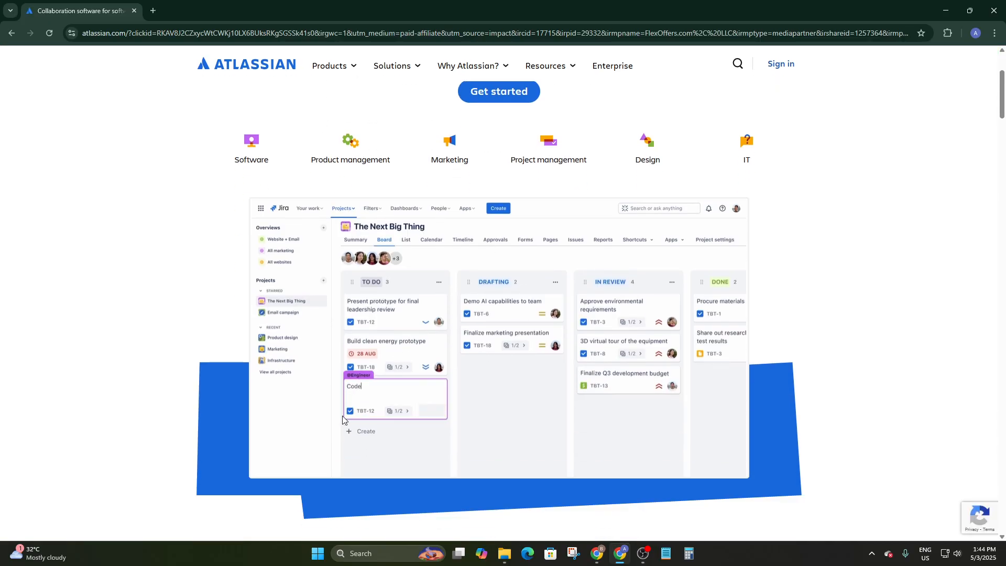
scroll(397, 386, down, 1)
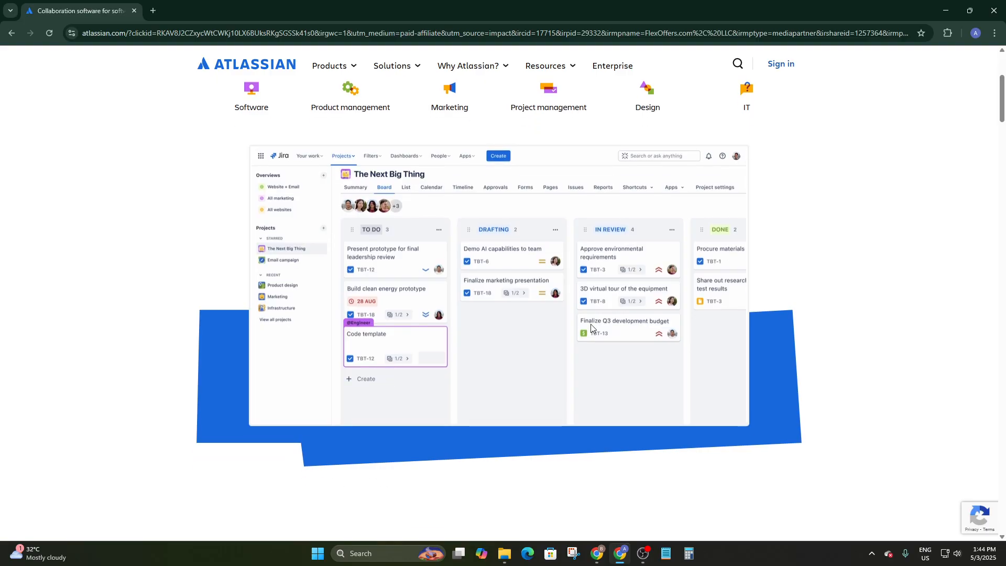
- View the Product management, Marketing, Project management, Design and IT examples under "Empower everyone, on every team"
scroll(448, 315, down, 20)
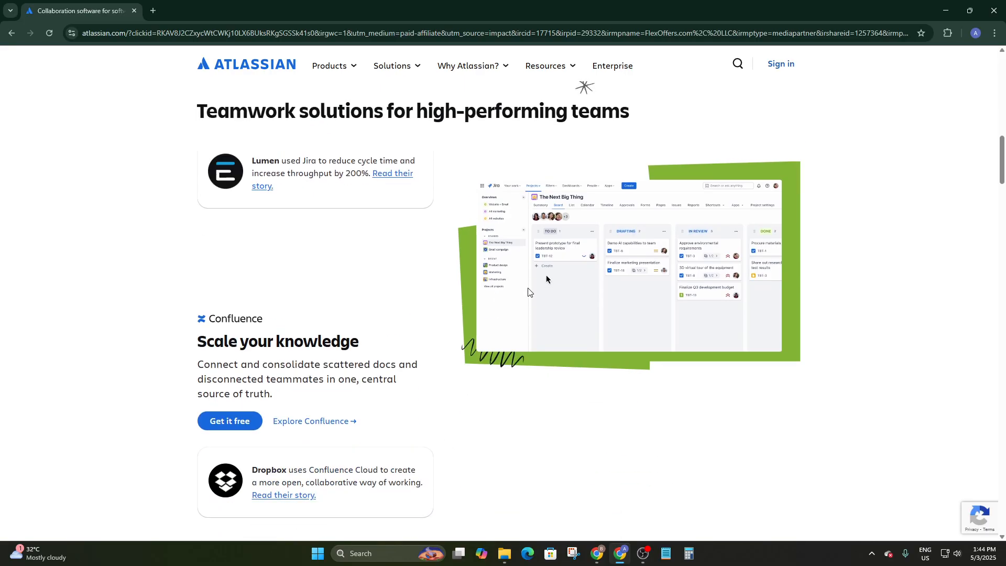
scroll(472, 317, down, 20)
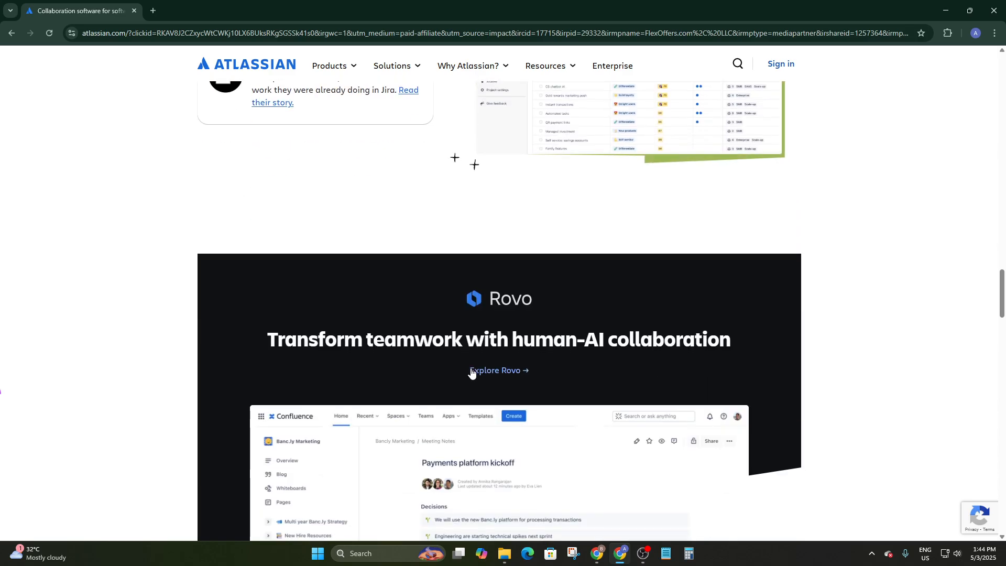
scroll(472, 367, up, 8)
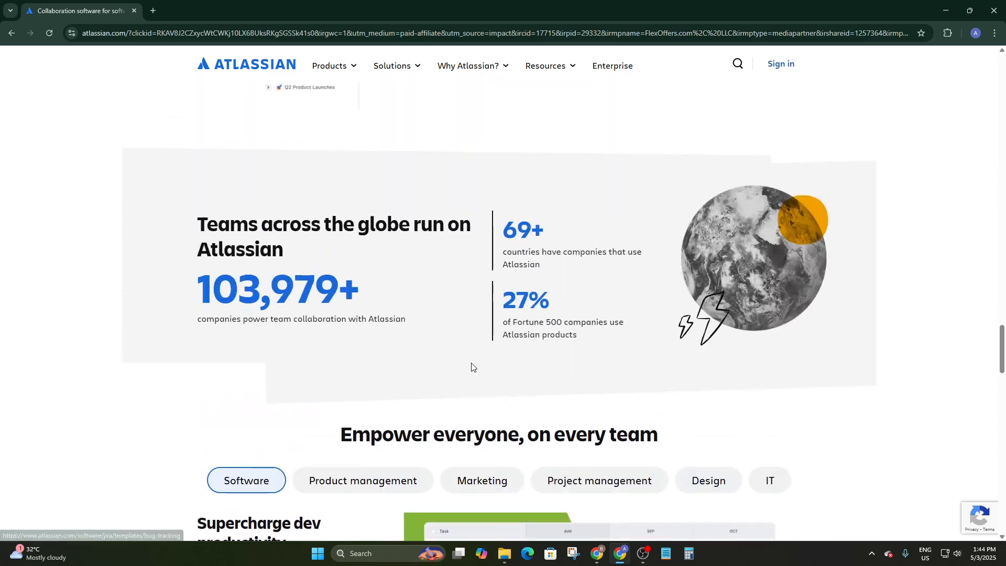
scroll(616, 228, down, 5)
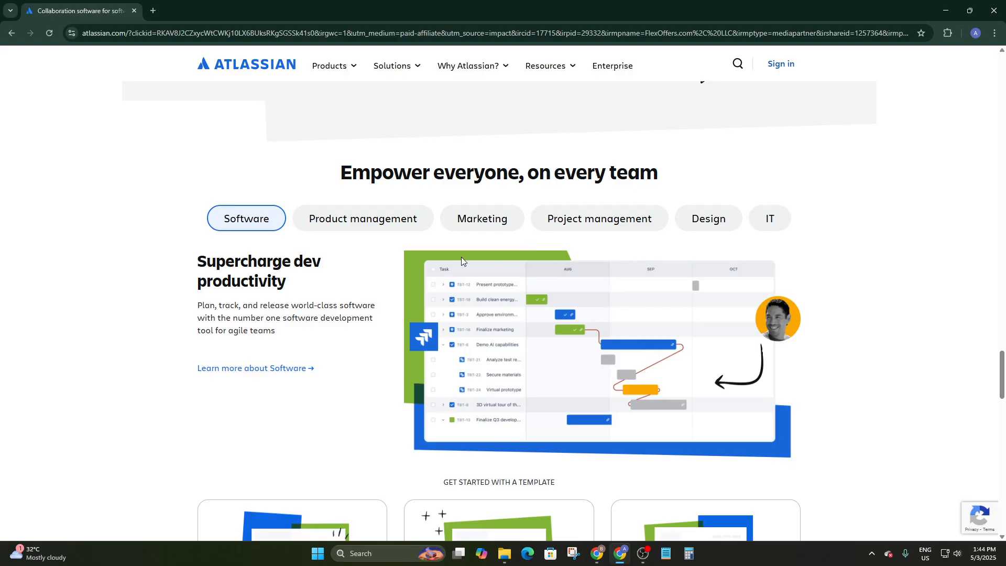
click(309, 218)
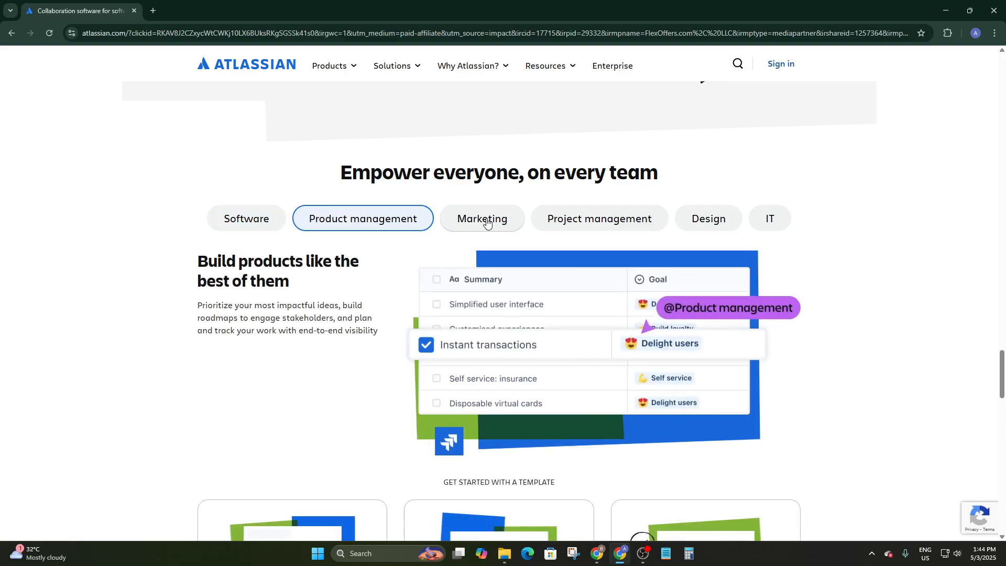
click(487, 222)
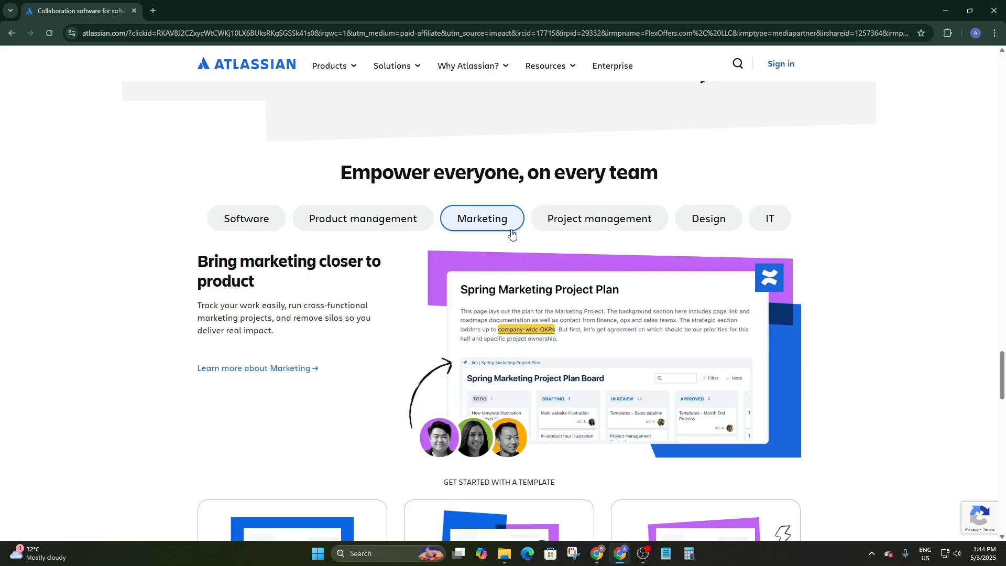
click(578, 210)
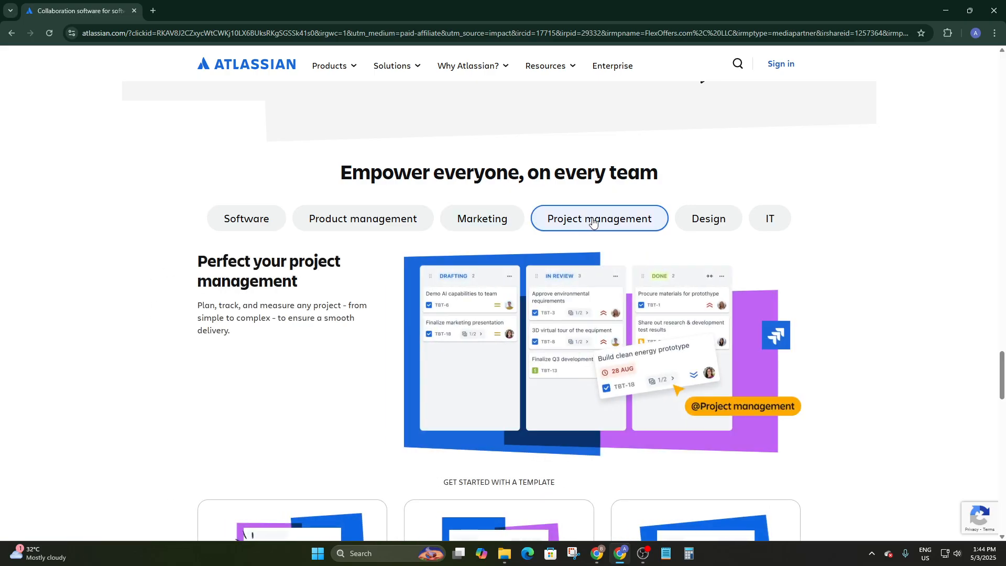
click(707, 217)
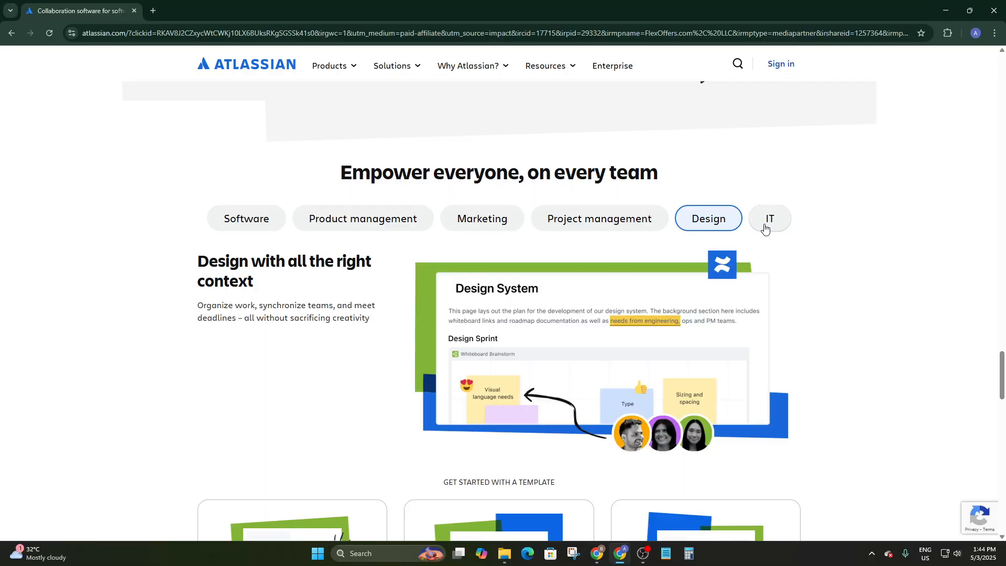
click(765, 229)
- Look through the customer stories further down the homepage and return to the Jira introduction
scroll(623, 333, down, 13)
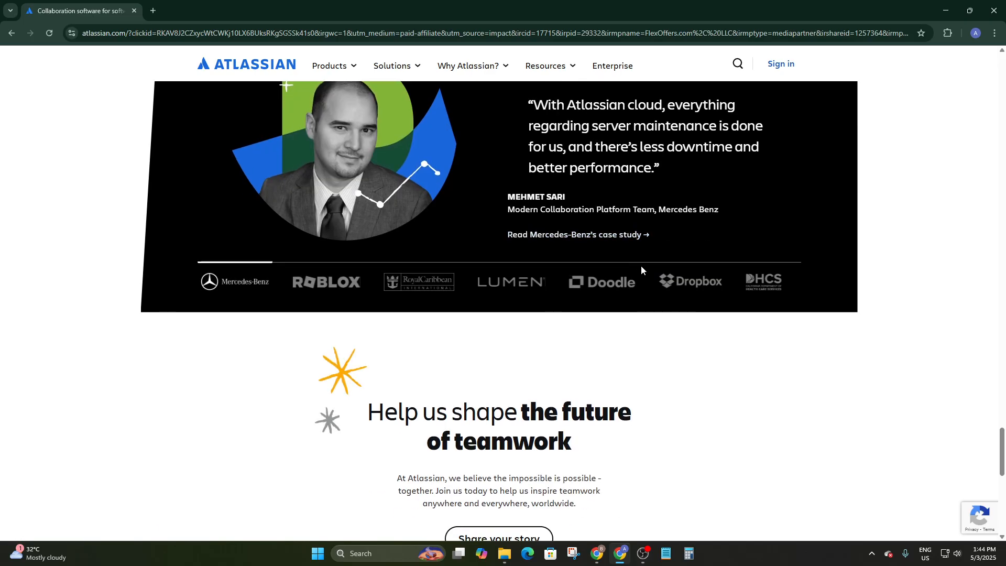
scroll(642, 265, down, 8)
scroll(641, 265, up, 20)
scroll(676, 275, up, 15)
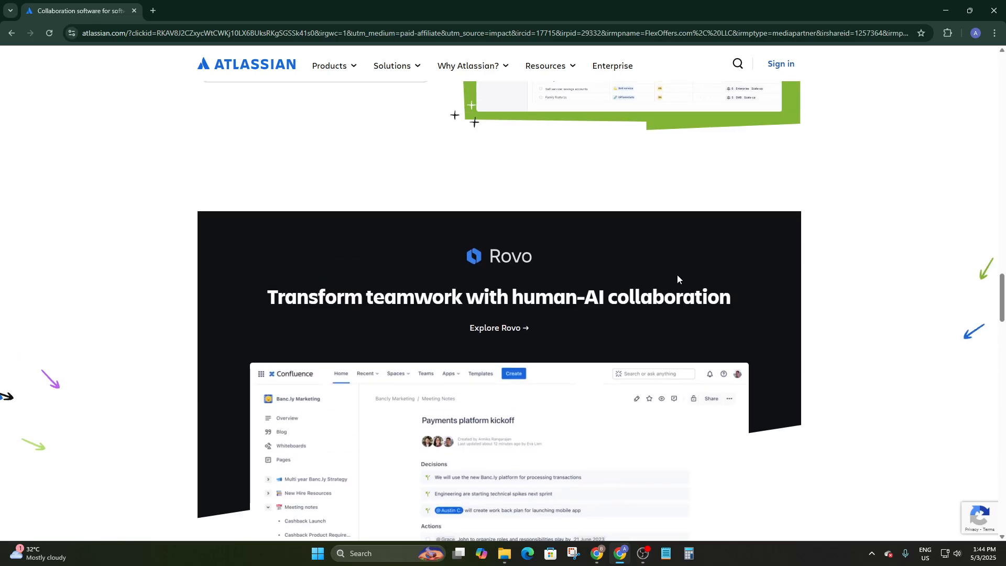
scroll(678, 278, up, 2)
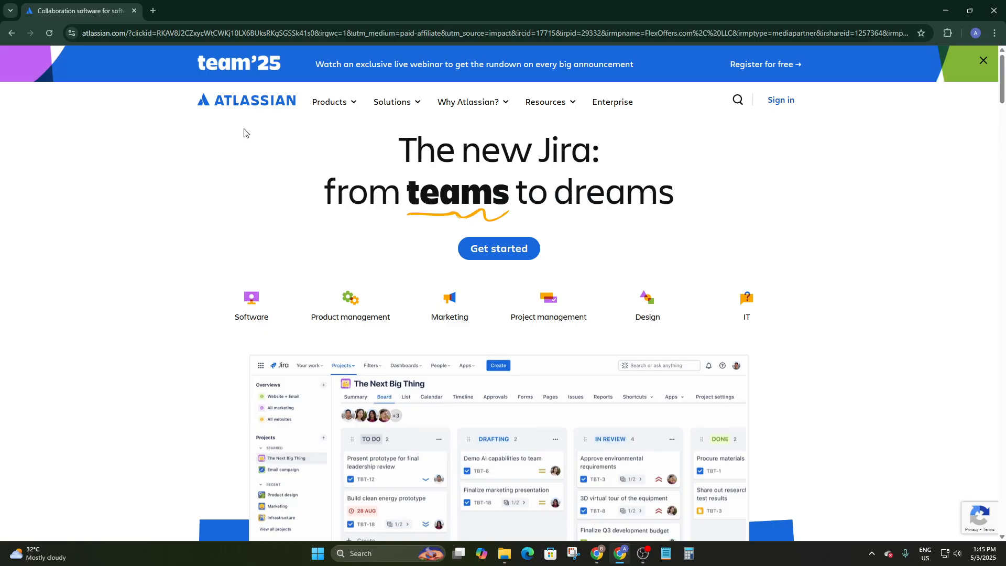
scroll(253, 327, down, 1)
scroll(275, 329, up, 1)
right_click(253, 153)
click(145, 381)
scroll(279, 361, down, 1)
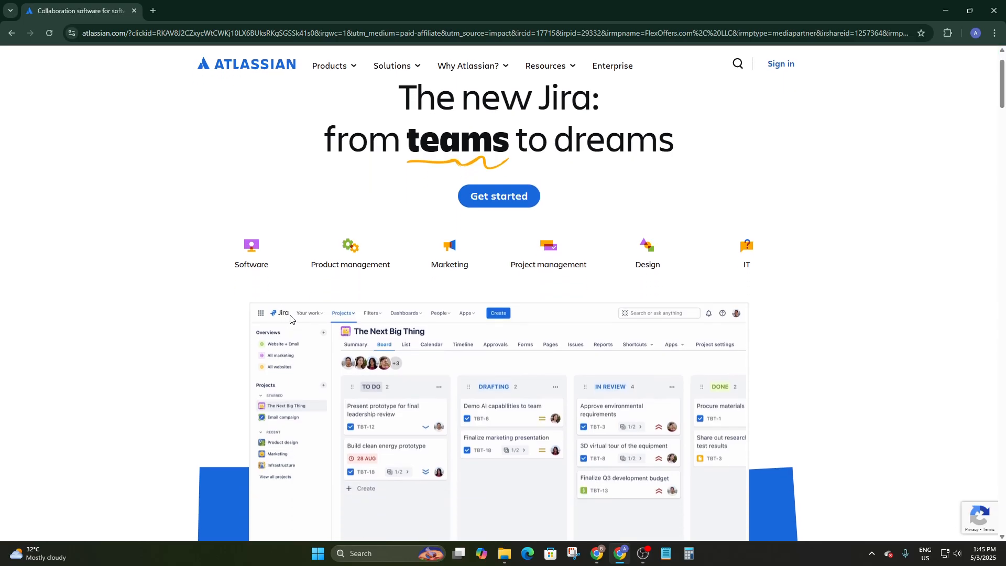
- Open the free Jira sign-up page from the homepage's "Get started" offer
scroll(291, 318, up, 1)
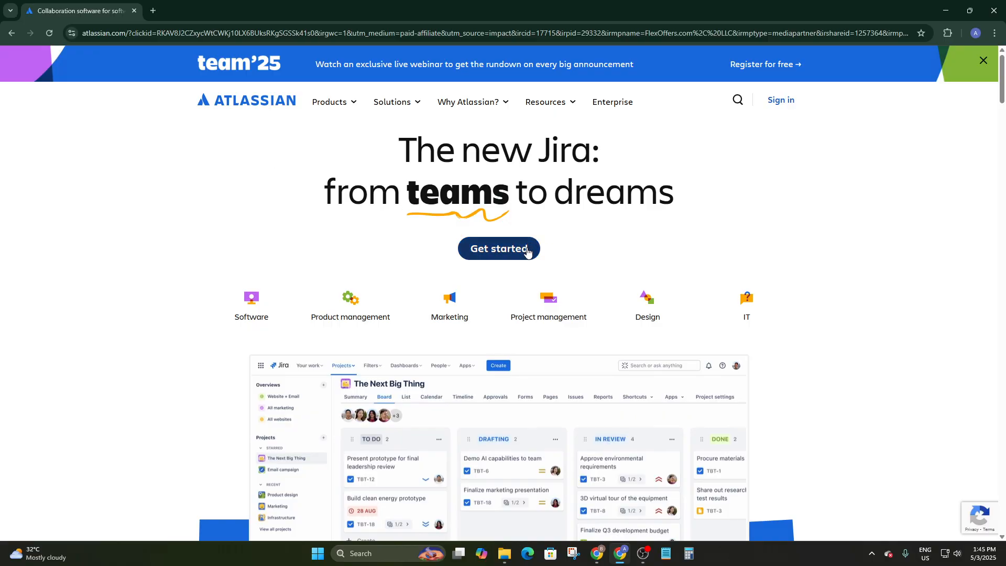
scroll(415, 220, down, 1)
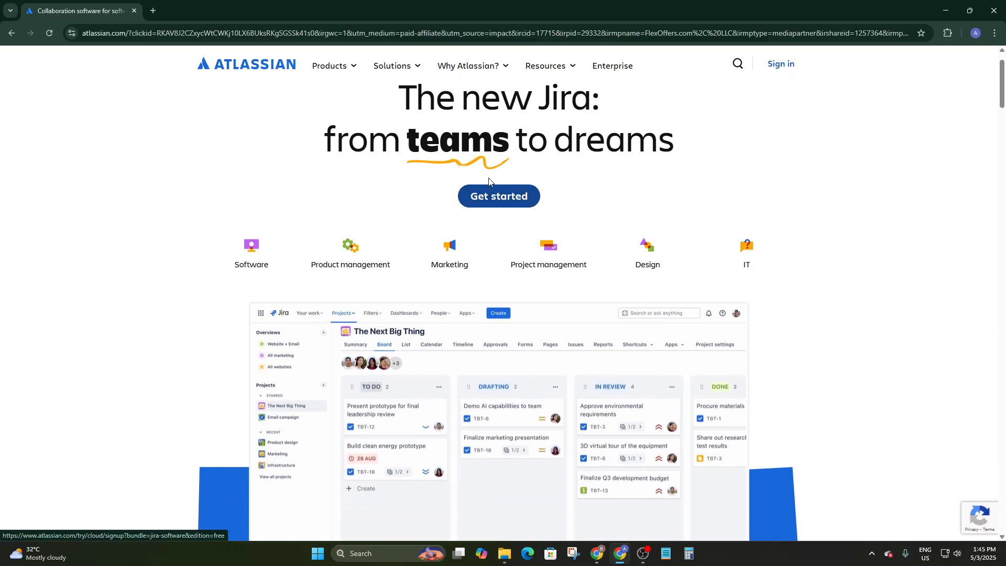
click(498, 194)
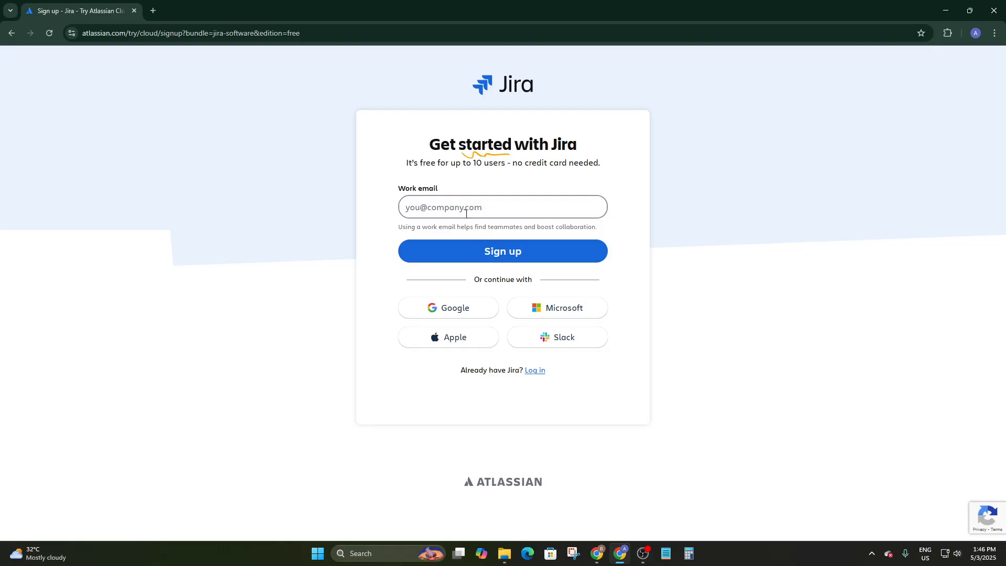
- Sign up for Jira with the existing Google account and approve sharing its profile with Atlassian
click(464, 307)
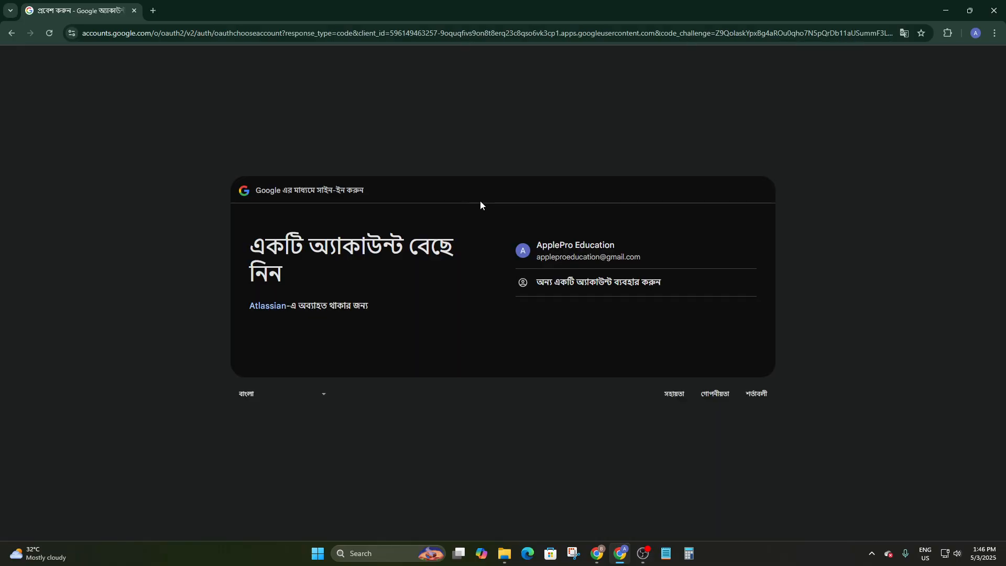
click(582, 249)
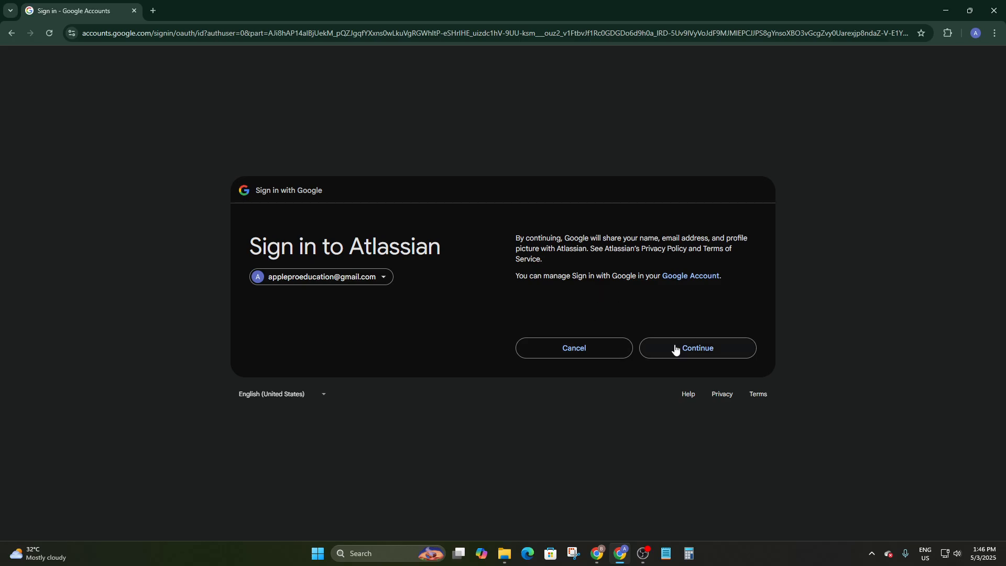
click(696, 356)
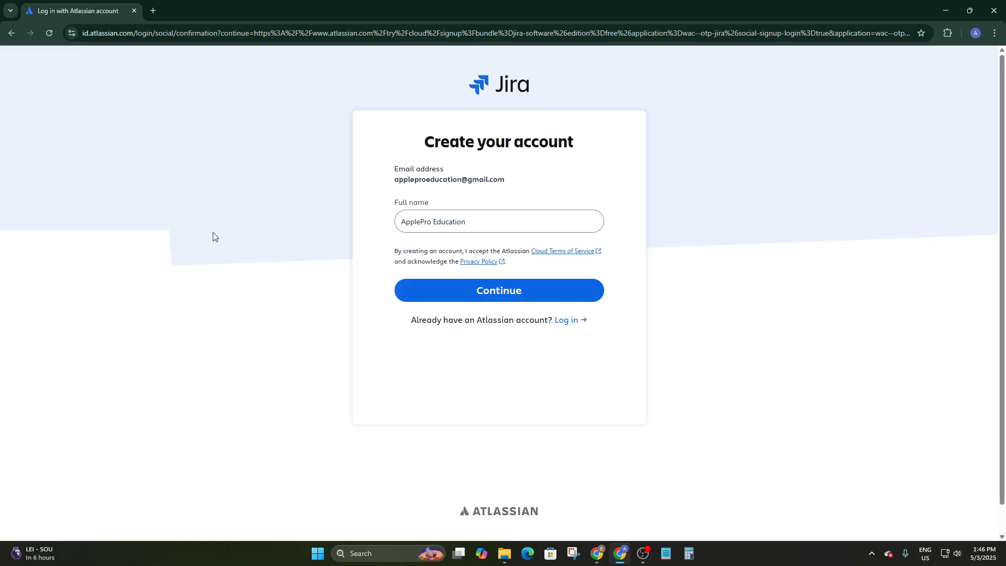
- Create the Atlassian account with the prefilled full name and complete the "I'm not a robot" check
drag(425, 142, 623, 146)
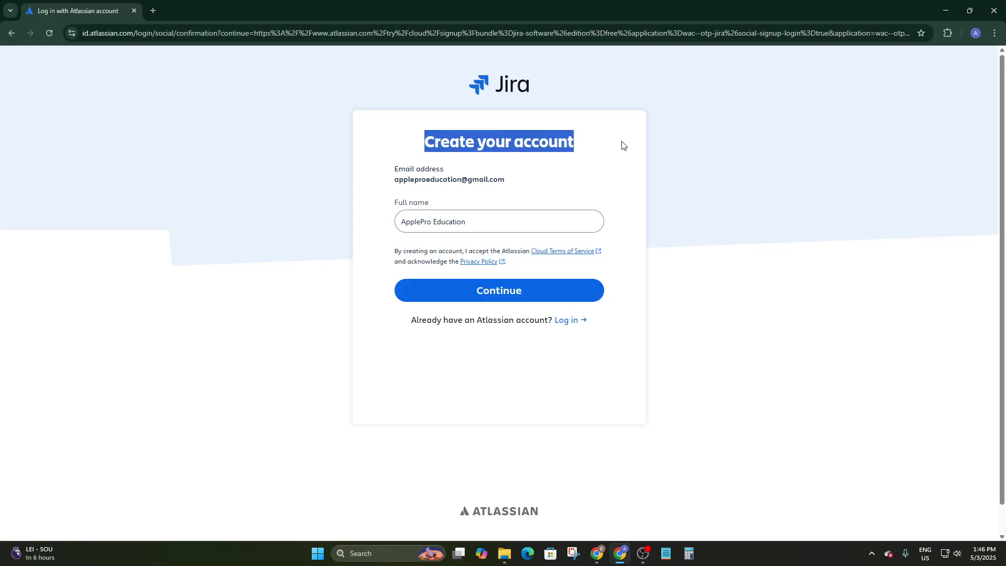
click(524, 187)
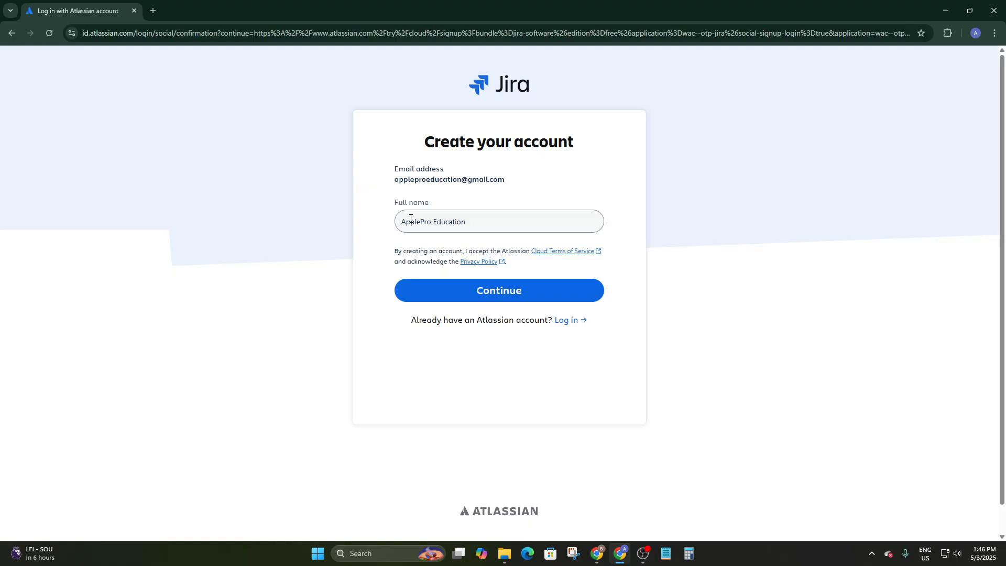
drag(469, 220, 234, 260)
click(265, 263)
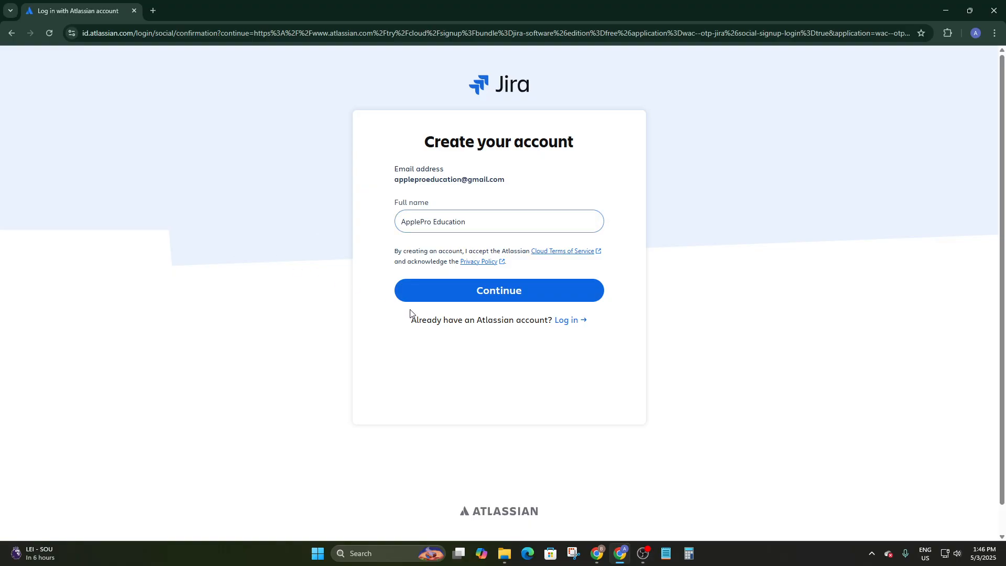
click(512, 290)
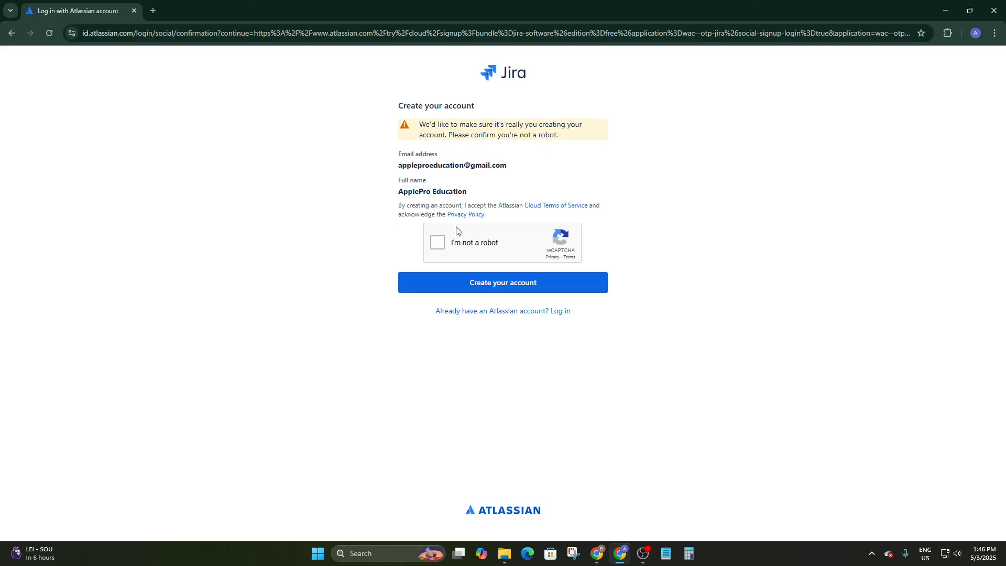
click(437, 243)
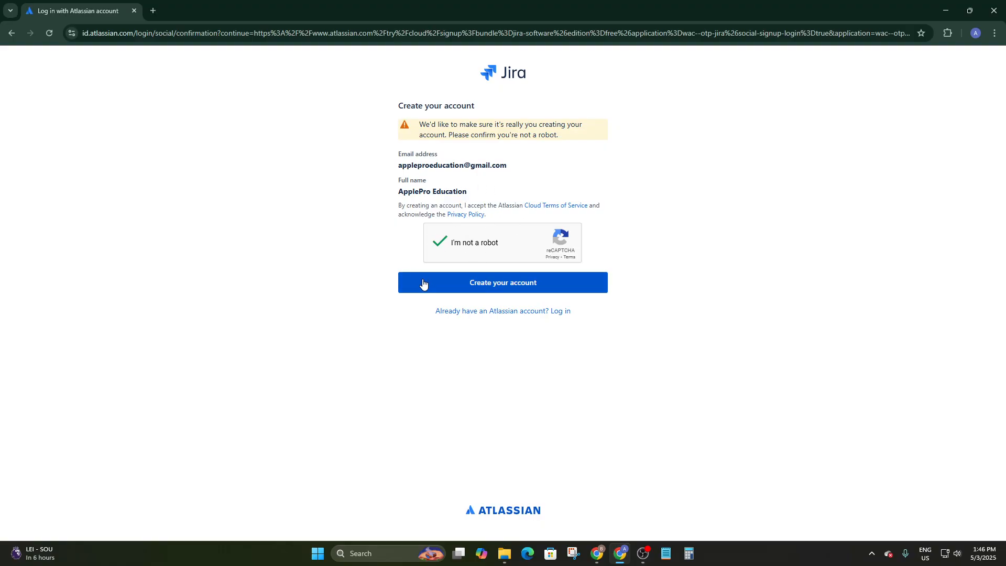
click(487, 286)
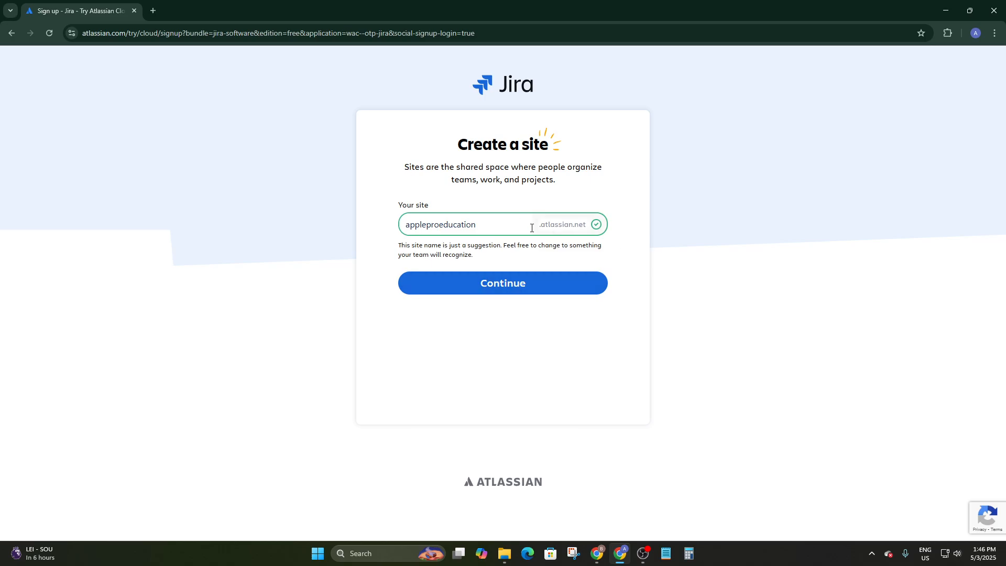
- Create the Jira site on atlassian.net with the suggested site name
drag(528, 218, 388, 216)
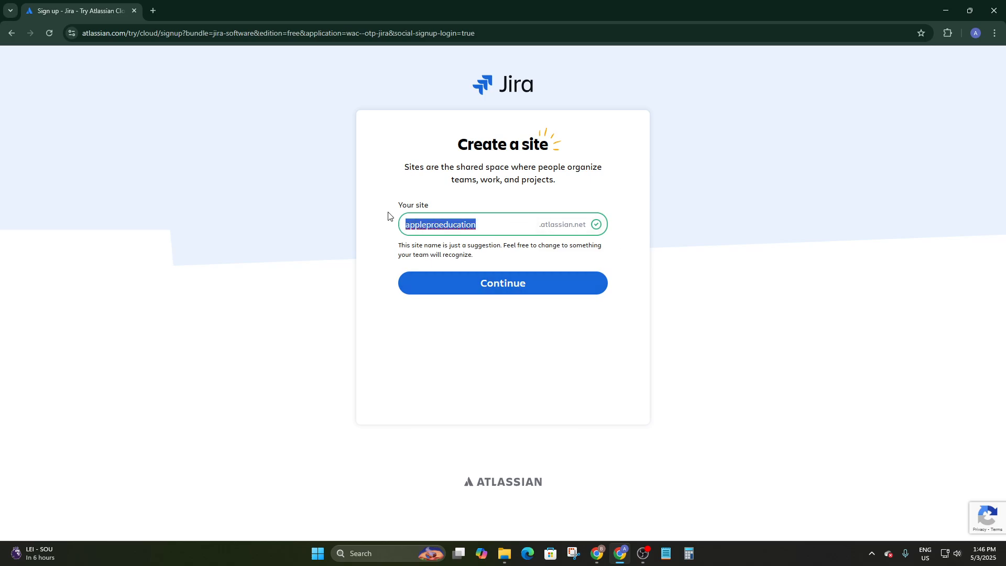
click(676, 216)
double_click(582, 224)
click(418, 287)
click(508, 286)
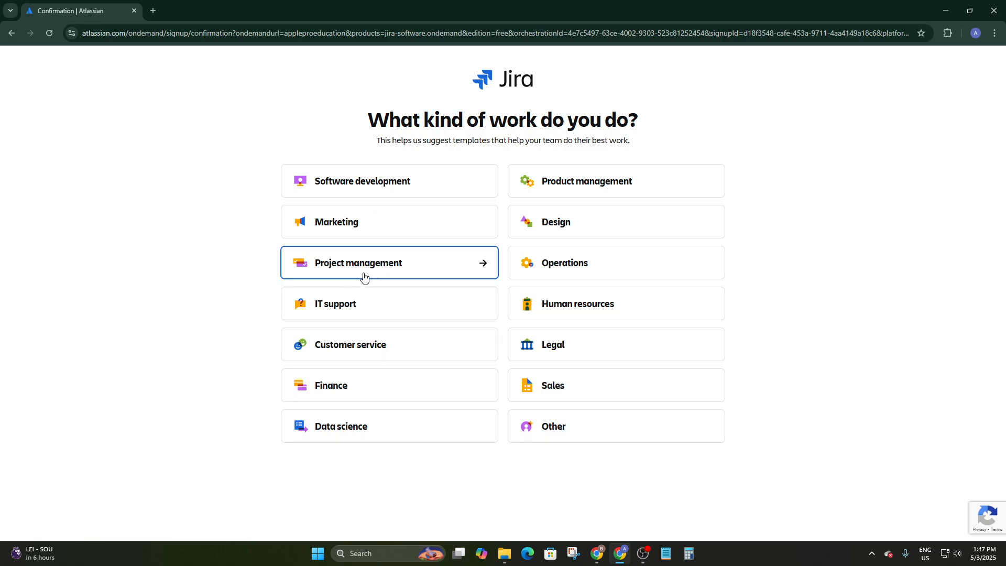
- Choose Project management as the kind of work and start with the Project management template
click(482, 266)
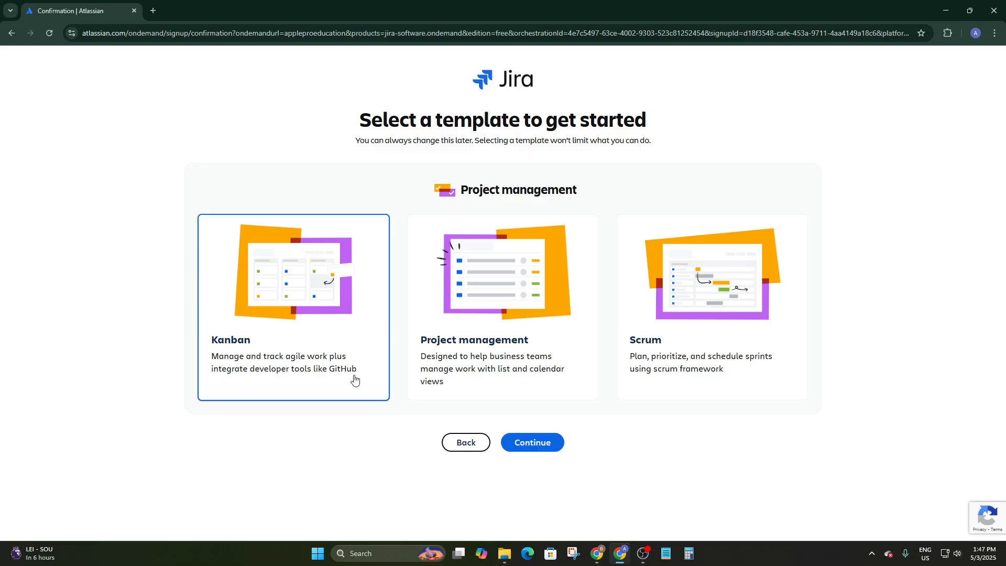
click(441, 352)
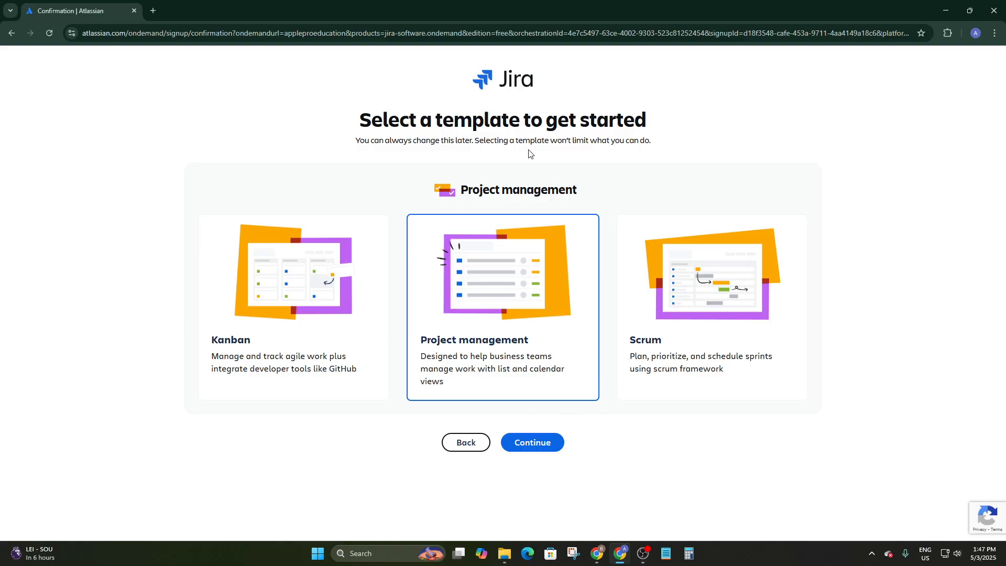
click(528, 446)
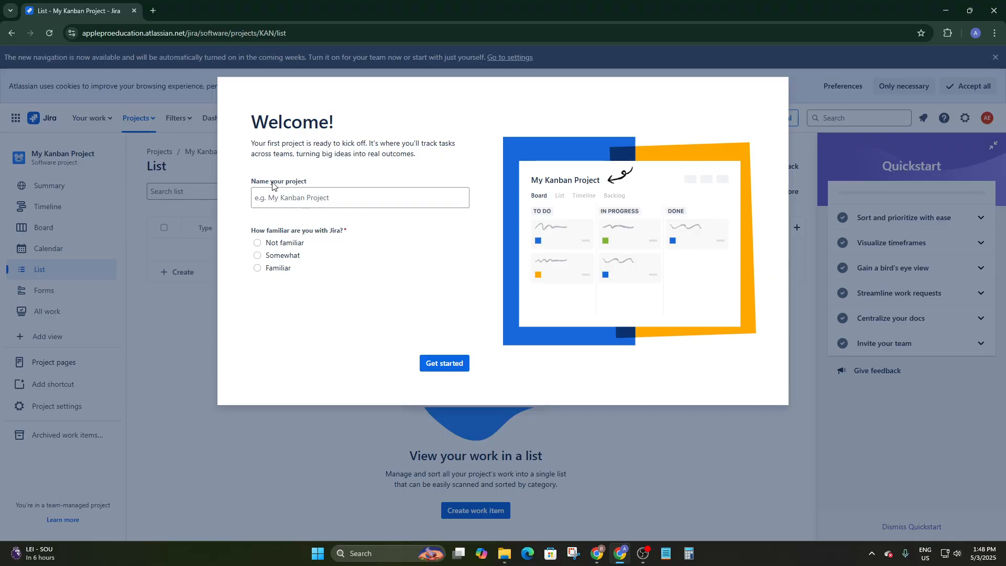
- Name the first project "Video Creation" and set the familiarity with Jira to Somewhat
click(295, 194)
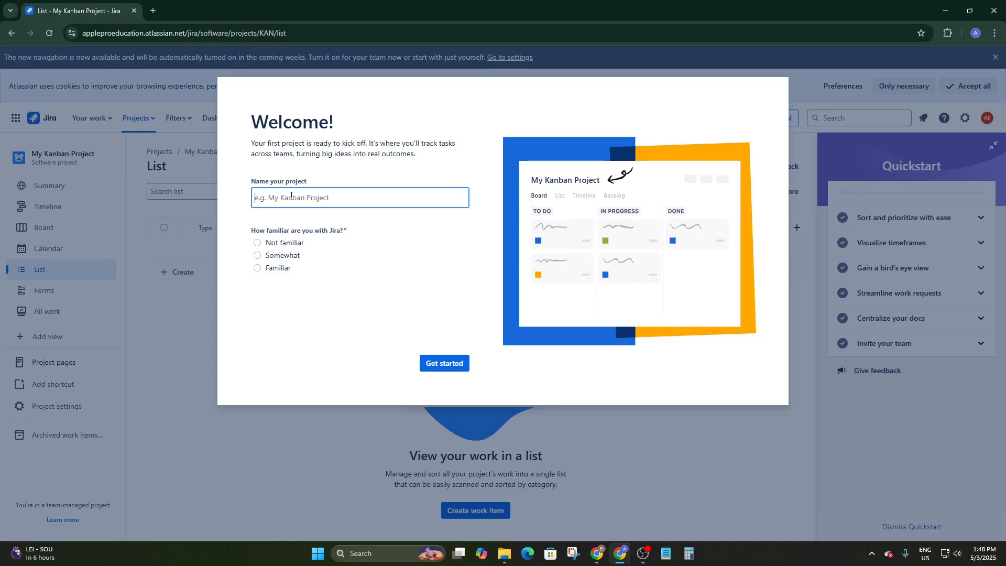
text(Video)
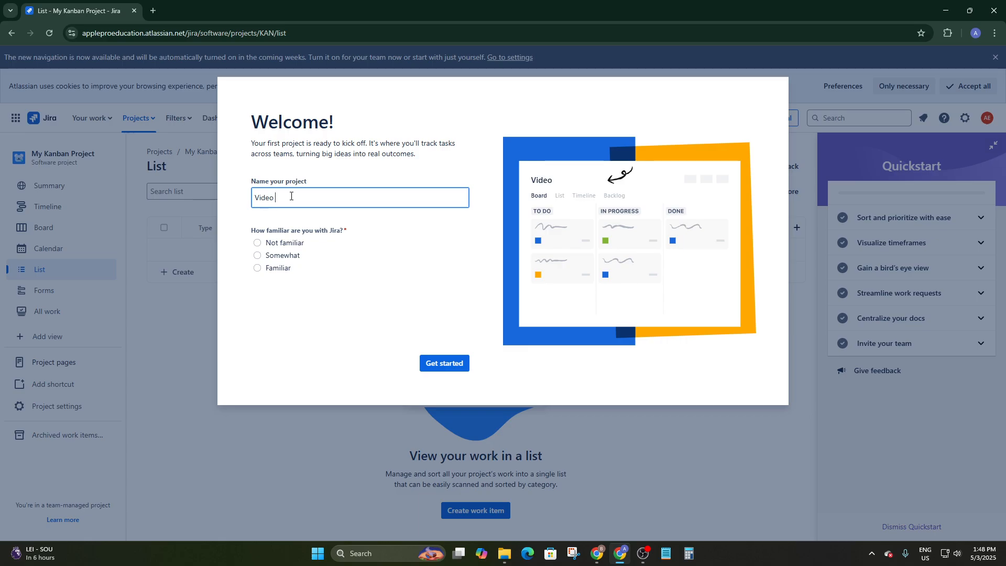
text( Creation)
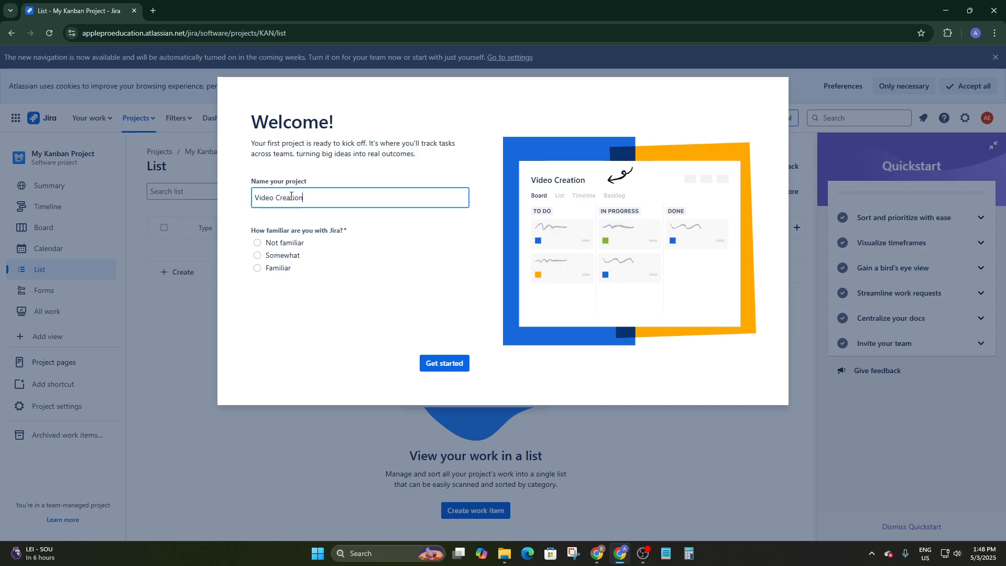
click(257, 255)
click(447, 362)
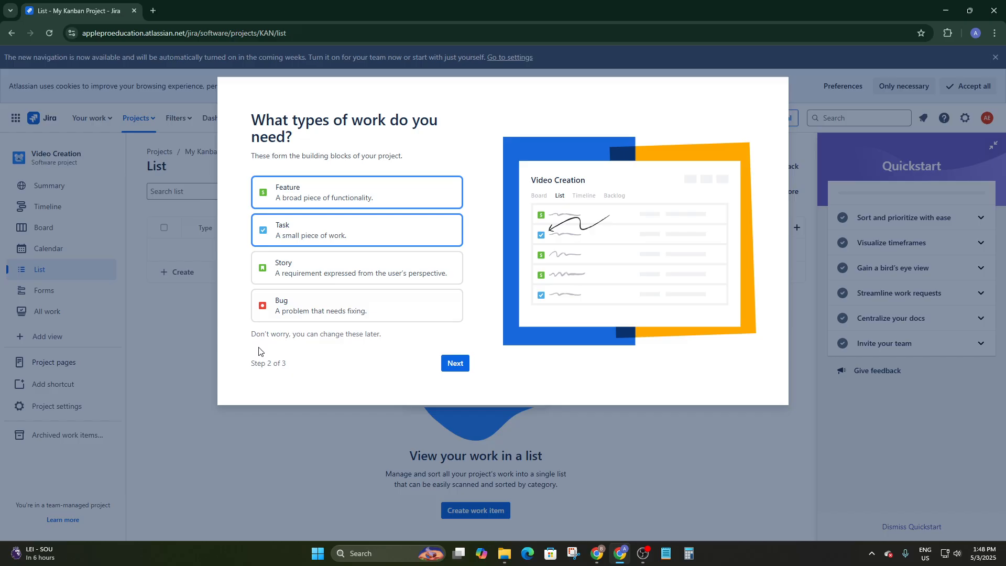
- Accept the Feature and Task work types and the five suggested statuses from Idea to Done, finishing the project setup
click(455, 363)
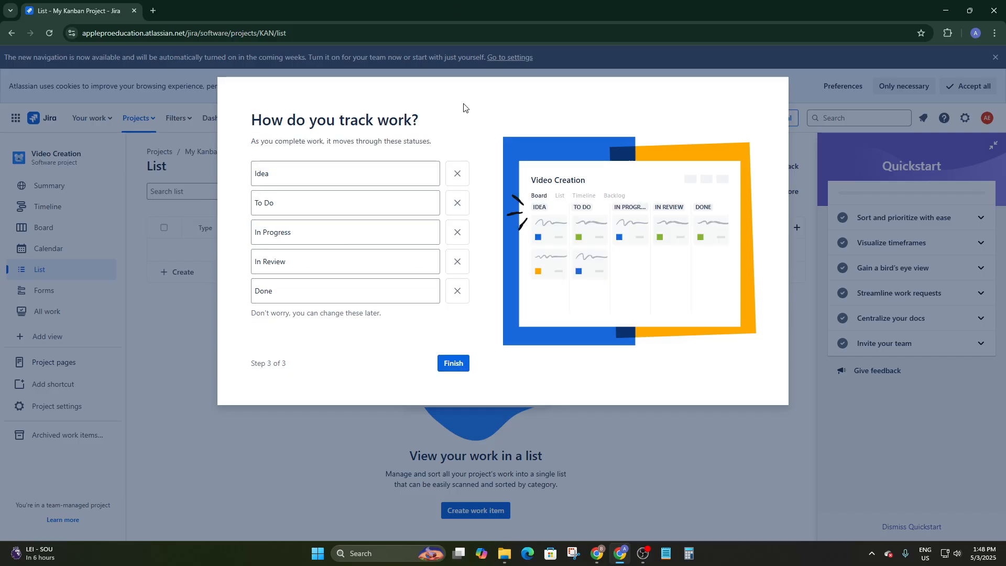
click(302, 174)
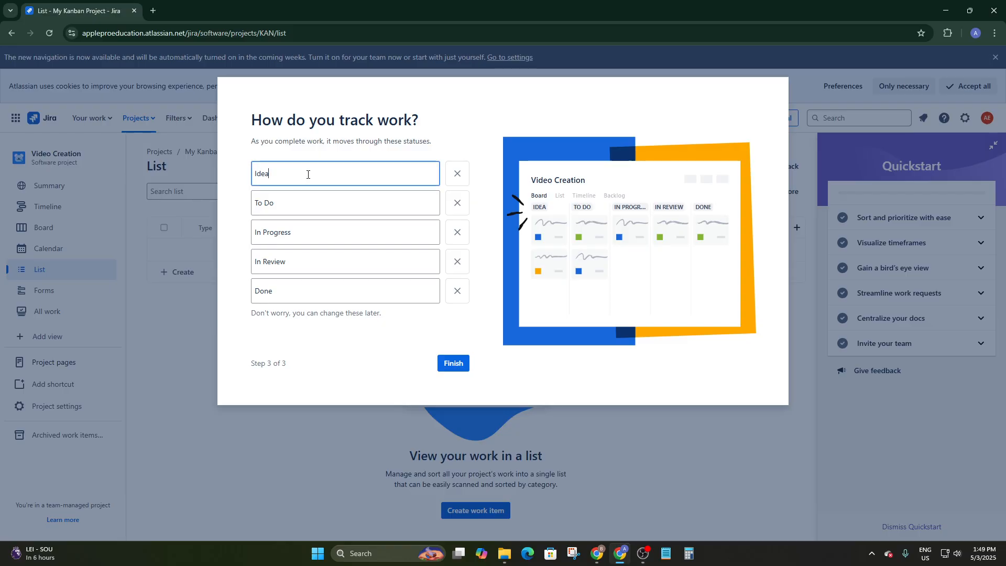
click(309, 198)
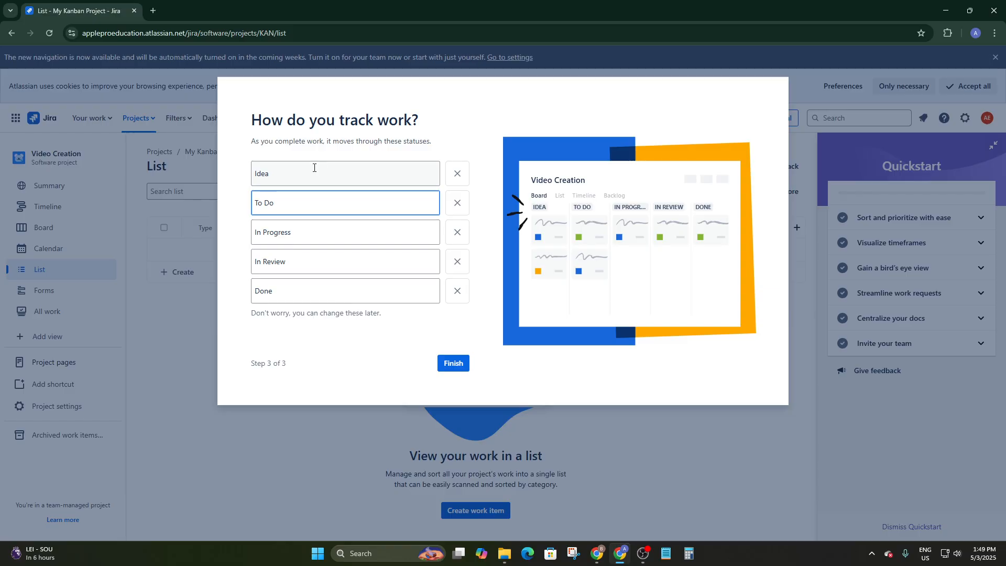
click(304, 233)
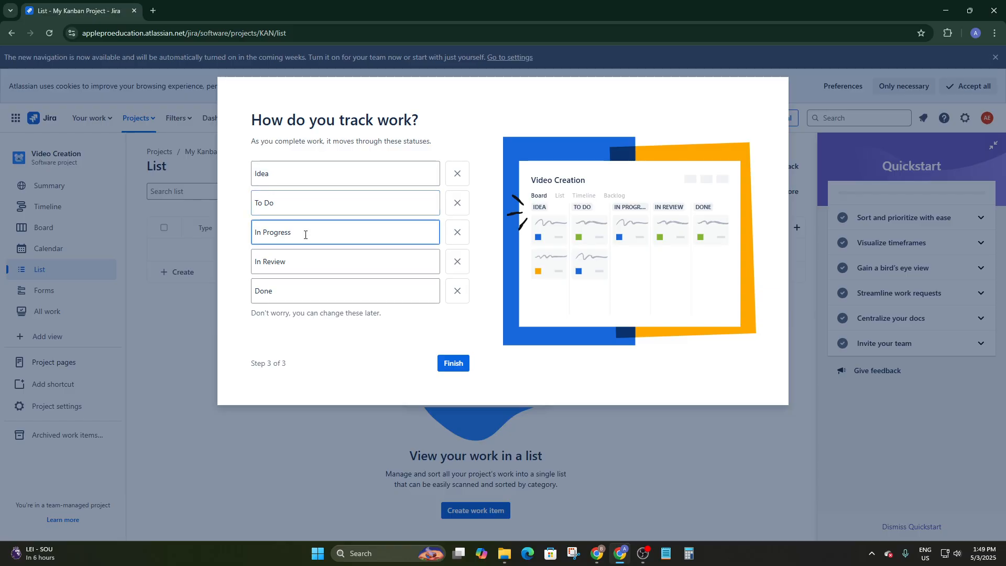
click(318, 268)
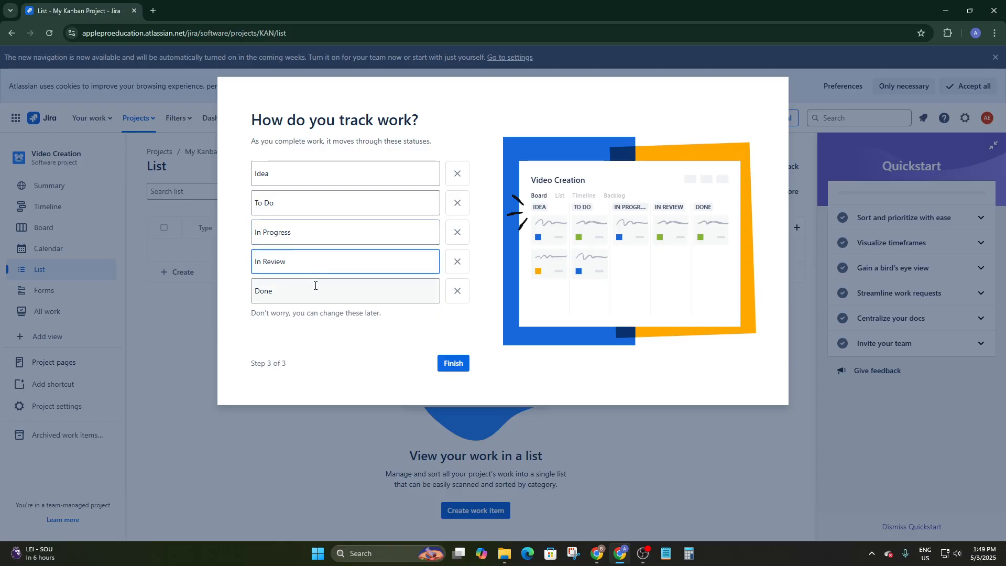
click(314, 295)
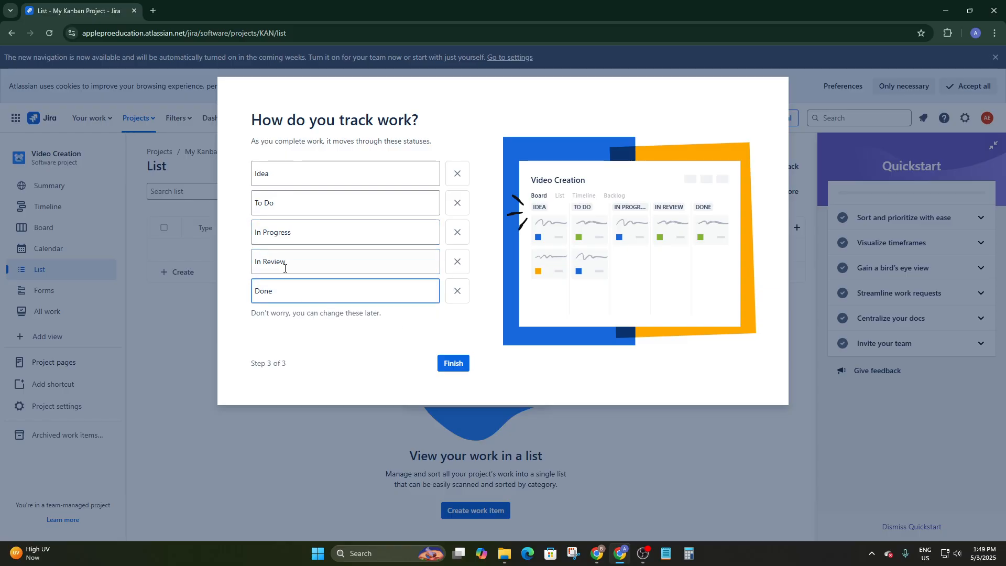
drag(242, 173, 382, 333)
click(443, 339)
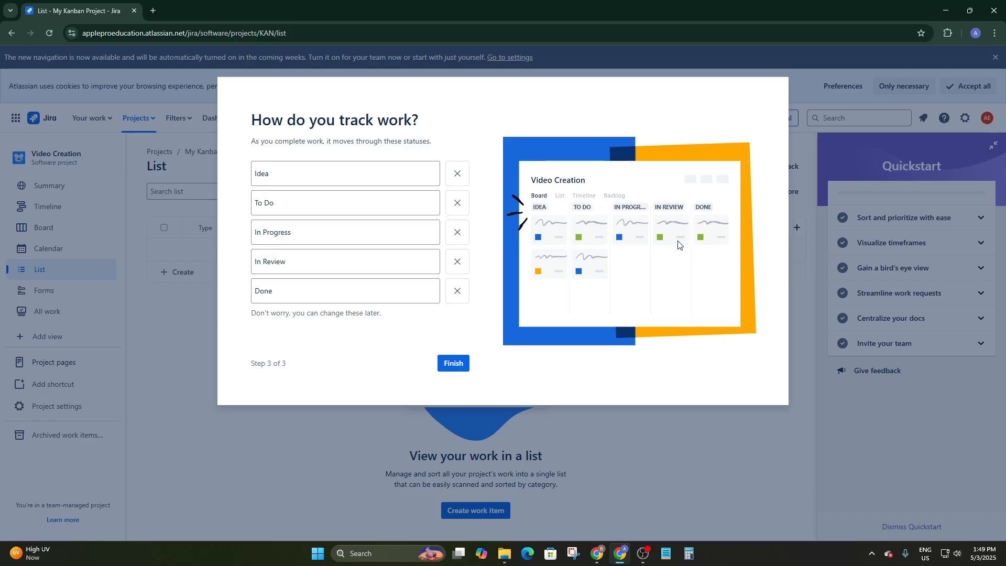
click(463, 361)
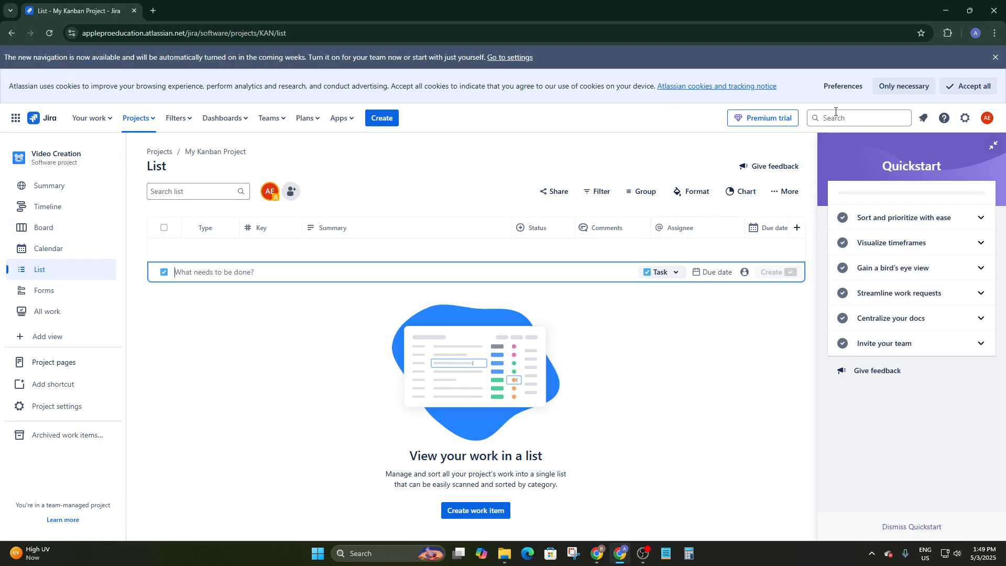
- Accept all cookies and open the Video Creation project's Summary page
click(974, 86)
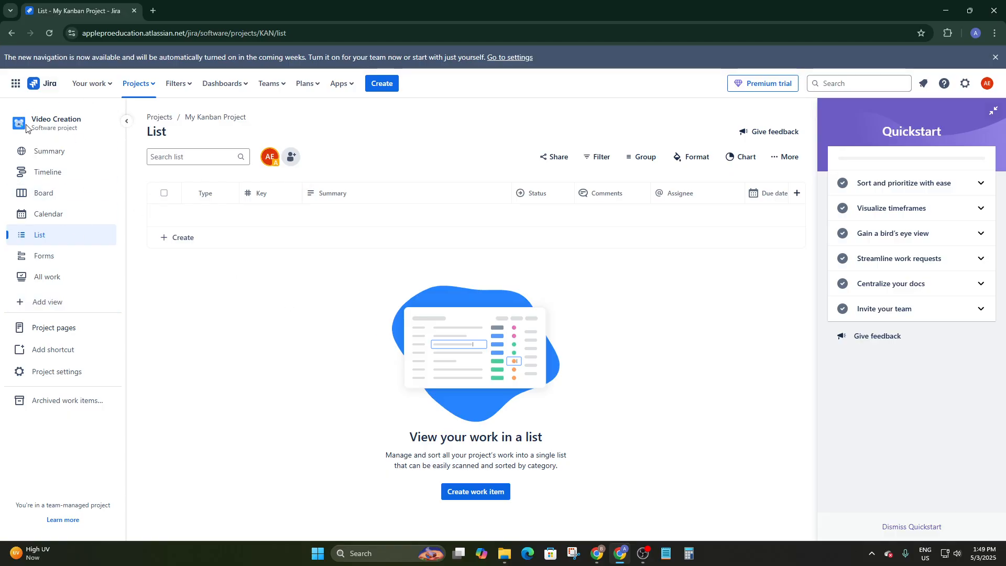
click(41, 153)
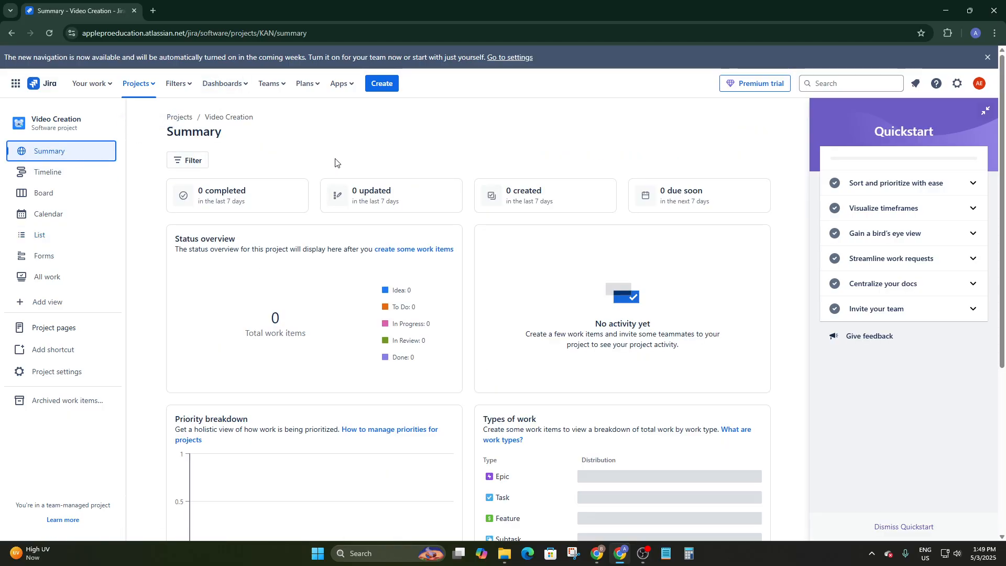
- Examine the Summary page's status overview, activity, priority breakdown, types of work, team workload and epic progress sections
scroll(261, 345, down, 1)
scroll(270, 330, up, 1)
scroll(795, 321, down, 2)
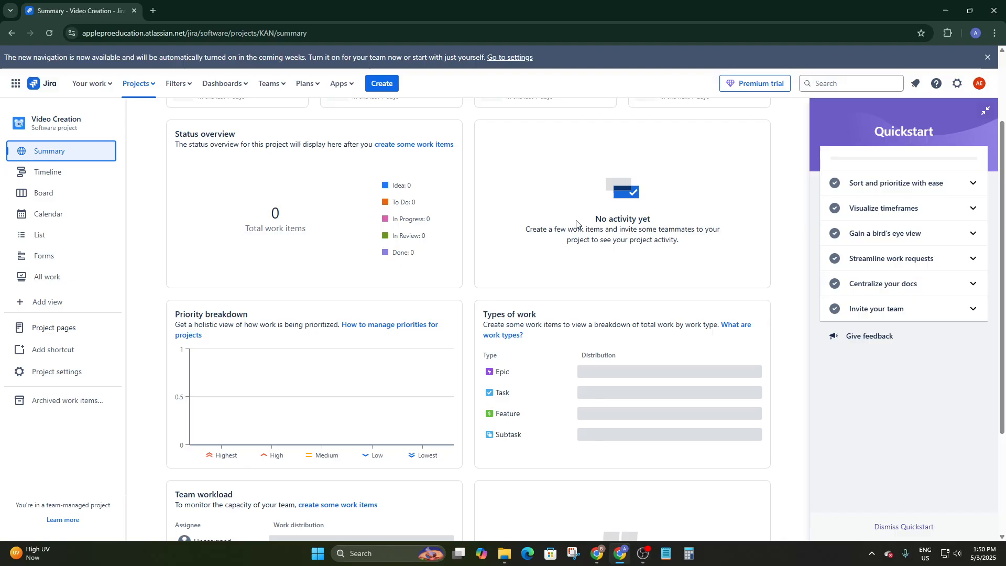
scroll(555, 283, up, 2)
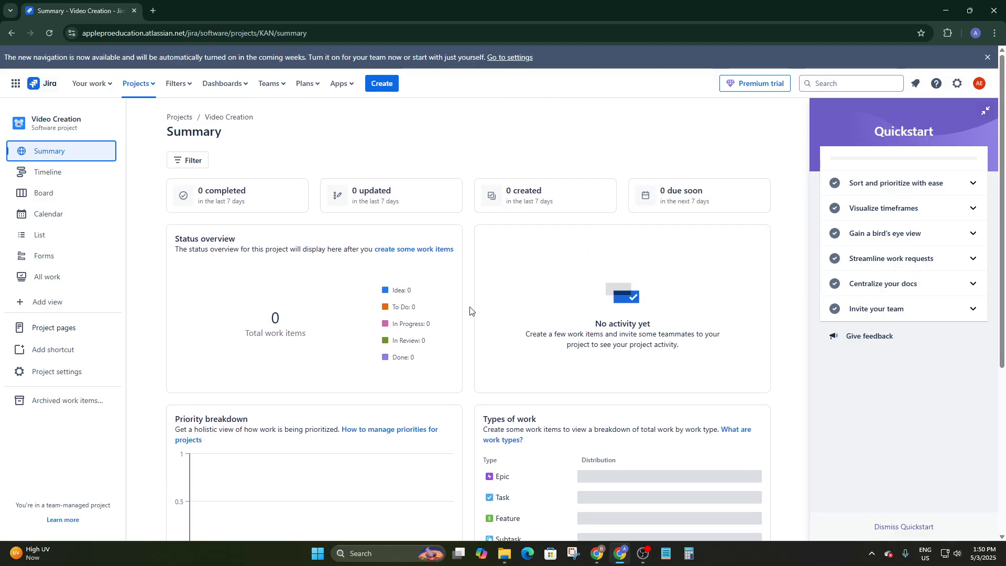
scroll(225, 344, down, 4)
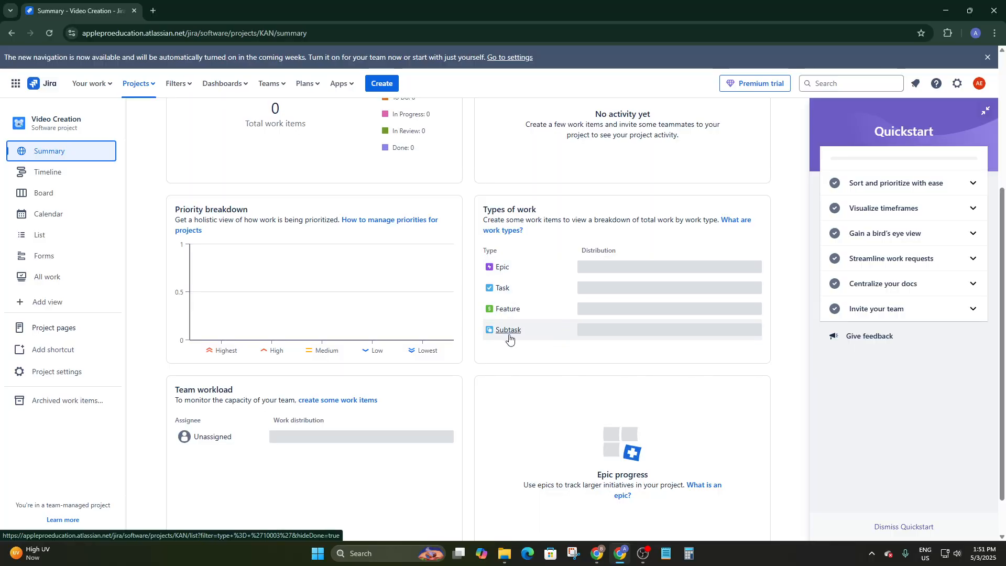
scroll(231, 431, down, 1)
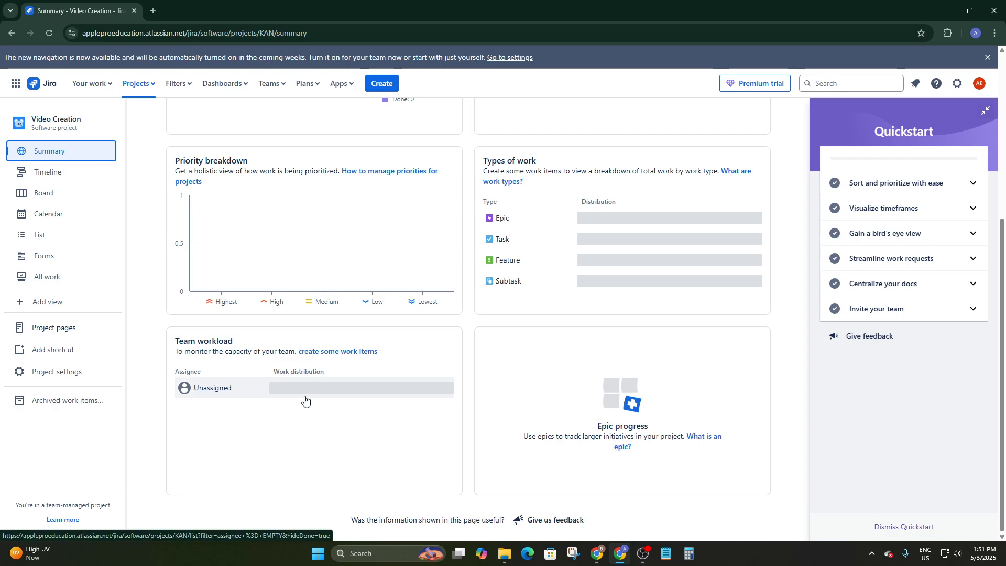
scroll(594, 431, up, 1)
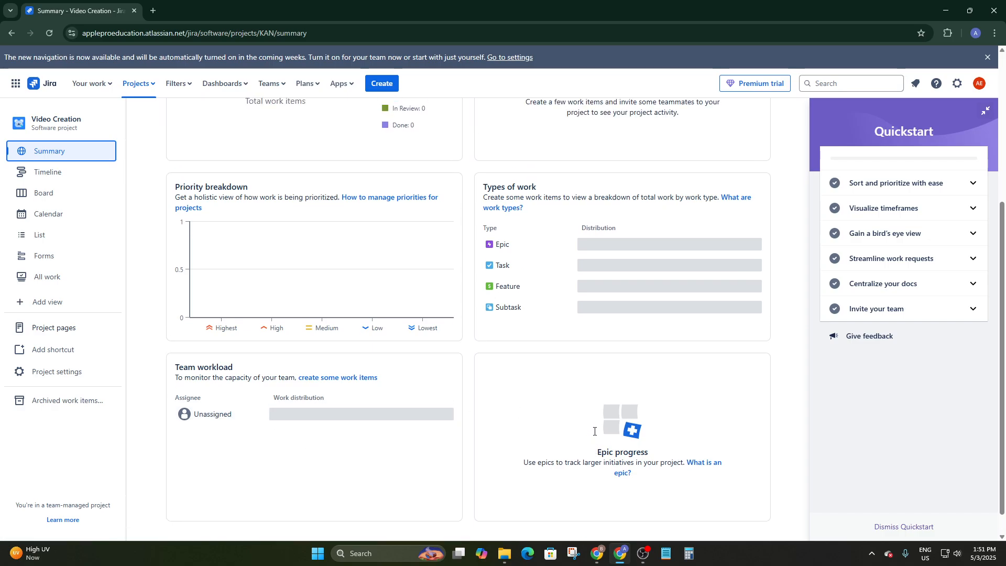
scroll(650, 406, down, 1)
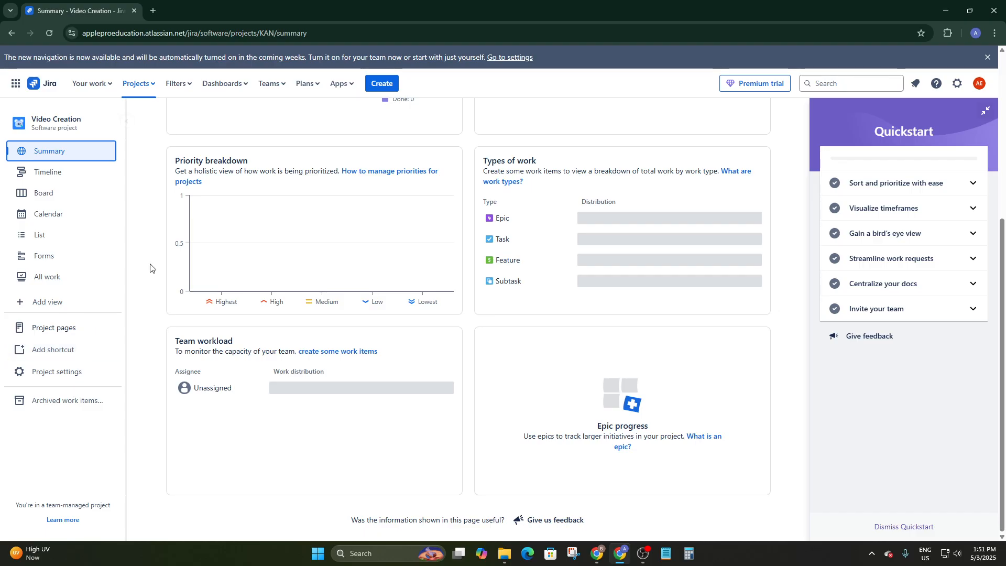
scroll(431, 238, up, 5)
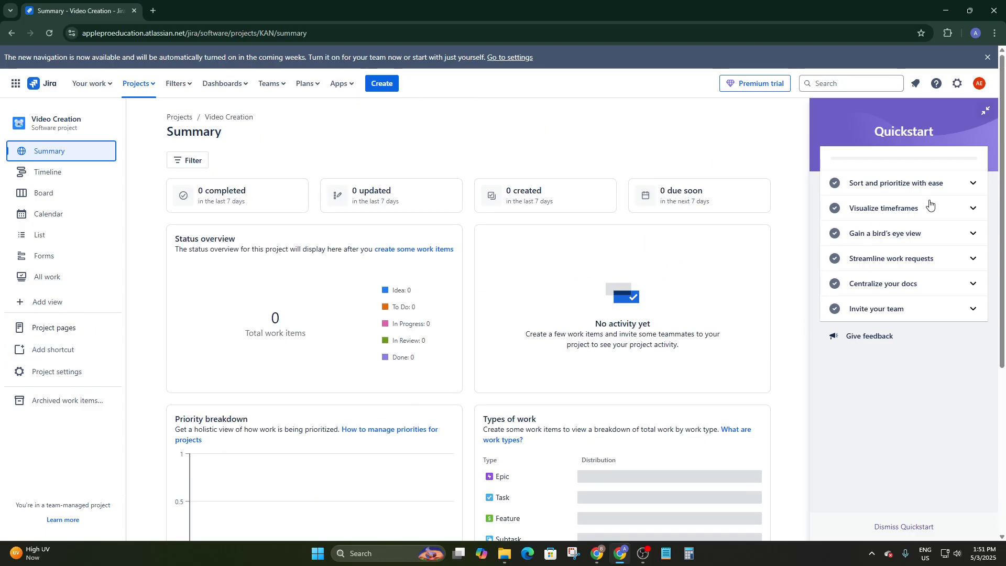
- Review the "Sort and prioritize with ease" topic in the Quickstart guide, and minimize the guide
click(983, 113)
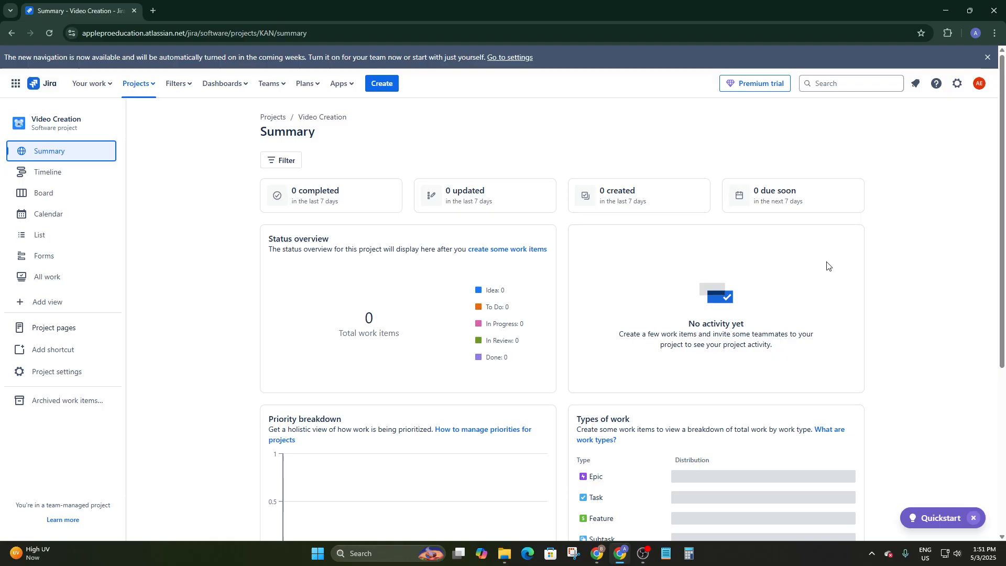
click(944, 521)
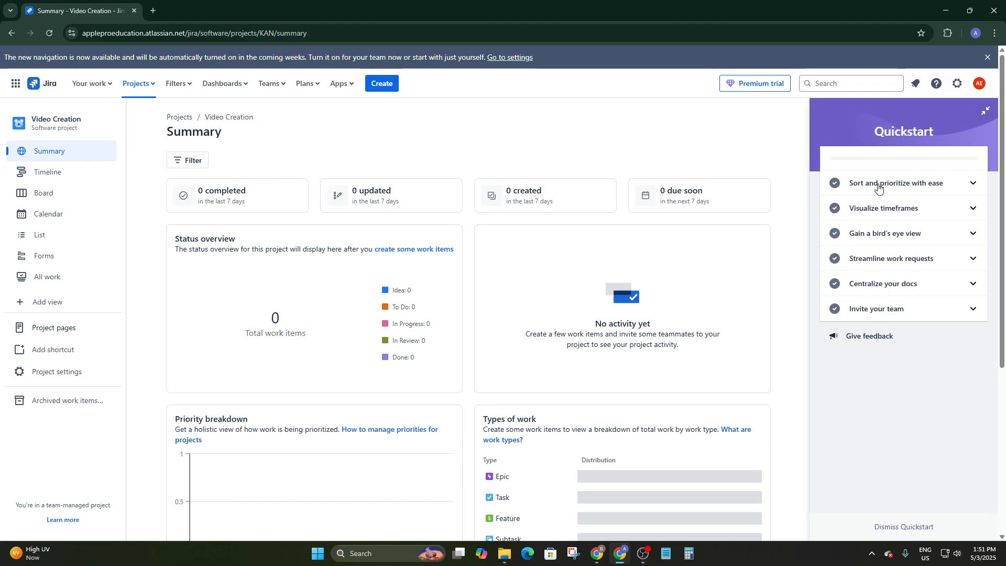
click(894, 186)
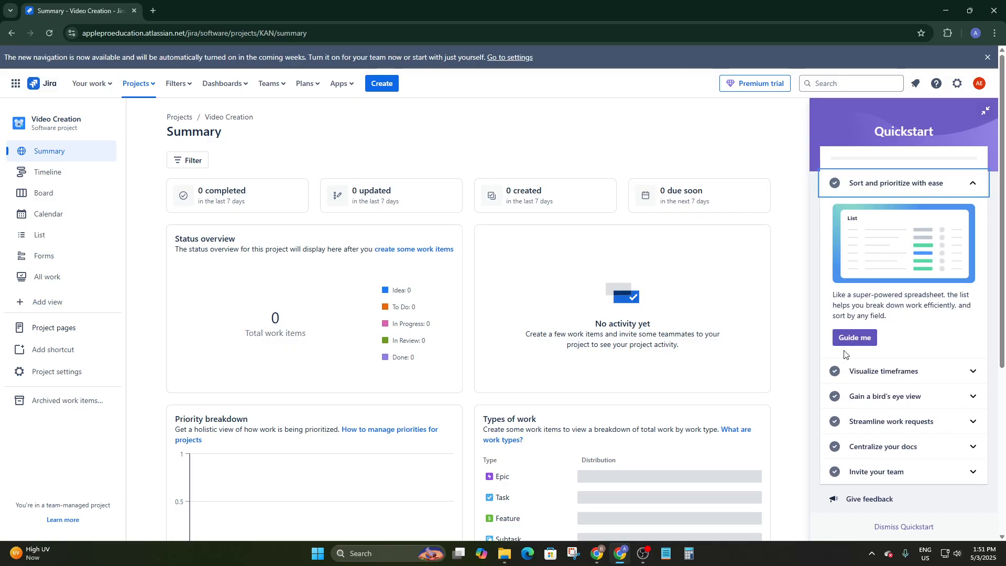
click(868, 186)
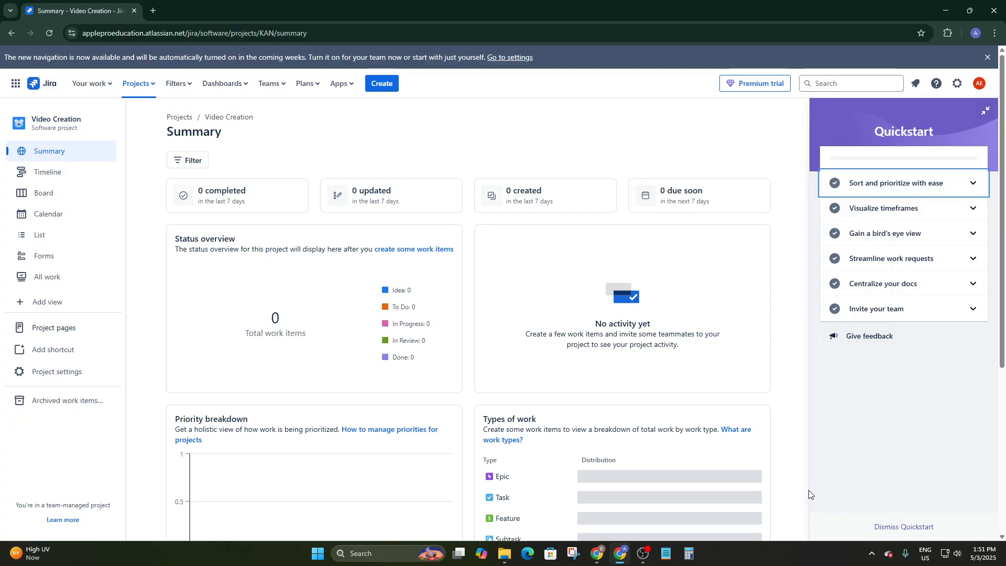
click(985, 111)
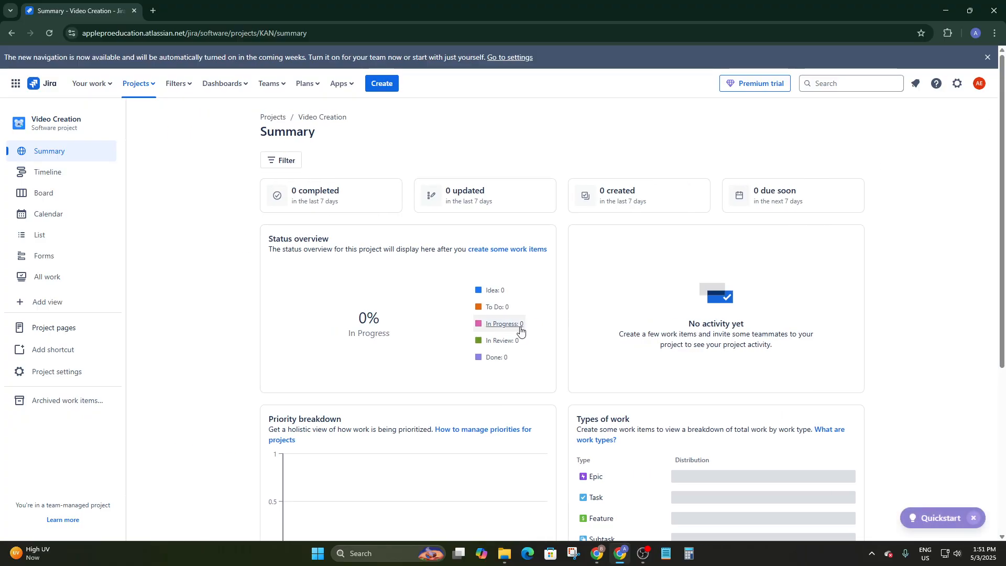
- Open the project's Timeline and try to add an epic named "Create 5 Videos"
click(43, 172)
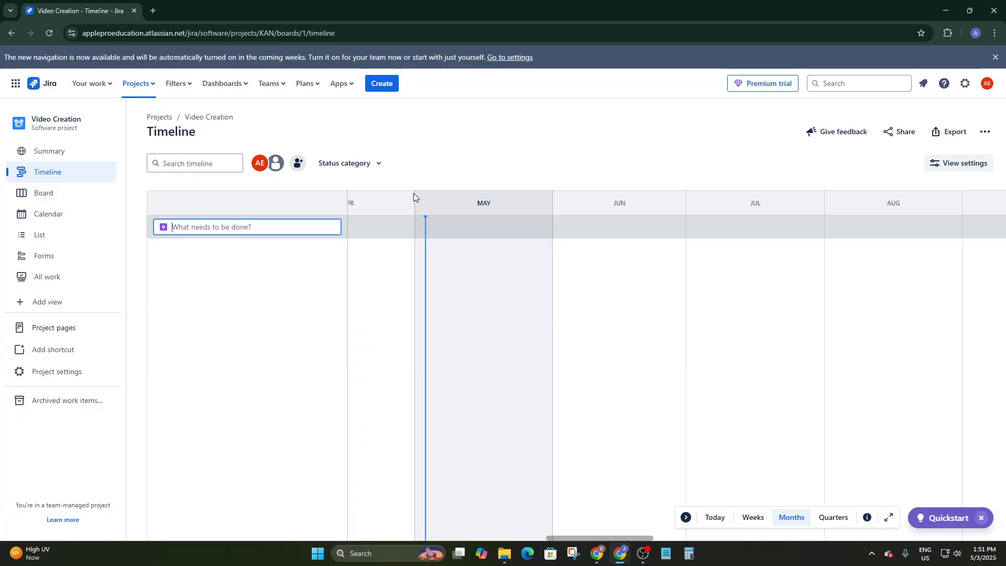
click(439, 207)
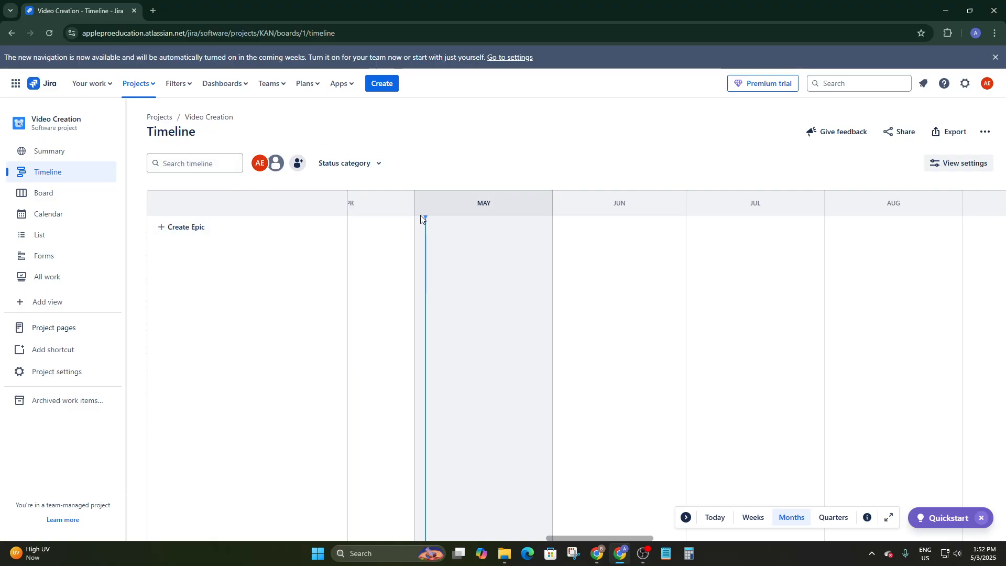
click(197, 226)
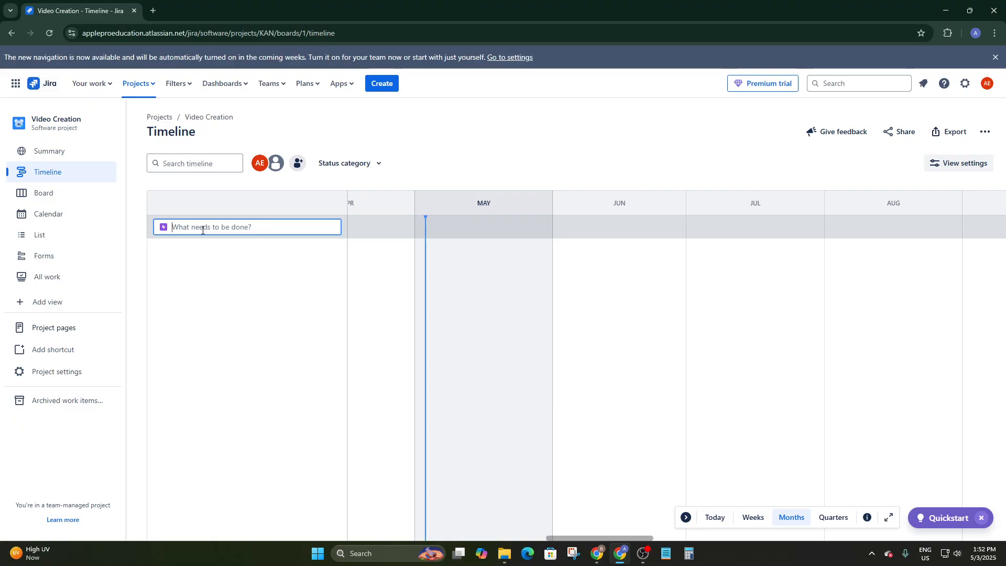
text(Create N)
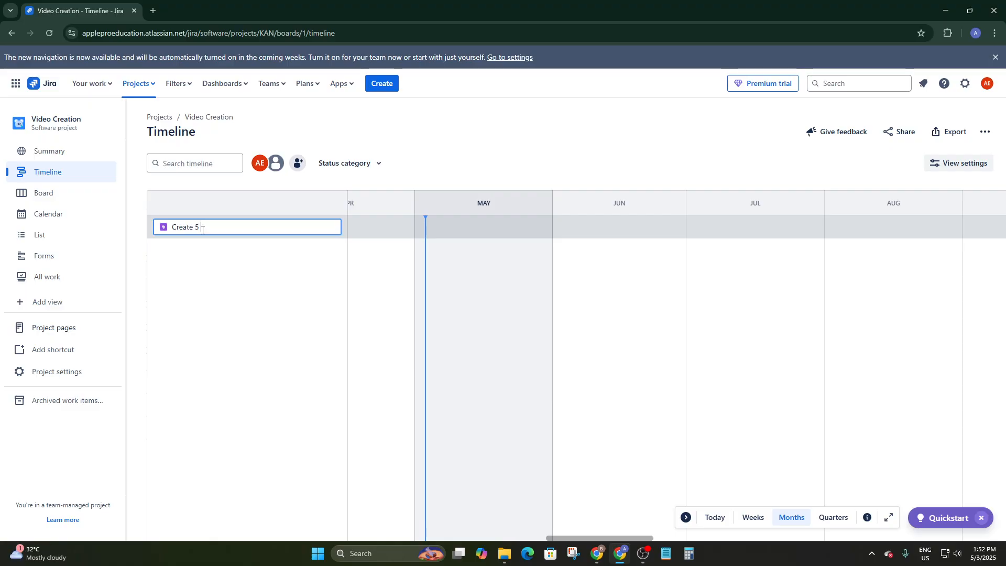
text( Videos)
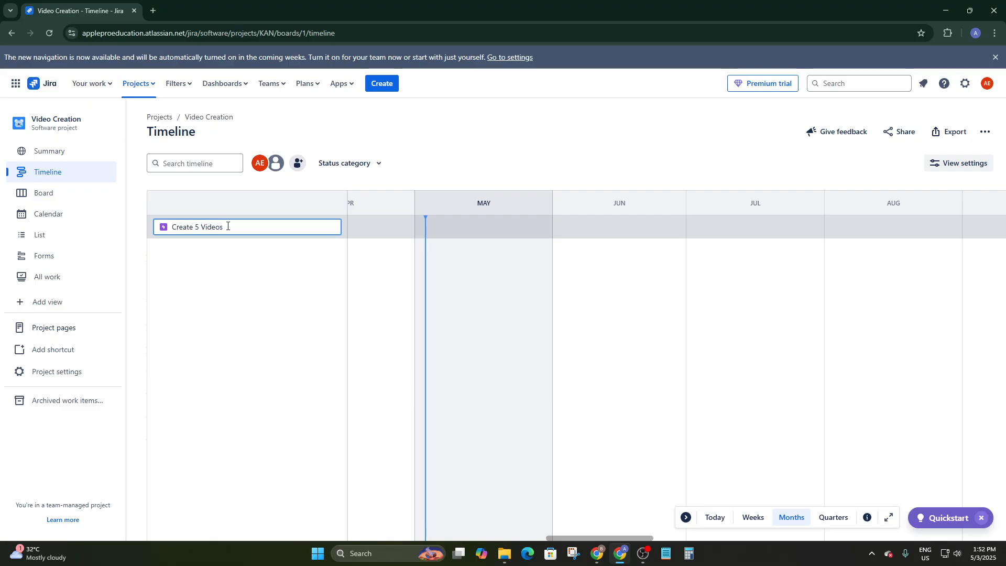
click(256, 294)
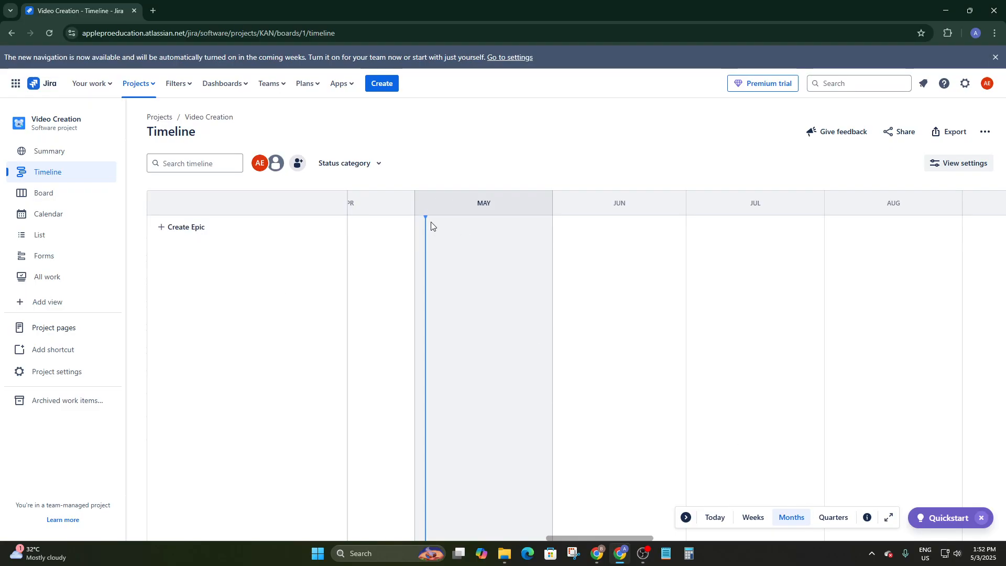
drag(419, 225, 463, 204)
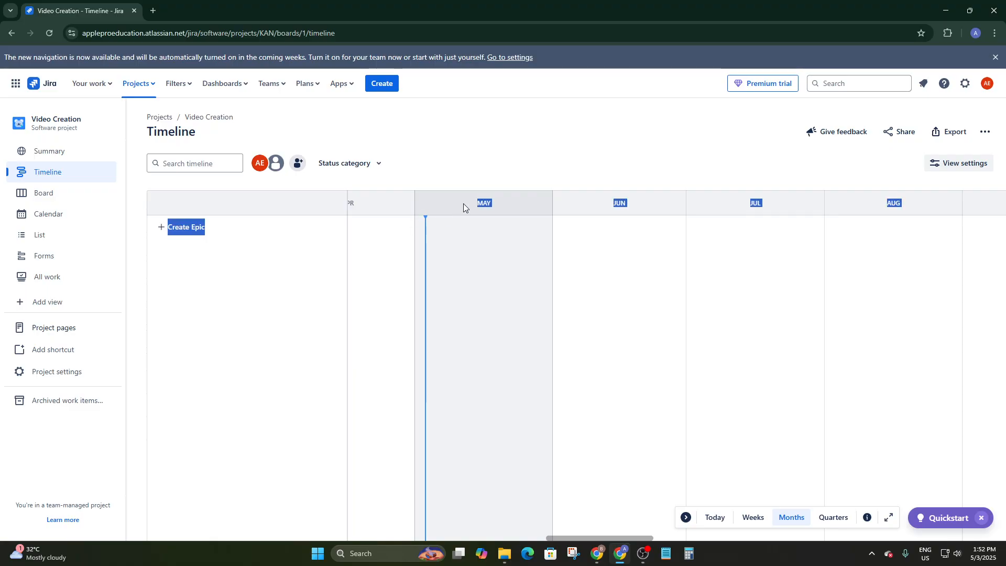
click(387, 202)
- Examine the Timeline's status category filter options and its view settings for display range and visual details
click(377, 163)
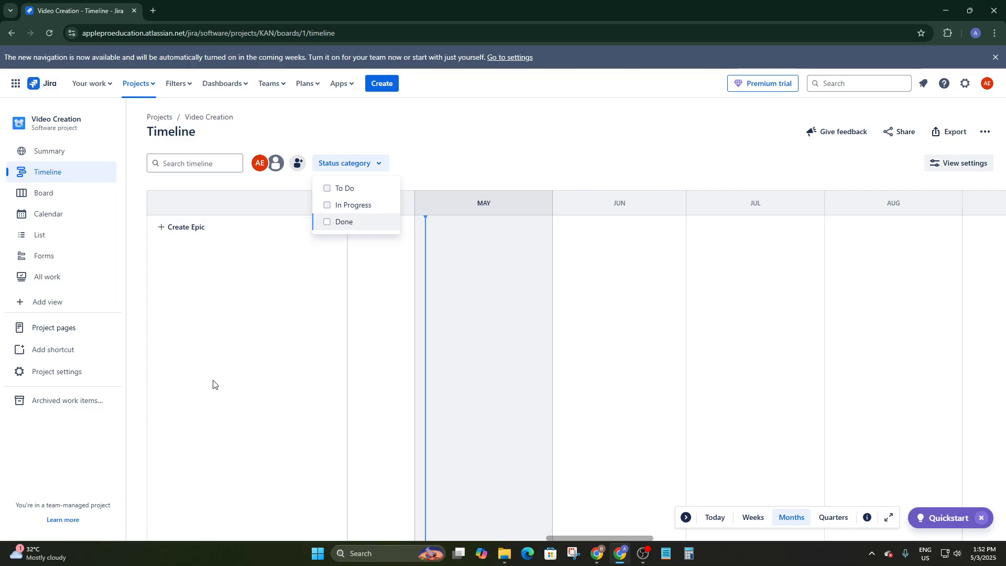
click(457, 297)
click(963, 168)
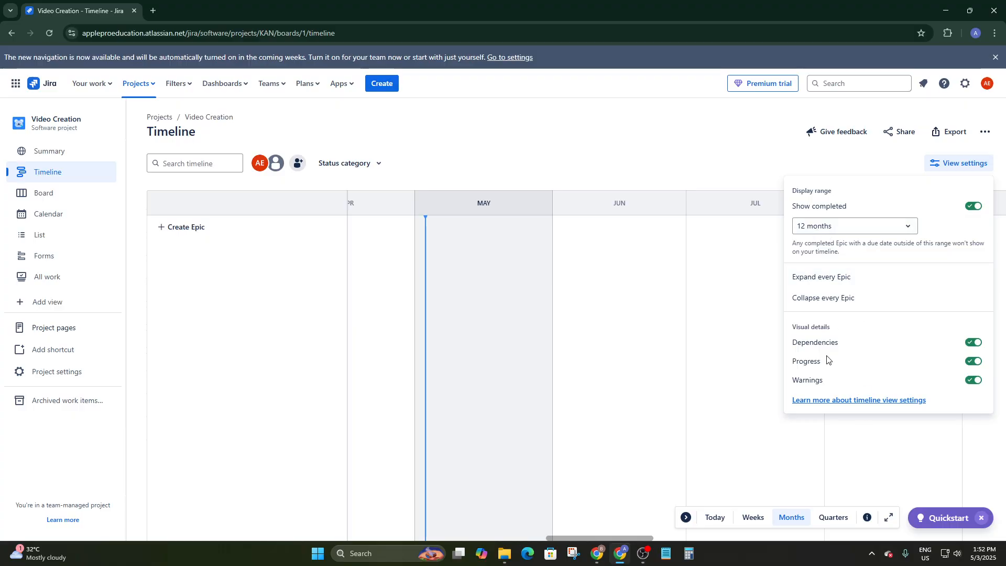
click(586, 195)
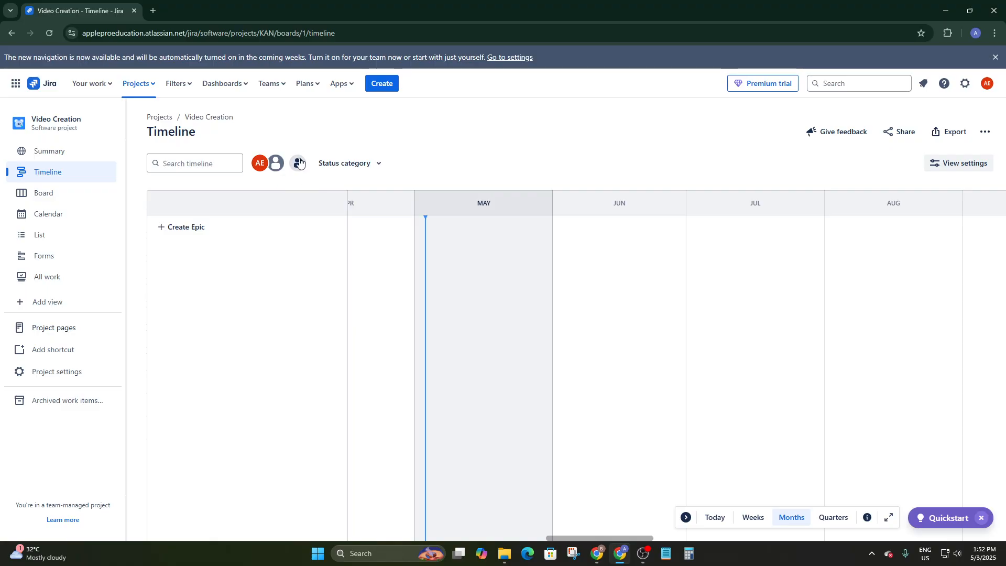
- Open the project's board and create a task named "Create Video For Instagram Ads" in the Idea column
click(79, 204)
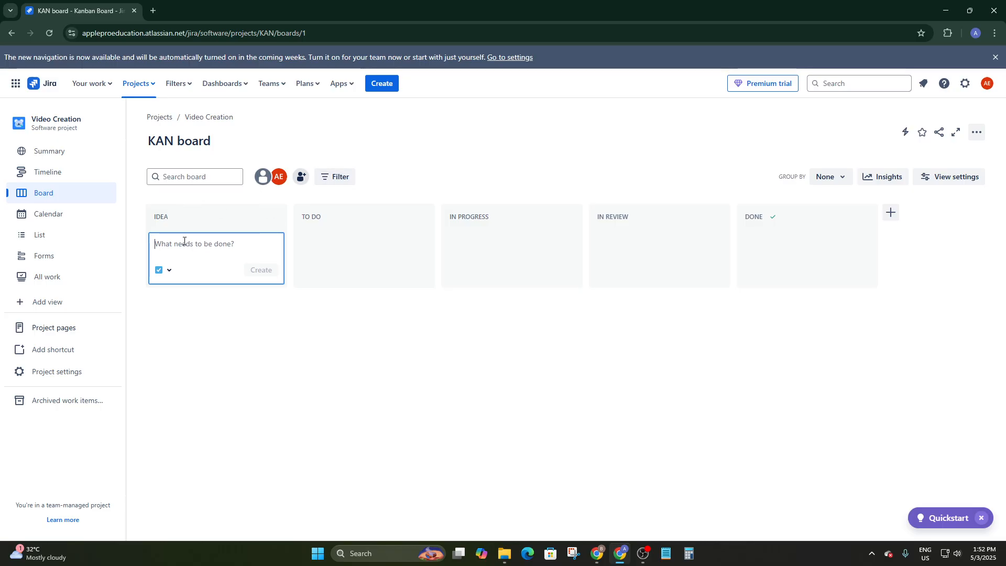
text(c)
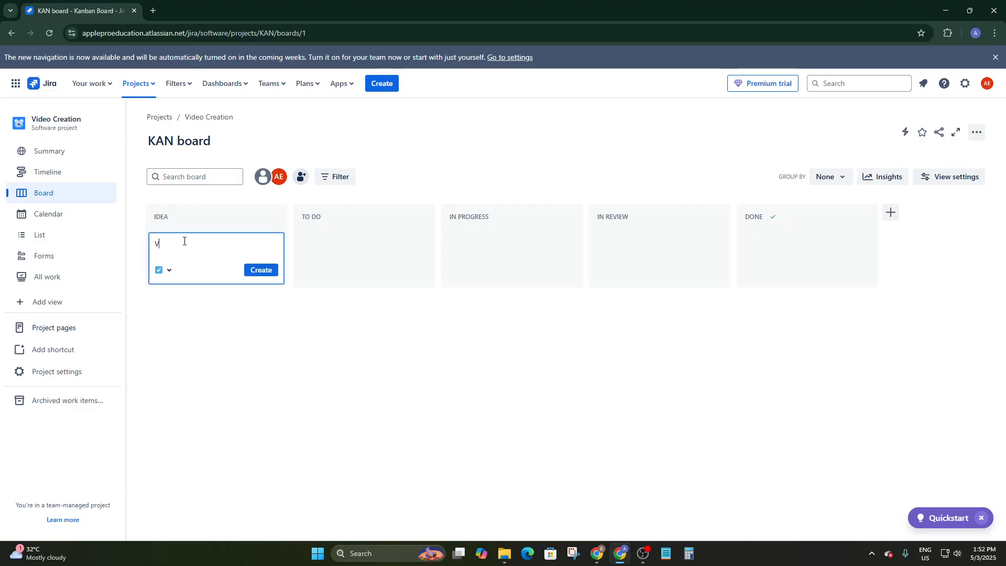
key(BackSpace)
text(create Video For)
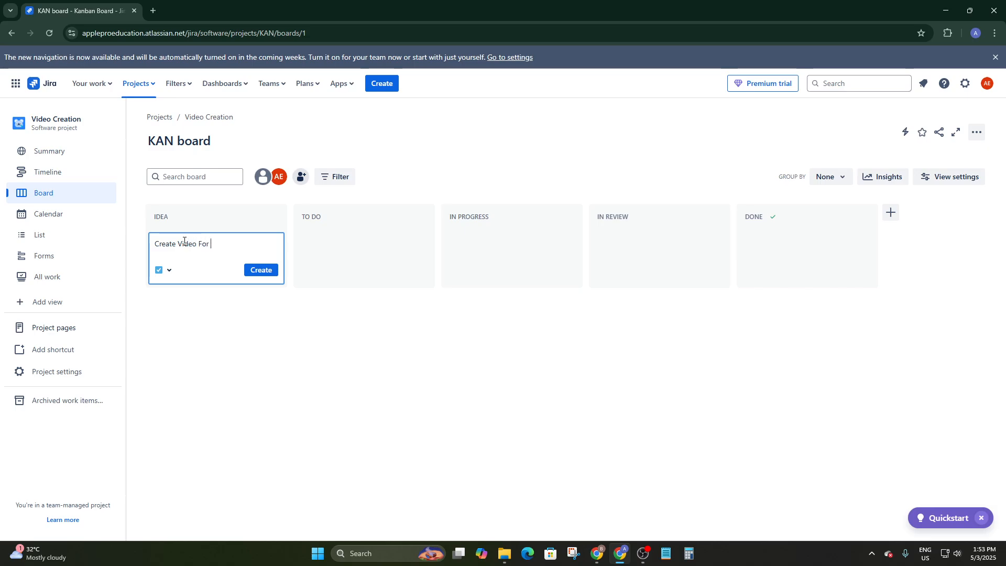
text( Instagram Ads)
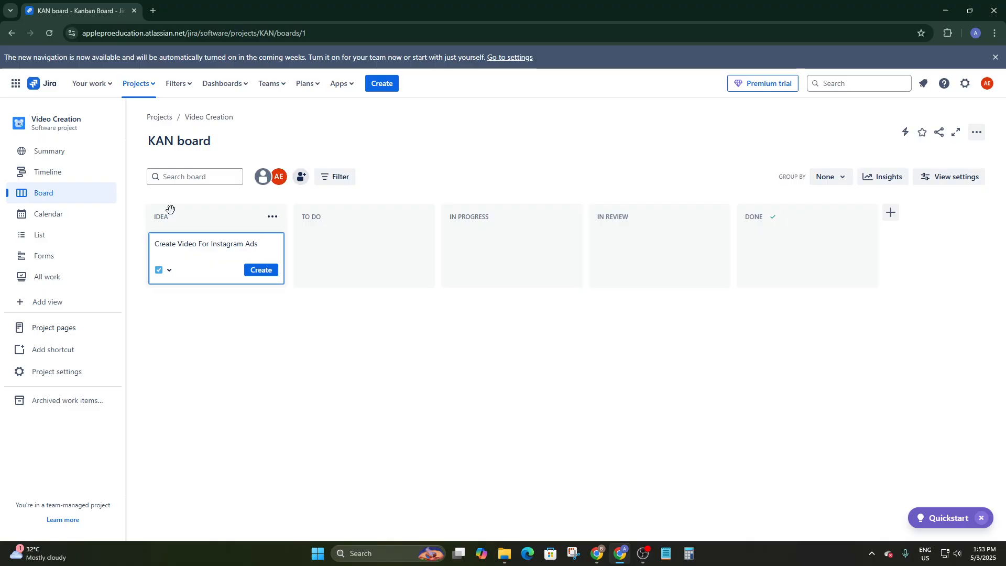
click(319, 243)
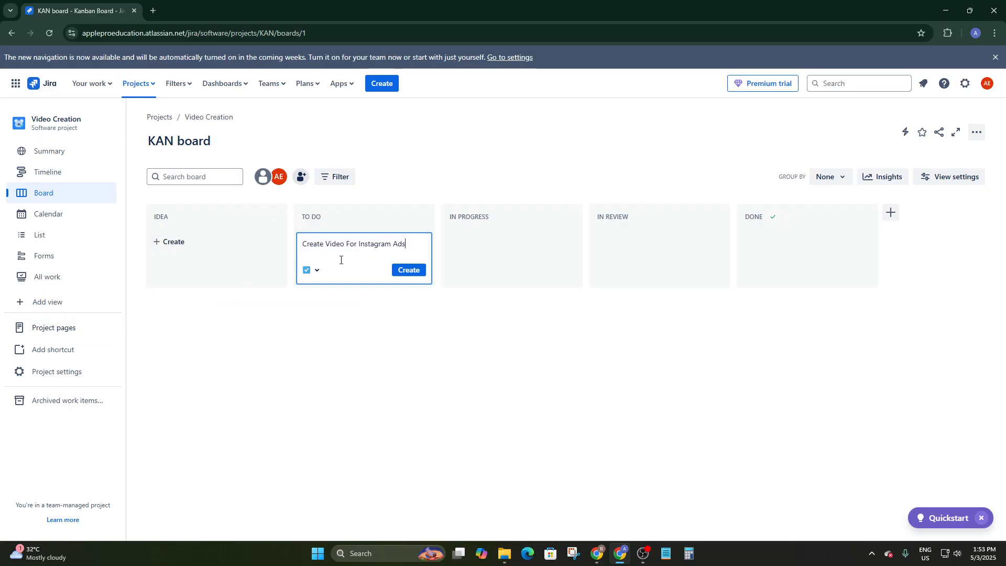
click(169, 241)
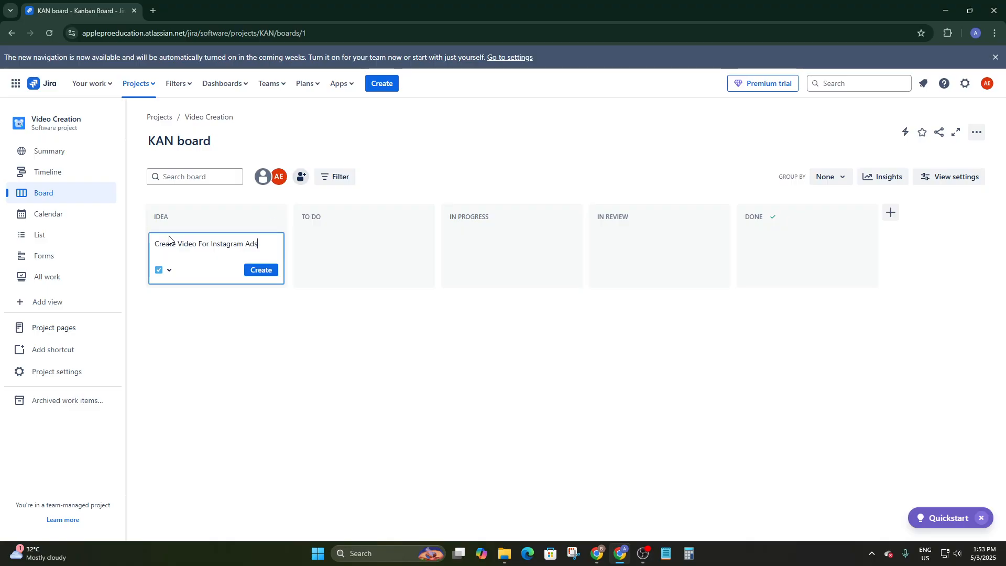
click(260, 270)
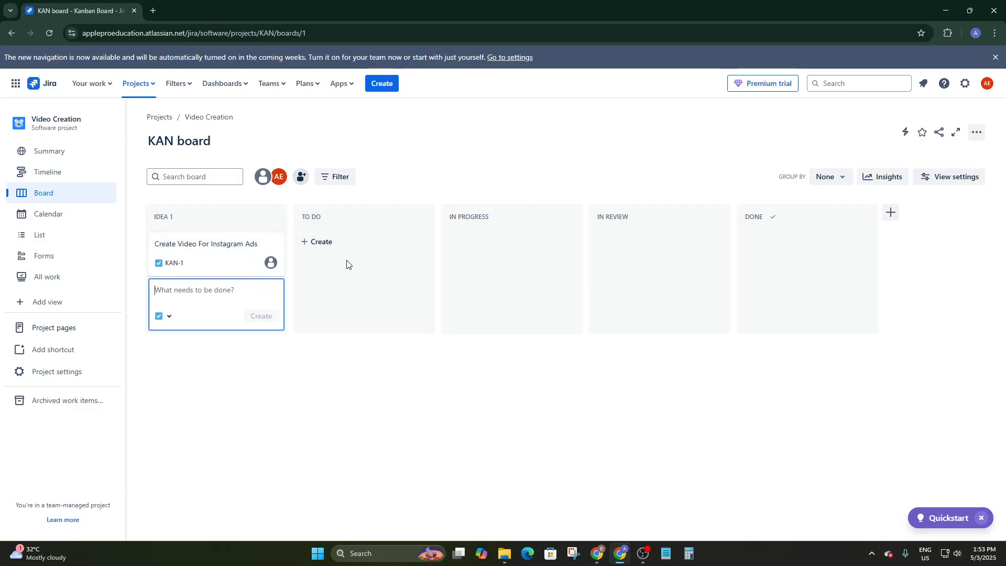
- Create a task named "Set up premier pro" in the board's To Do column
click(321, 241)
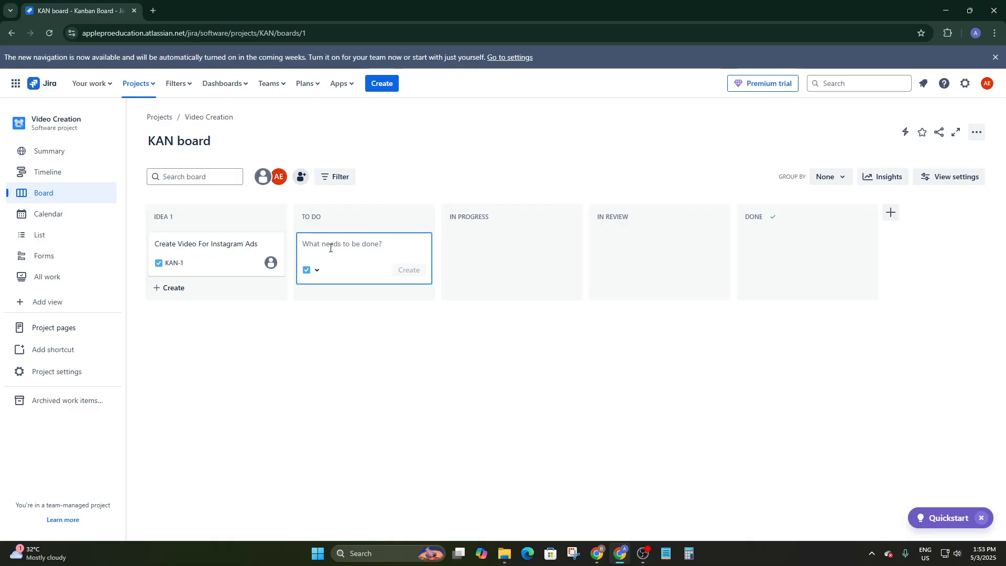
text(Se)
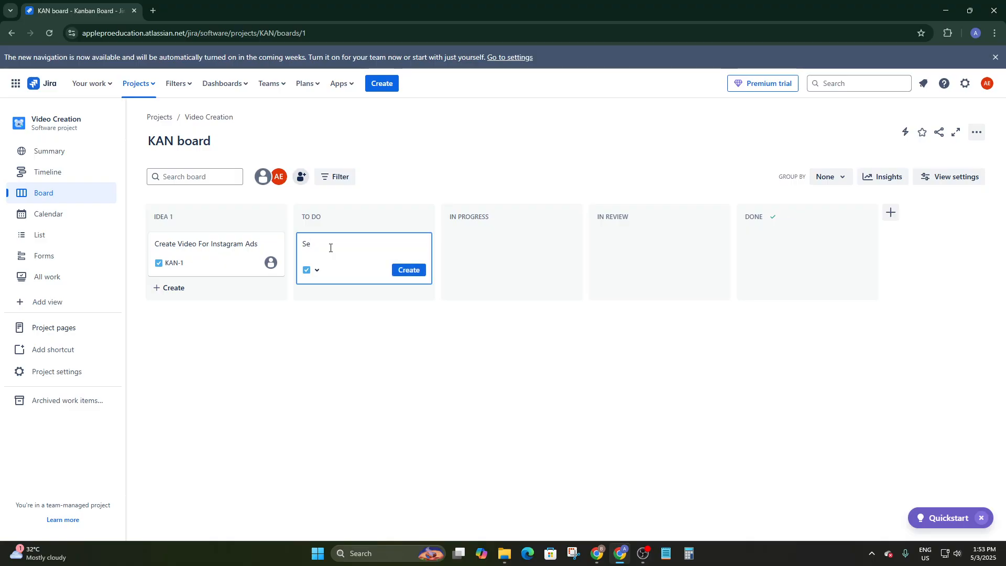
text(t up premier)
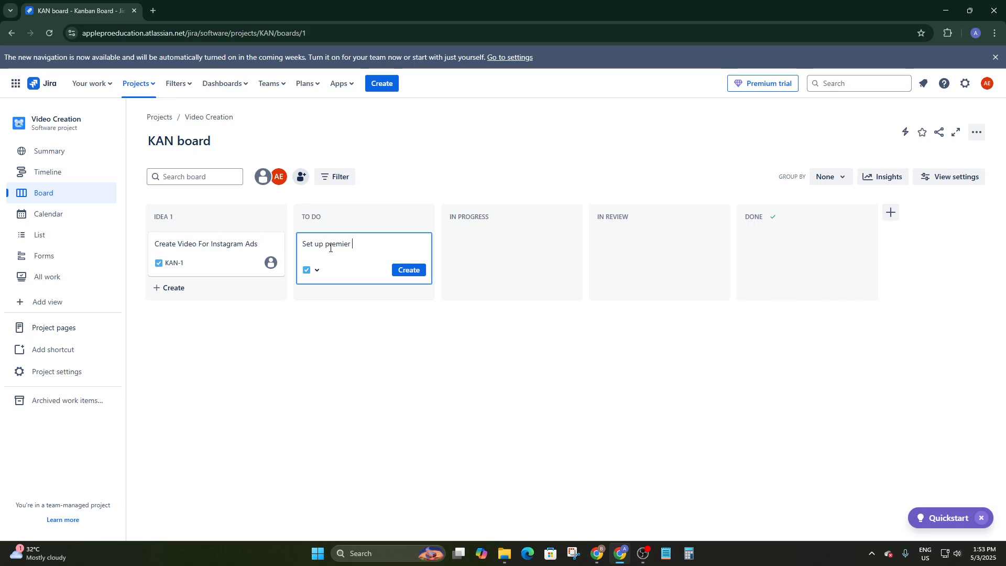
text( pro)
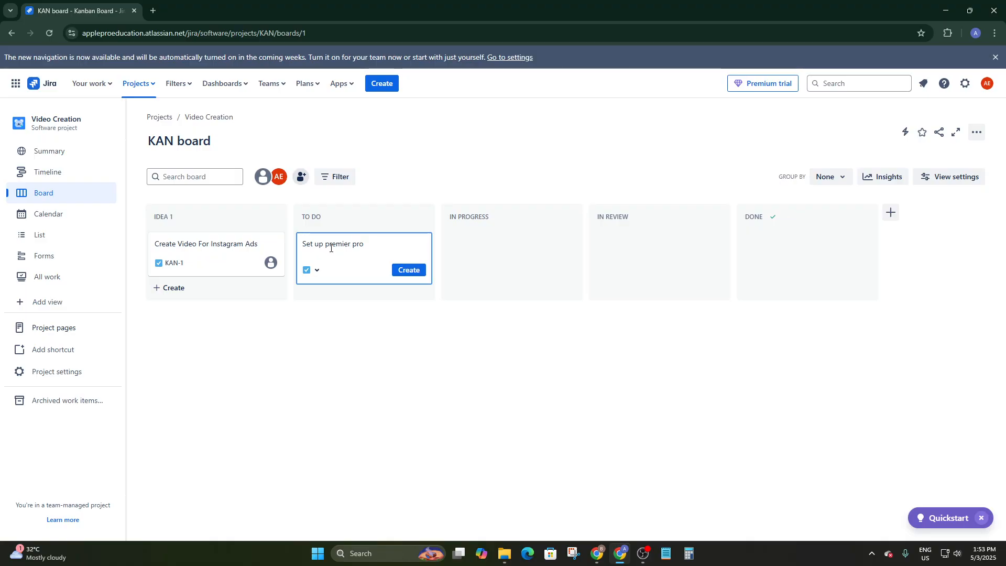
key(Return)
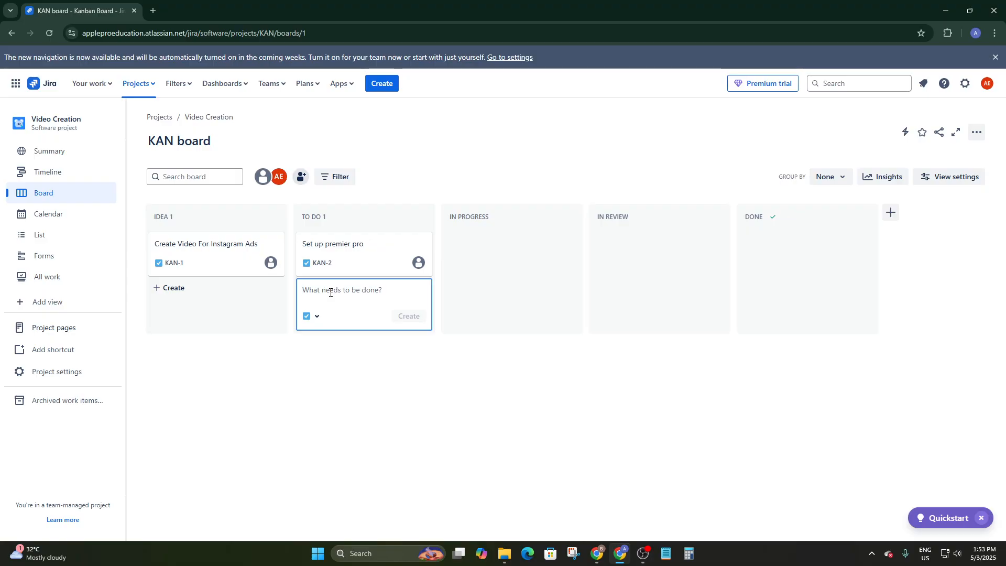
- Add two more tasks, "Get Your KWs" and "Collect assets", to the To Do column
text(Get You)
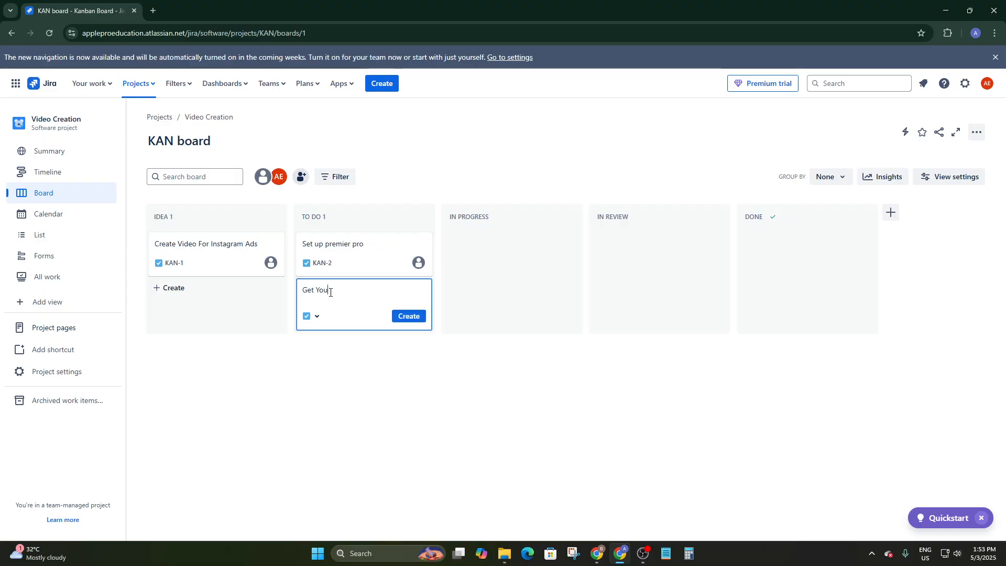
text(r KWs)
click(407, 316)
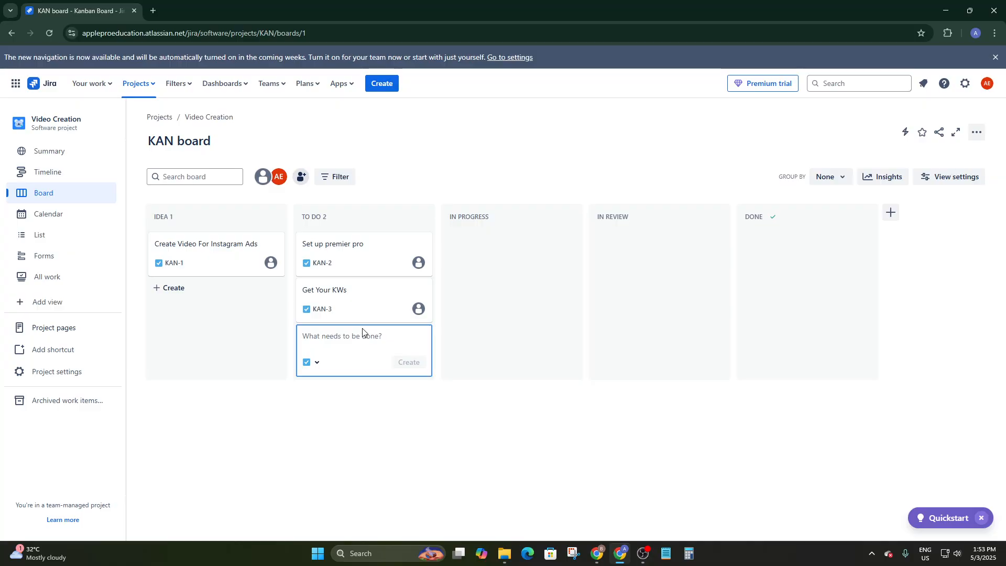
text(Cool)
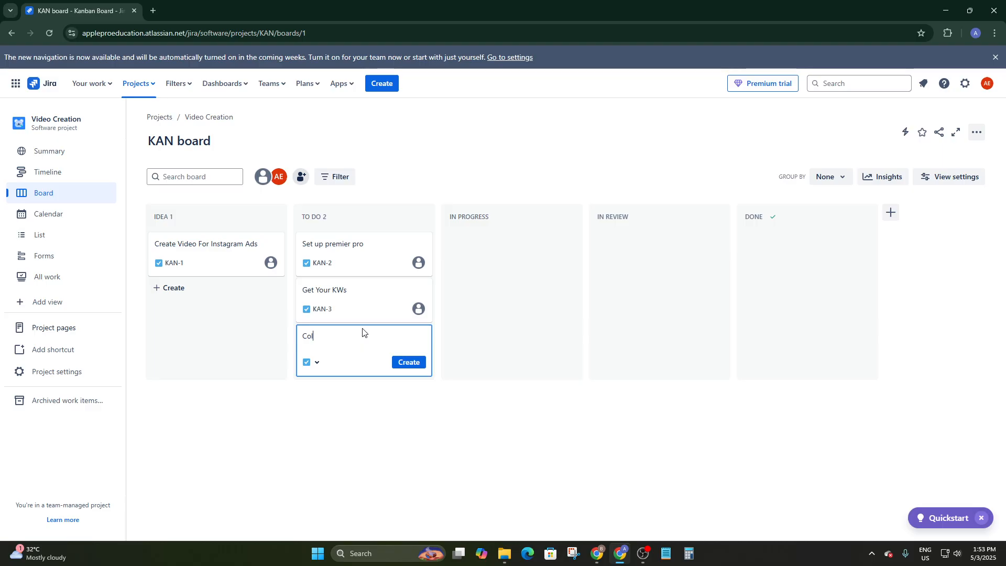
text(ect assets)
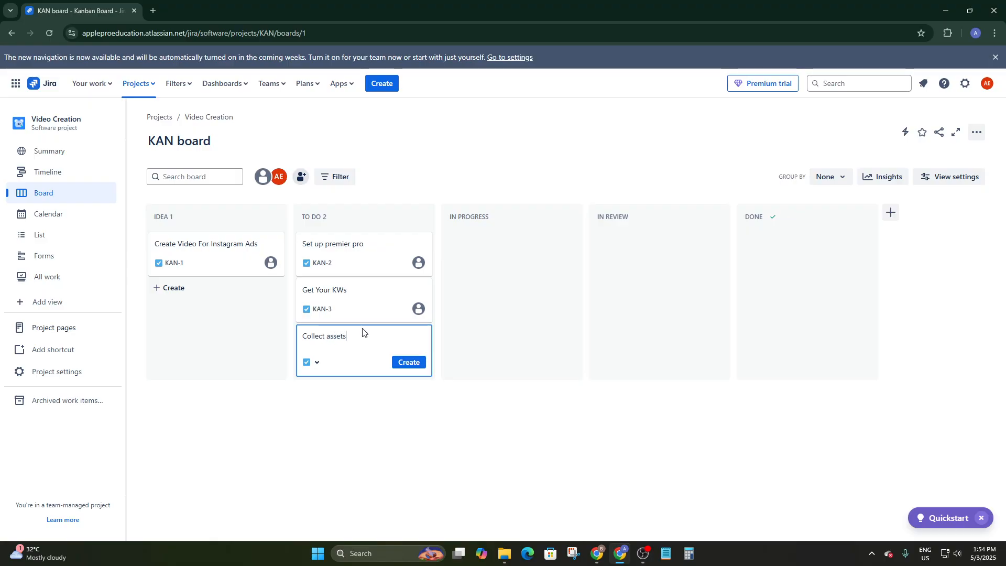
click(410, 362)
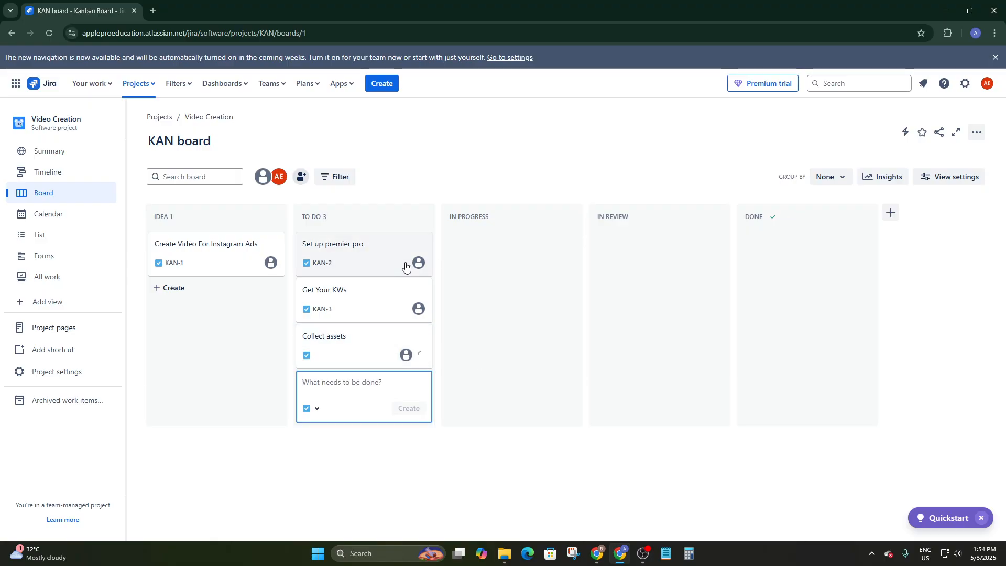
- Move the "Set up premier pro" task from To Do to In Progress and on to In Review
click(459, 244)
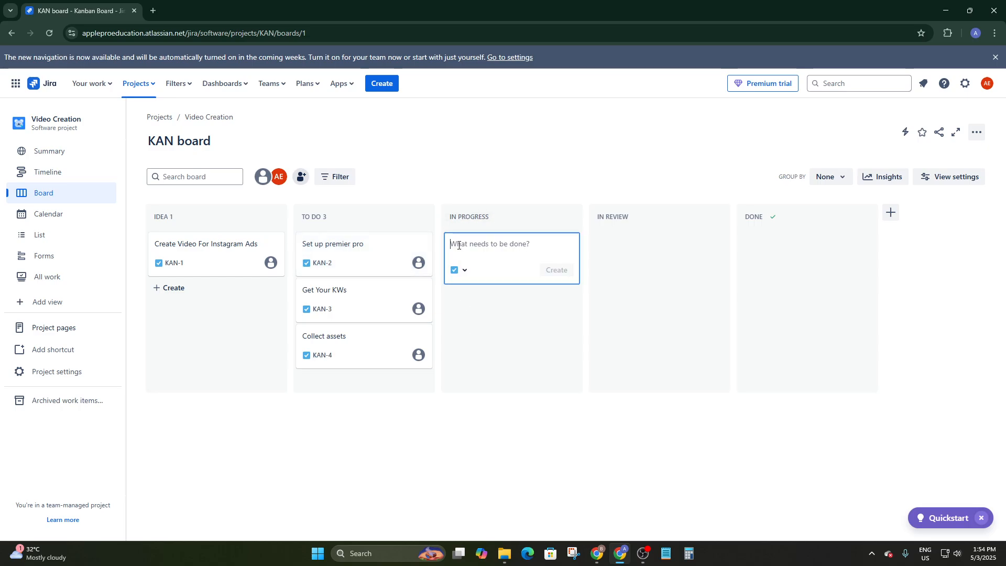
click(462, 451)
drag(348, 274, 471, 244)
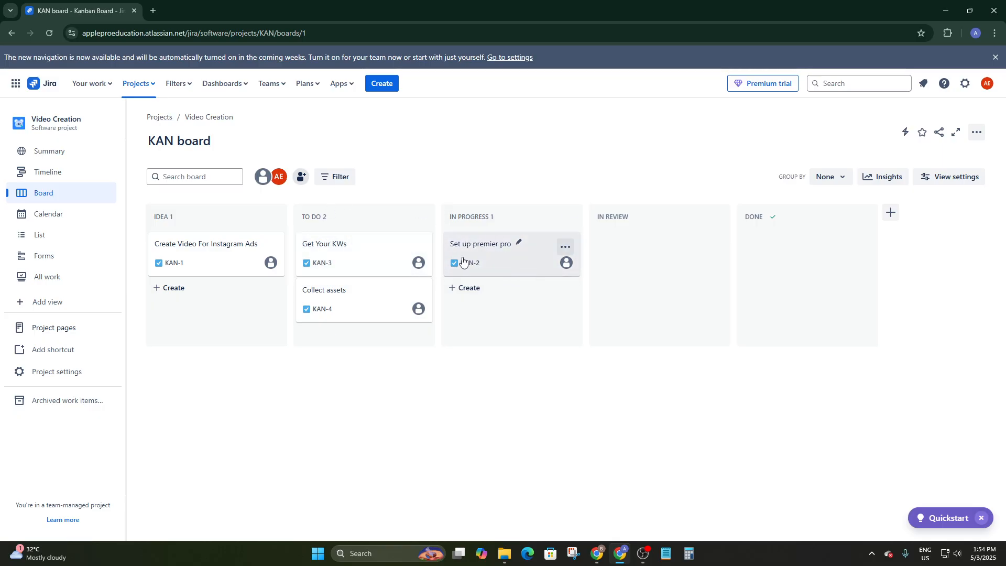
drag(462, 261, 592, 240)
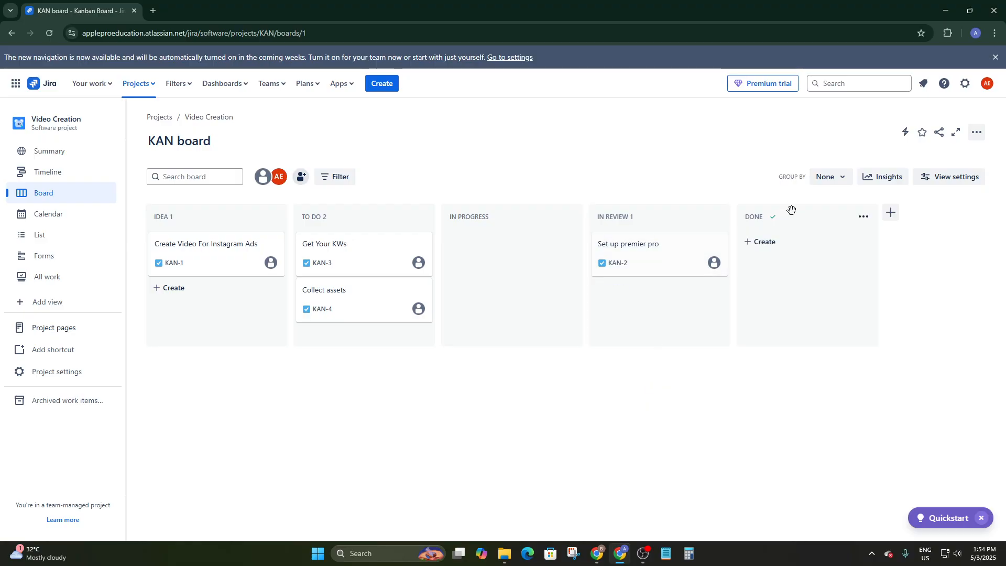
- Move the "Set up premier pro" task to Done and check the Done column's choices for removing done items
drag(634, 272, 744, 233)
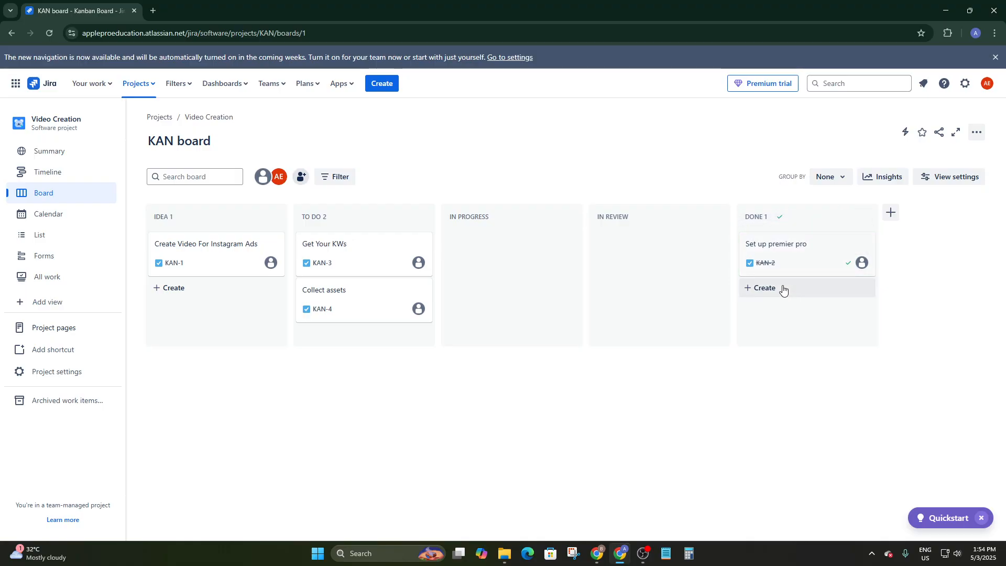
click(863, 223)
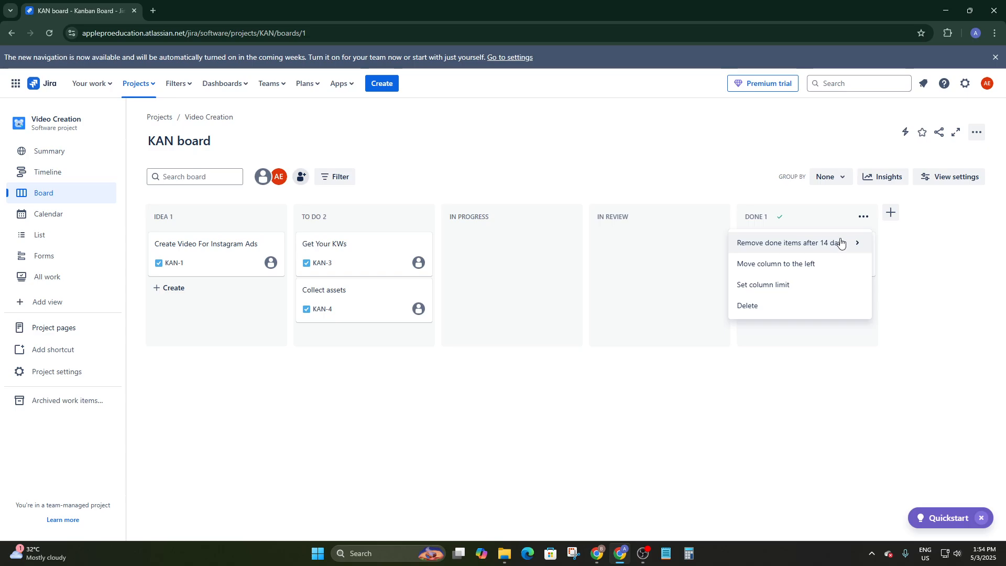
click(820, 246)
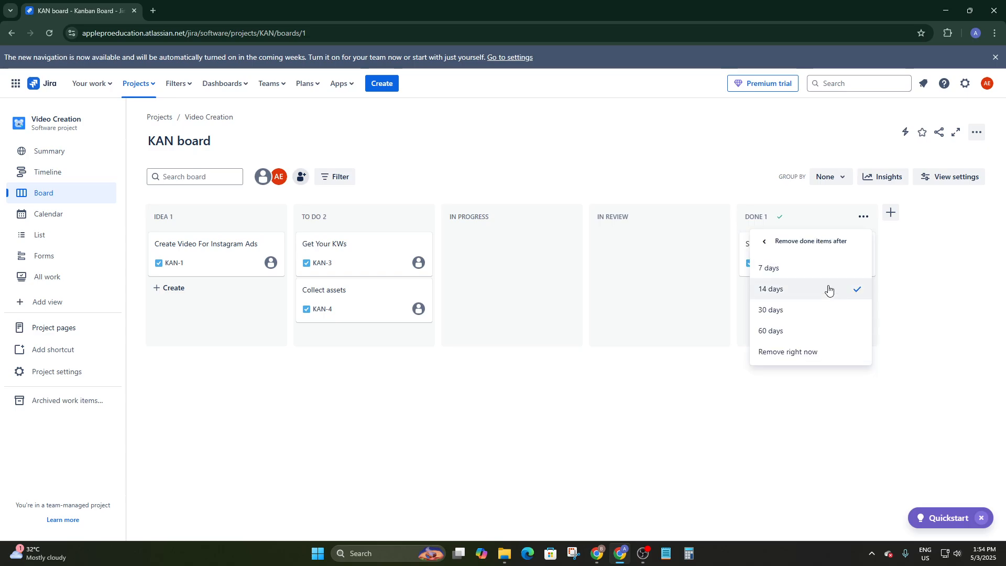
click(906, 326)
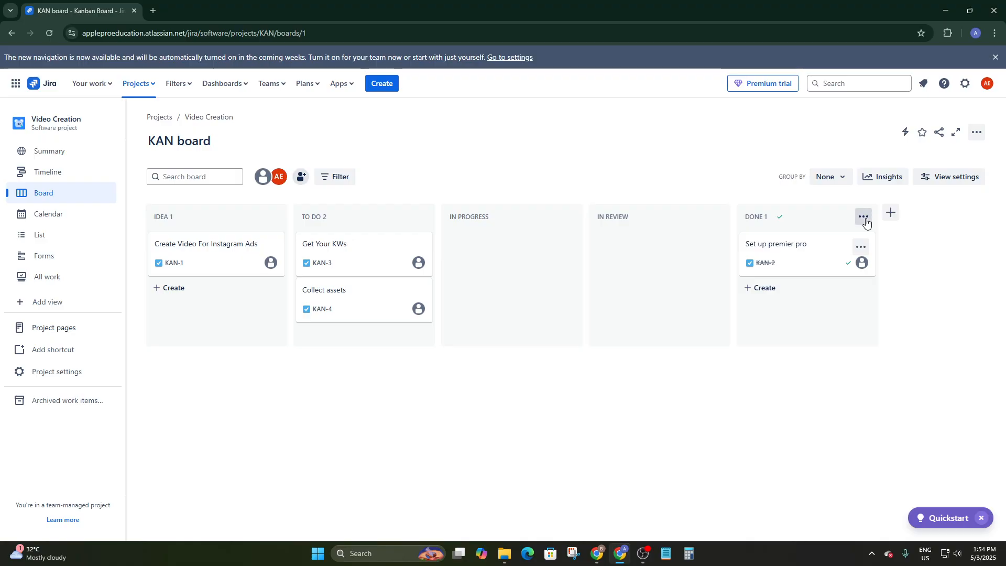
- View the Done column's work item limit setting without setting one, and look over the column's other options
click(863, 216)
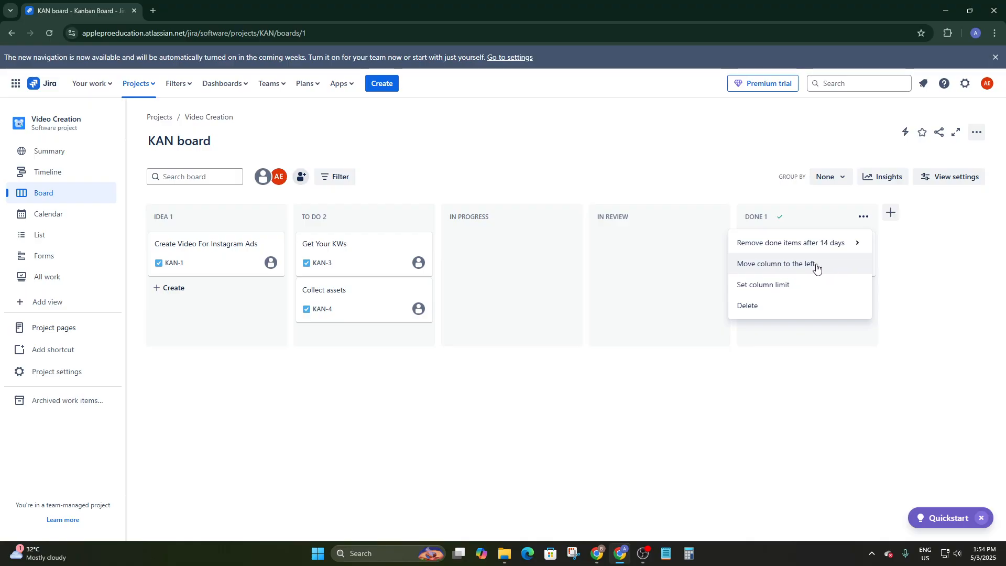
click(794, 287)
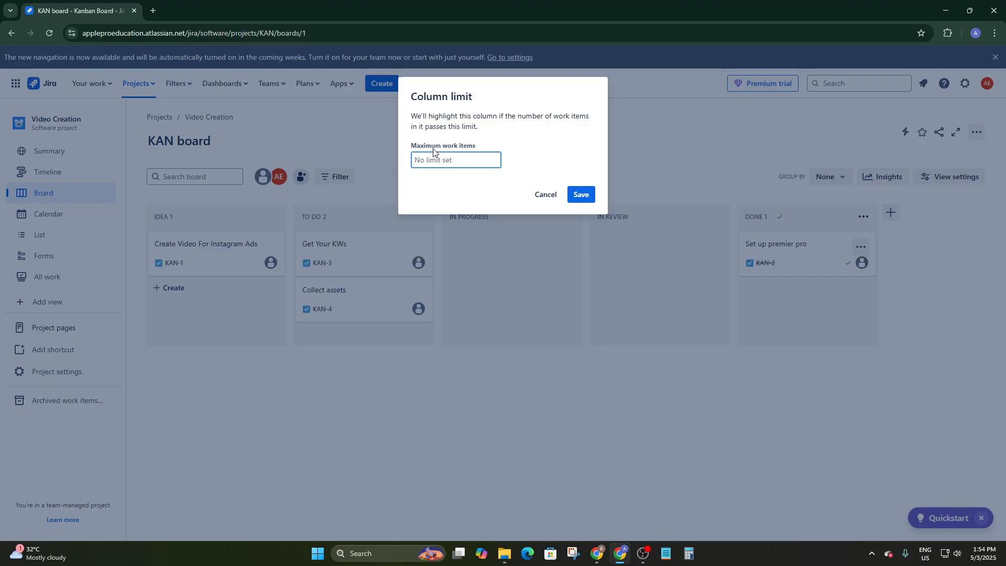
click(553, 203)
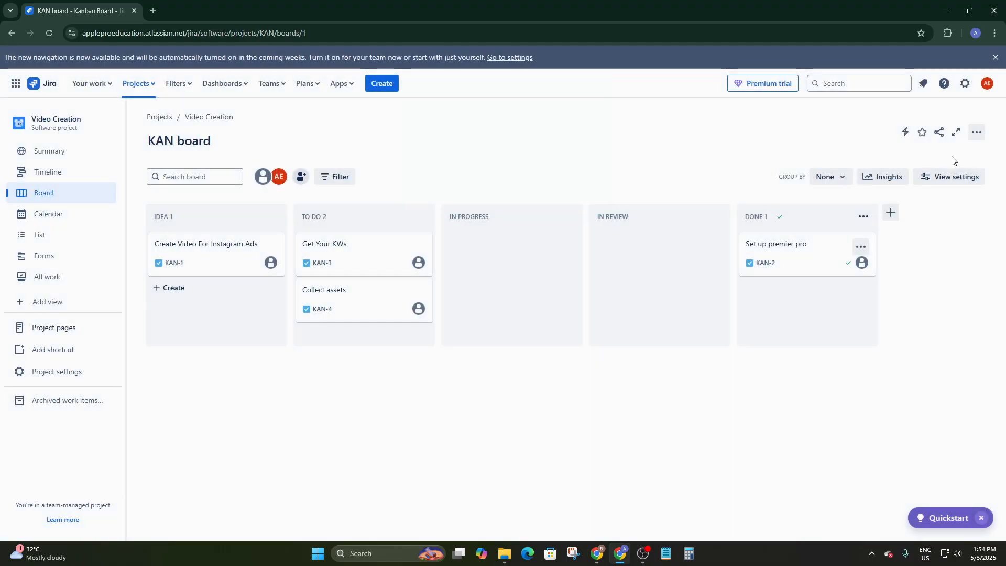
click(862, 217)
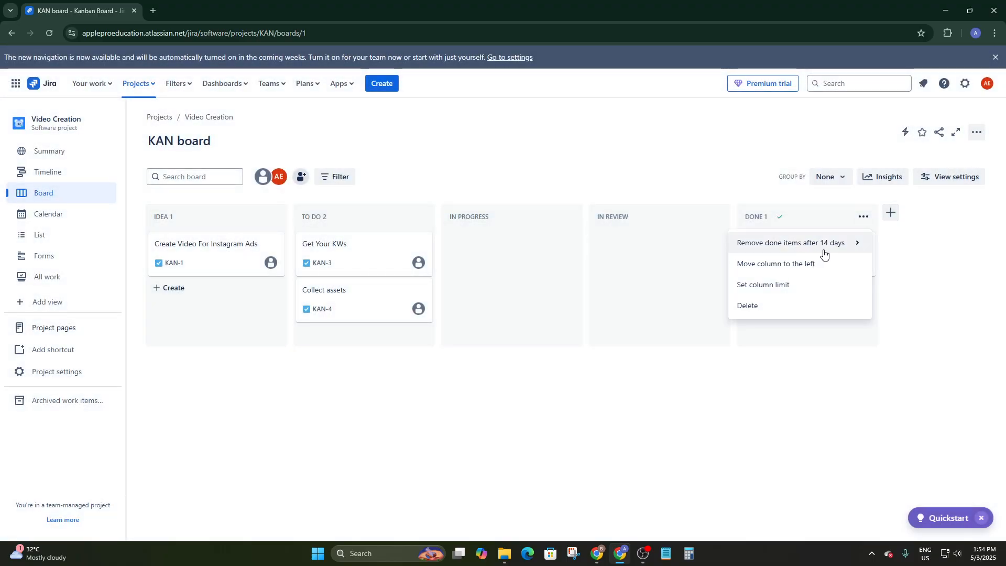
click(911, 298)
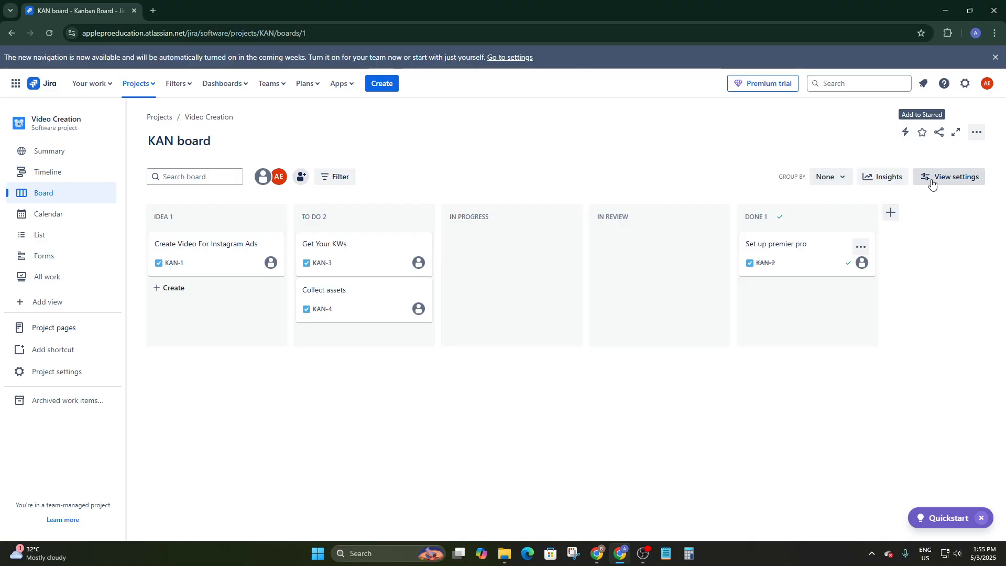
- Review the board's display options, covering the grouping choices, board insights and view settings
click(838, 181)
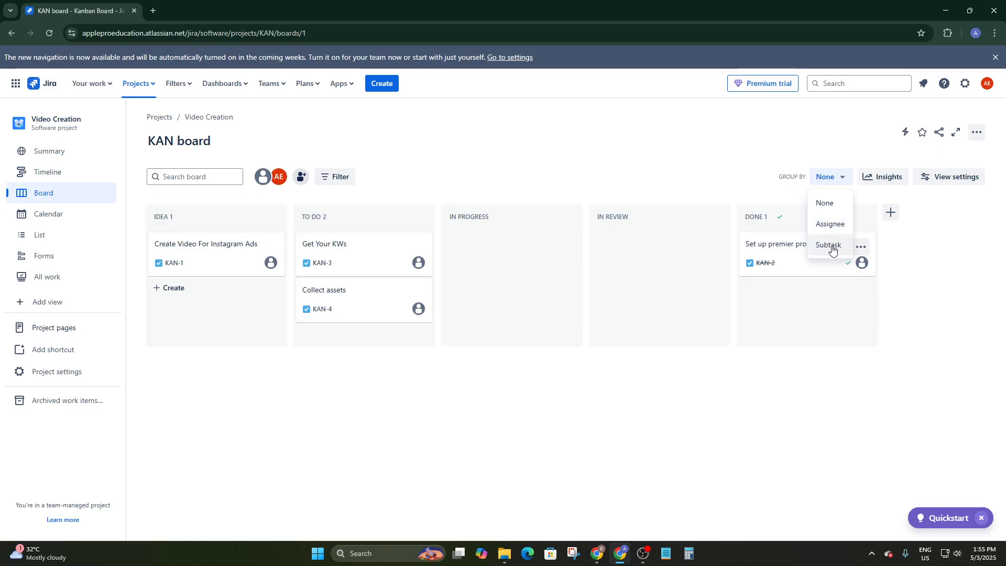
click(924, 232)
click(885, 181)
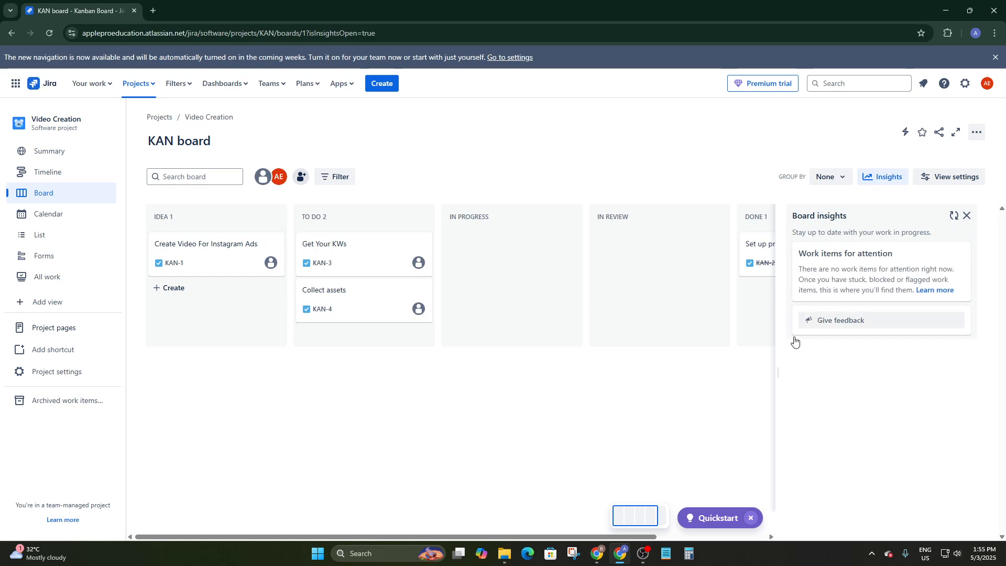
click(966, 216)
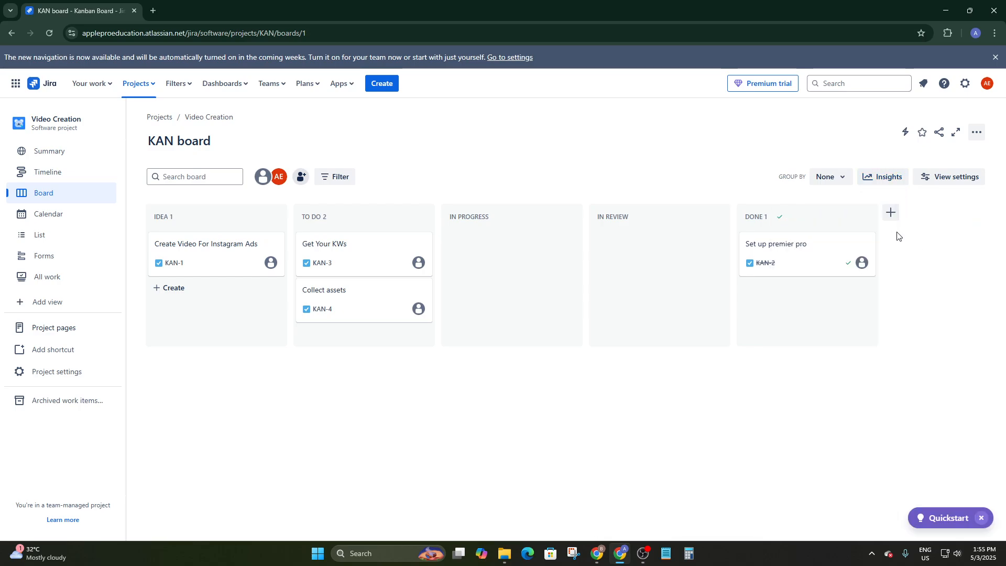
click(950, 176)
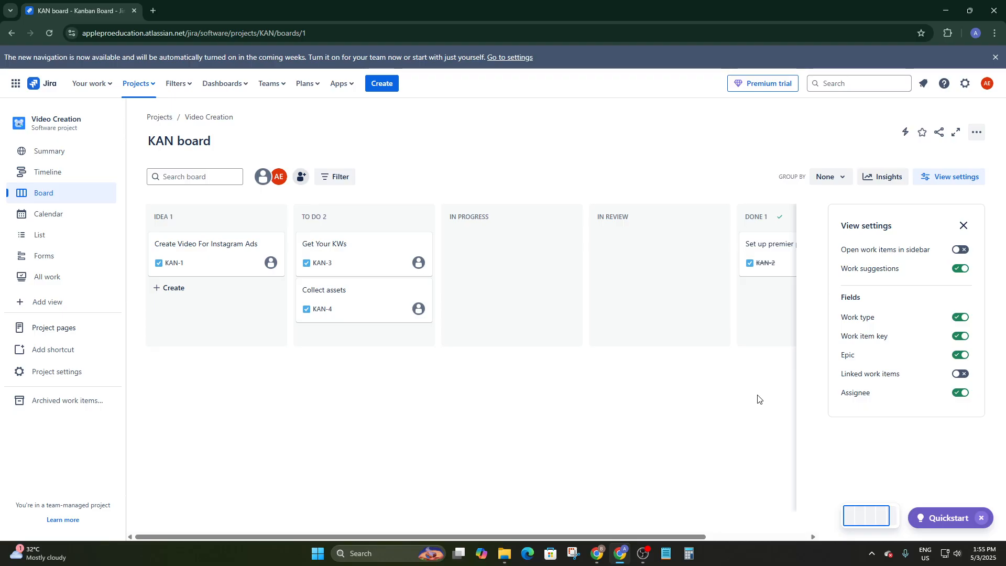
click(964, 226)
- Inspect the board's columns and statuses configuration, including the Done column's edit settings, and return to the board without changes
click(976, 133)
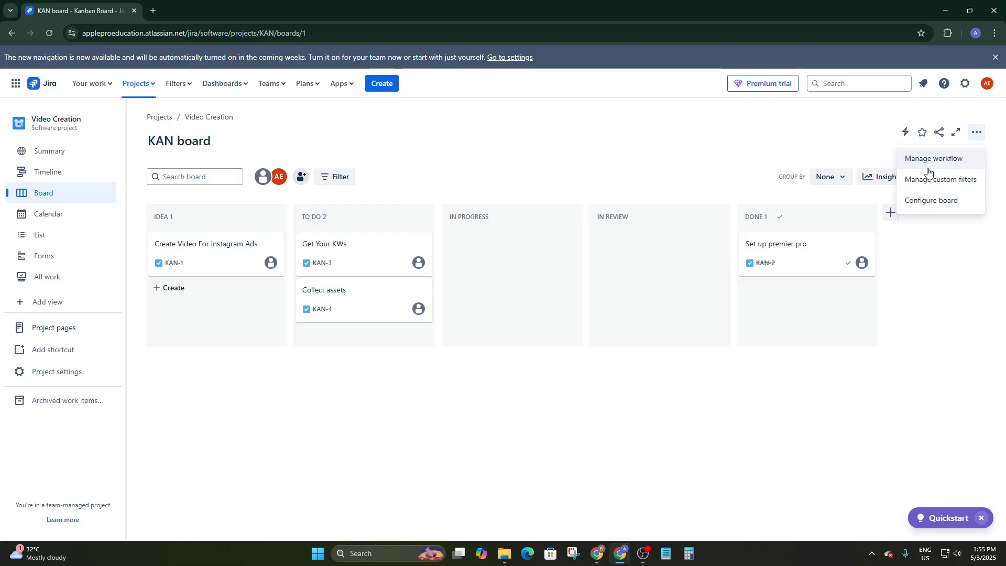
click(932, 202)
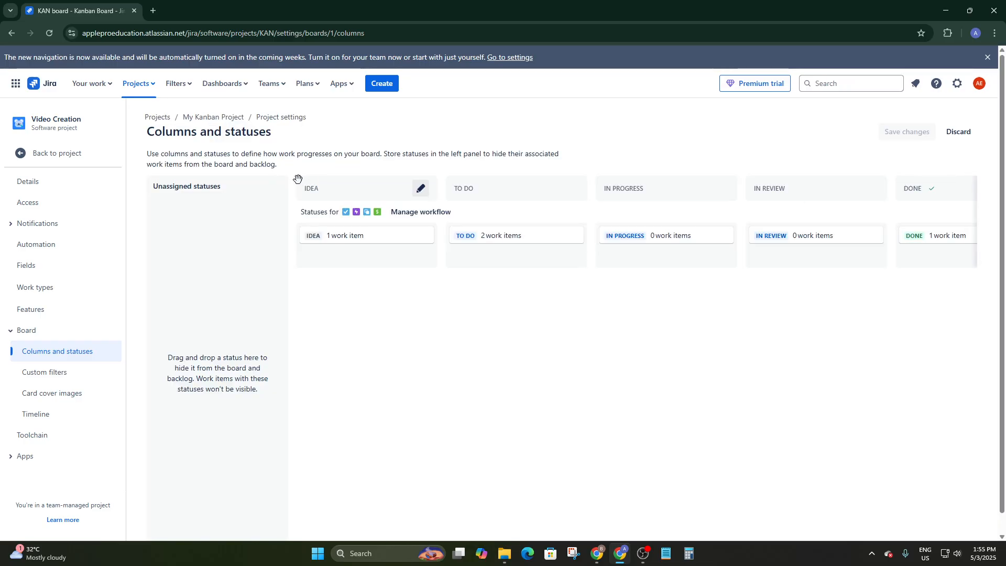
mouse_move(934, 193)
mouse_down()
mouse_move(821, 192)
mouse_move(936, 189)
mouse_up()
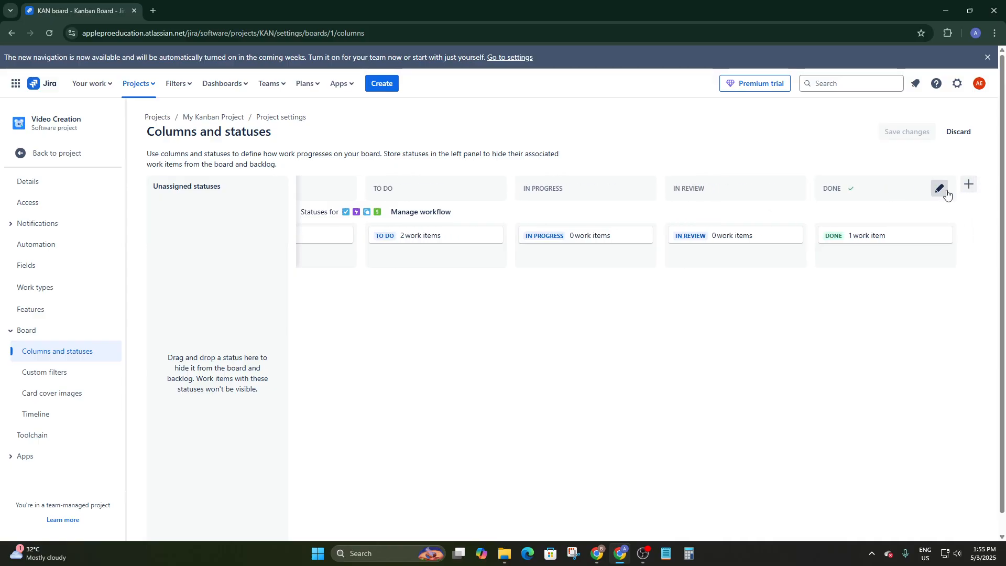
click(942, 193)
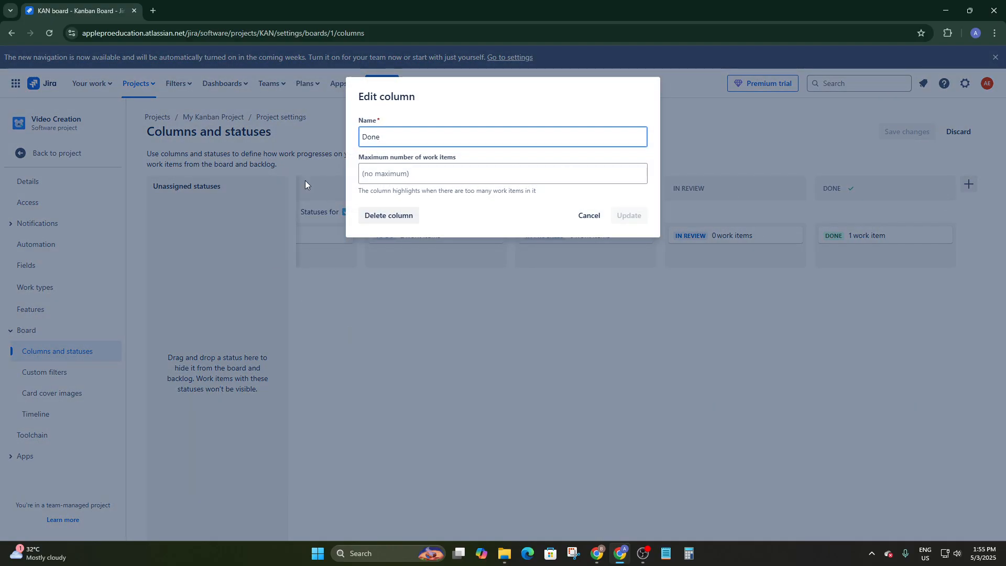
click(590, 217)
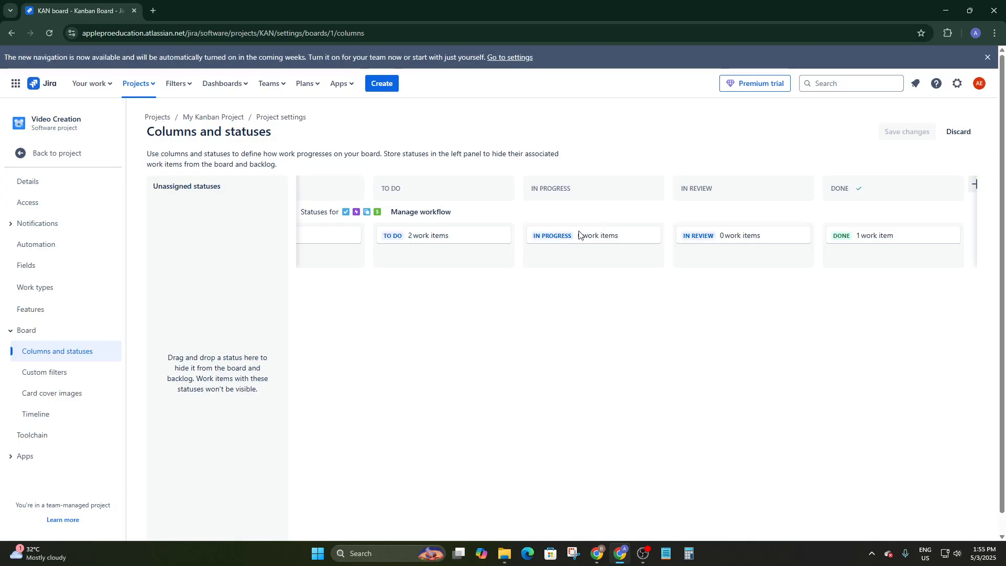
click(964, 135)
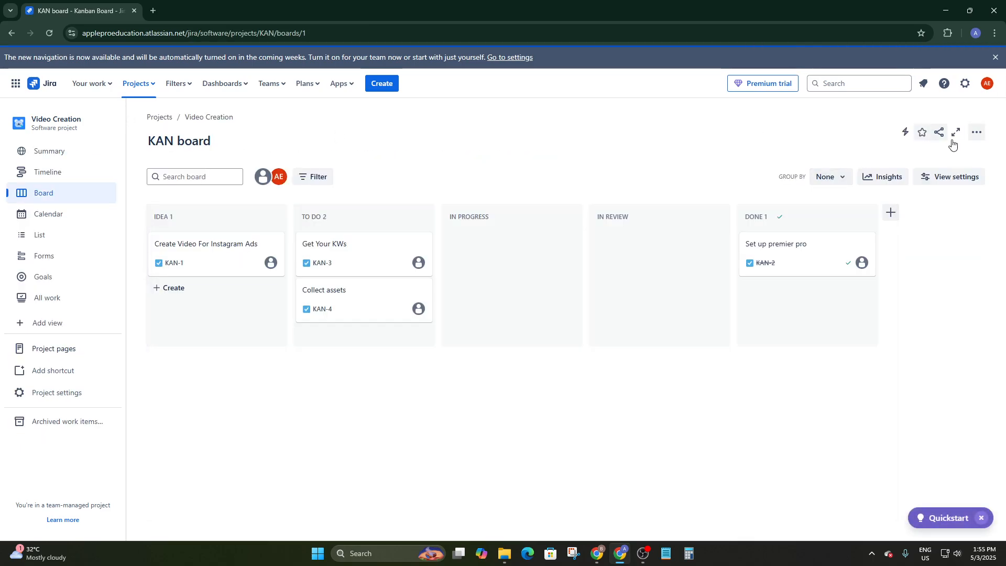
- Start creating a new automation rule from the board and skip the introductory tour
click(906, 133)
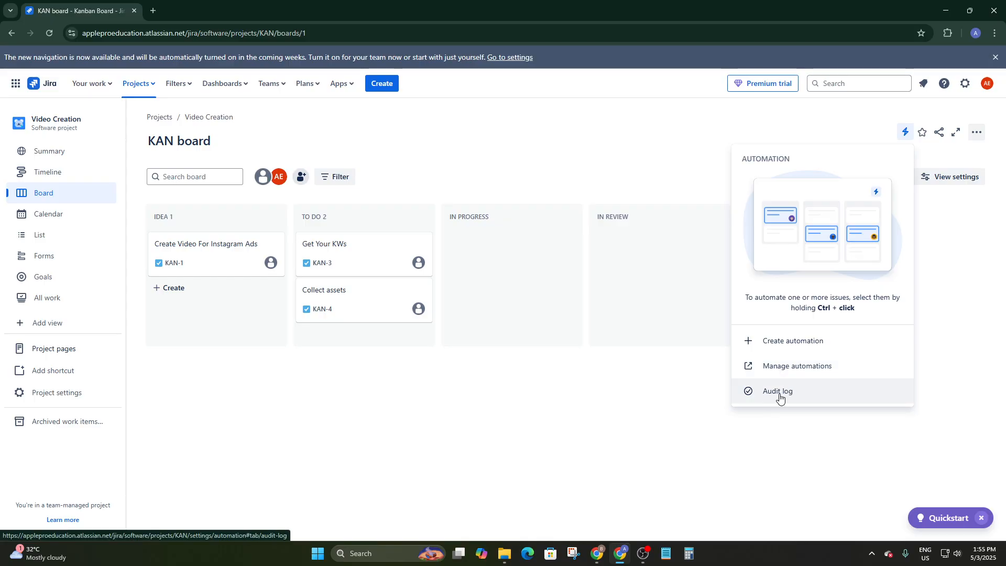
click(804, 350)
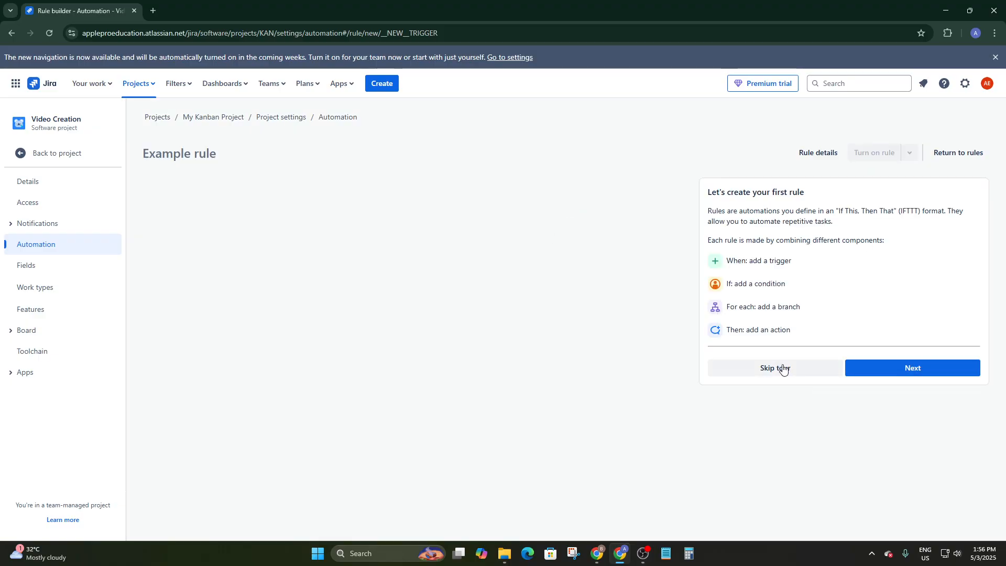
click(790, 373)
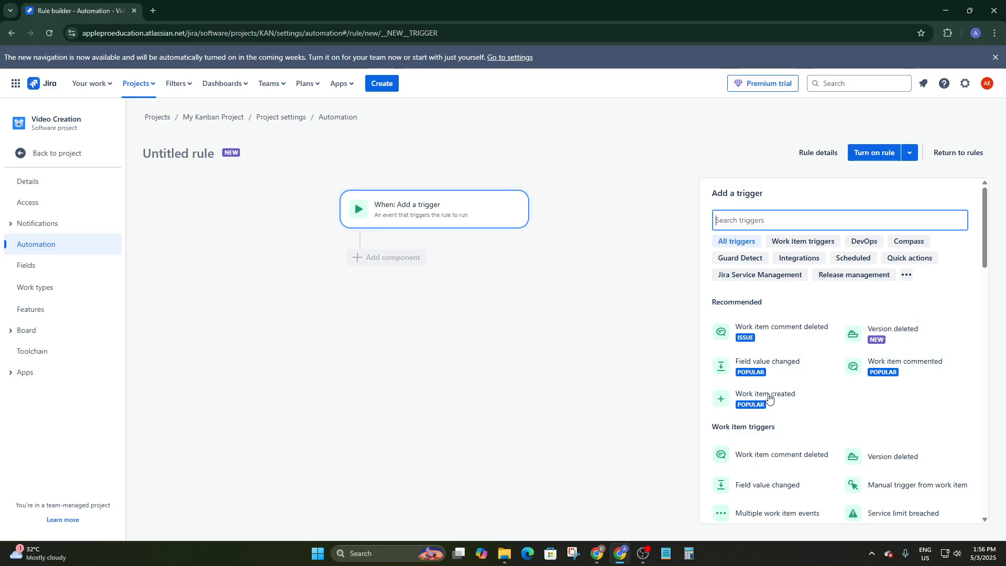
- Browse the available work item triggers and set the rule's trigger to "Work item assigned"
scroll(807, 393, down, 2)
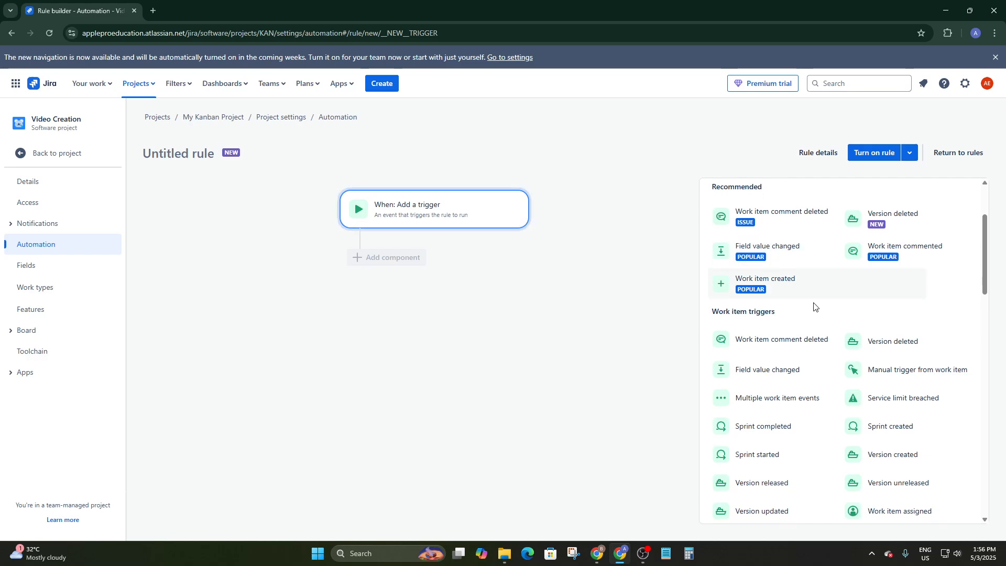
scroll(812, 308, down, 1)
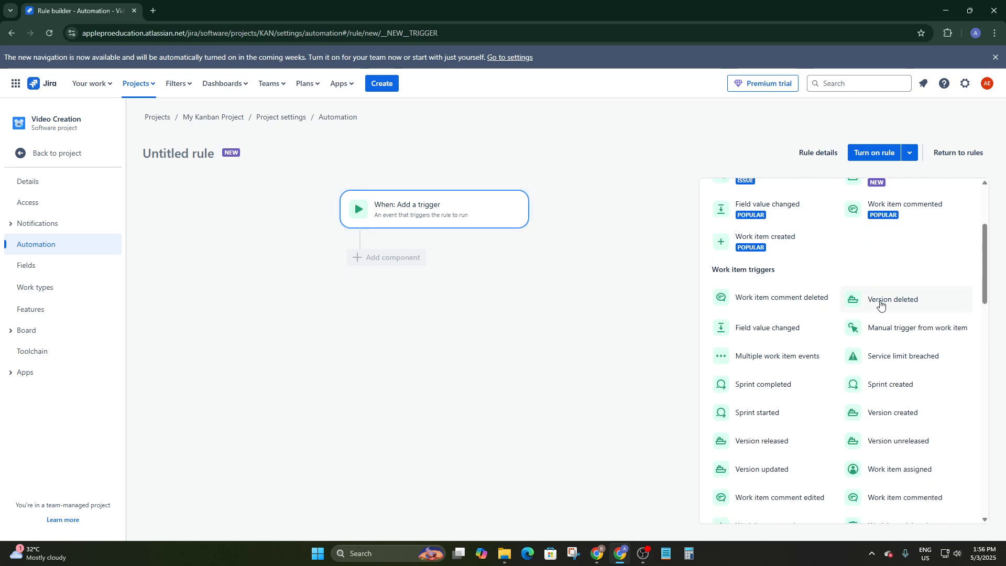
scroll(749, 340, down, 3)
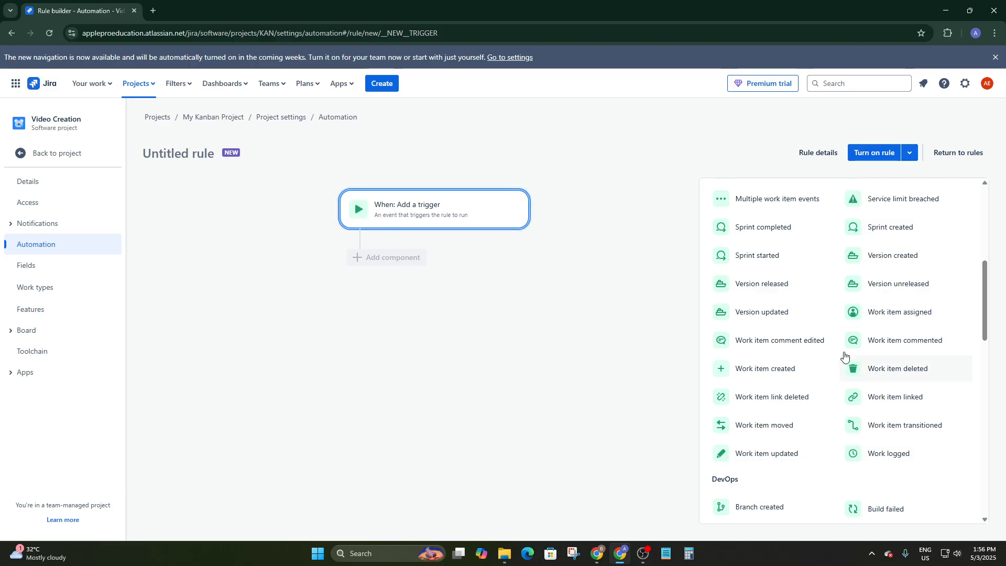
scroll(843, 339, up, 4)
scroll(755, 288, down, 1)
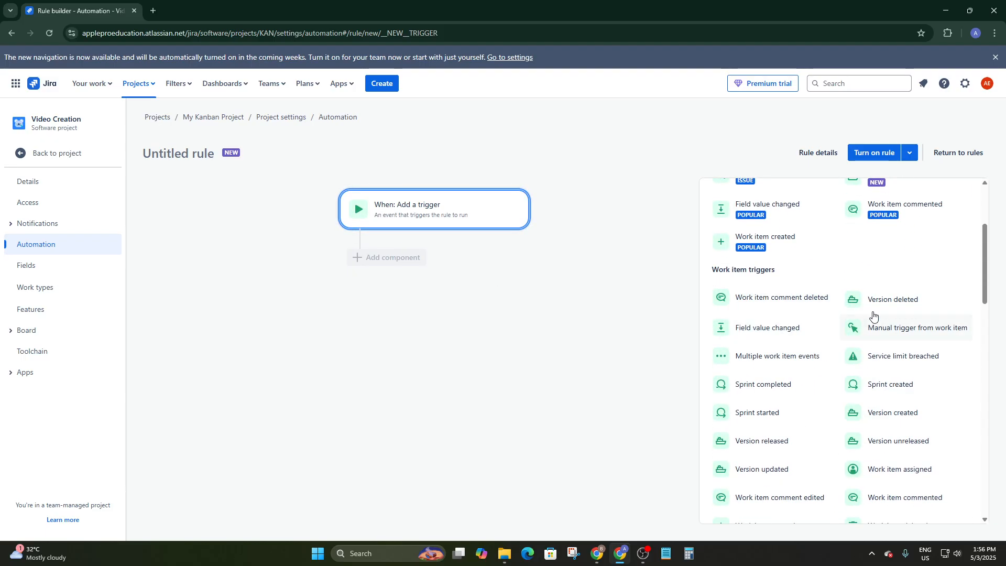
scroll(853, 307, down, 3)
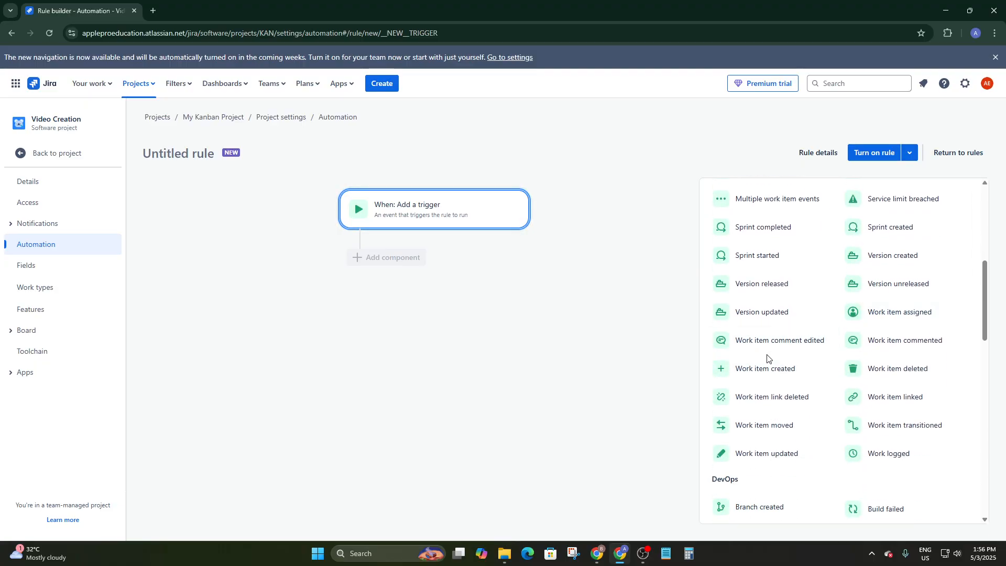
scroll(830, 383, up, 3)
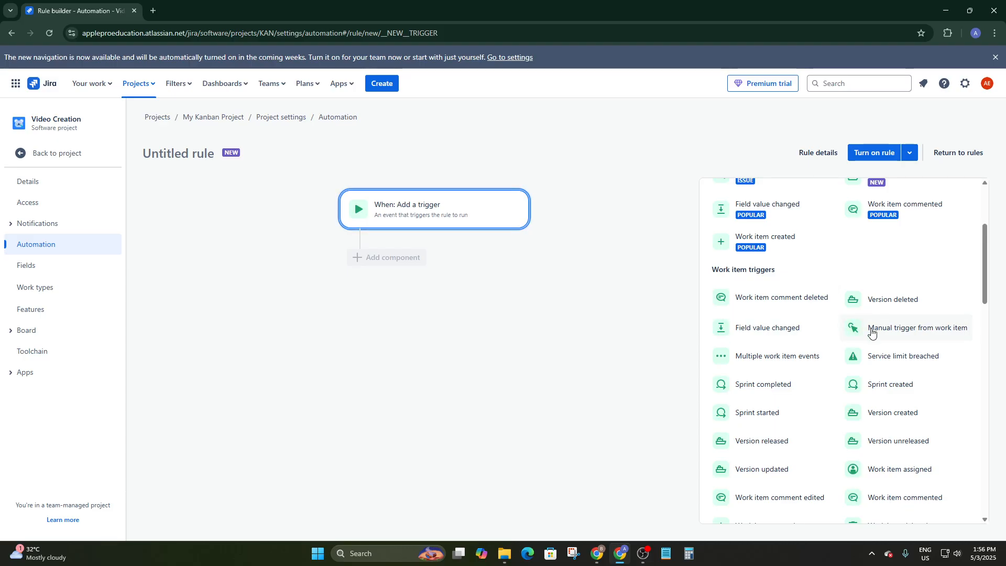
scroll(916, 418, down, 1)
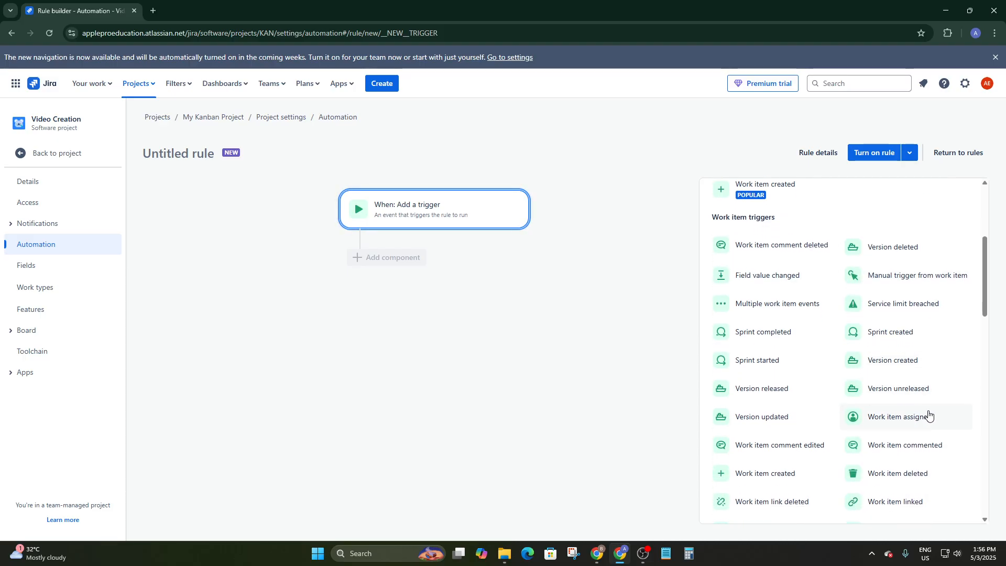
click(917, 416)
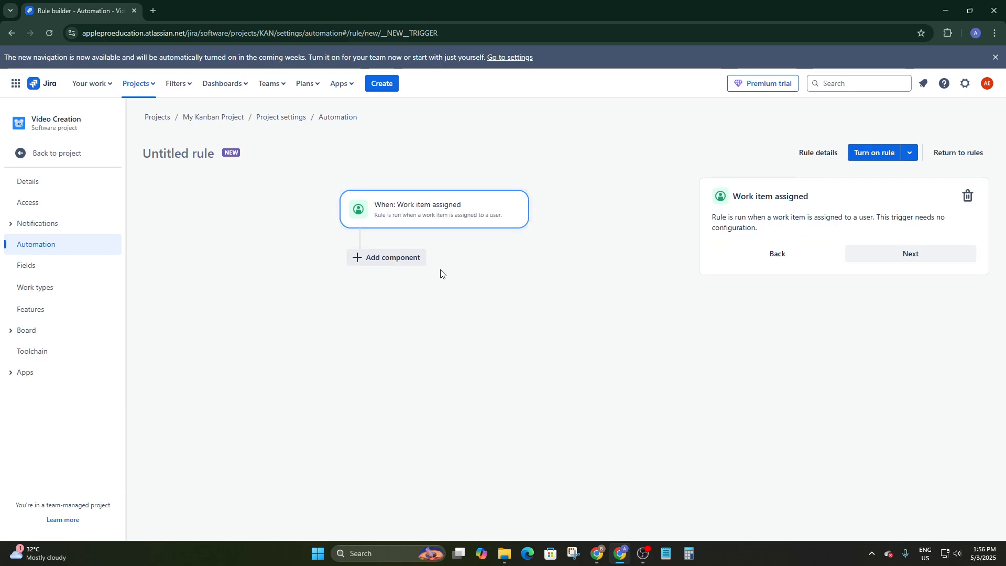
- Add a "Send email" action as the component following the rule's trigger
click(406, 258)
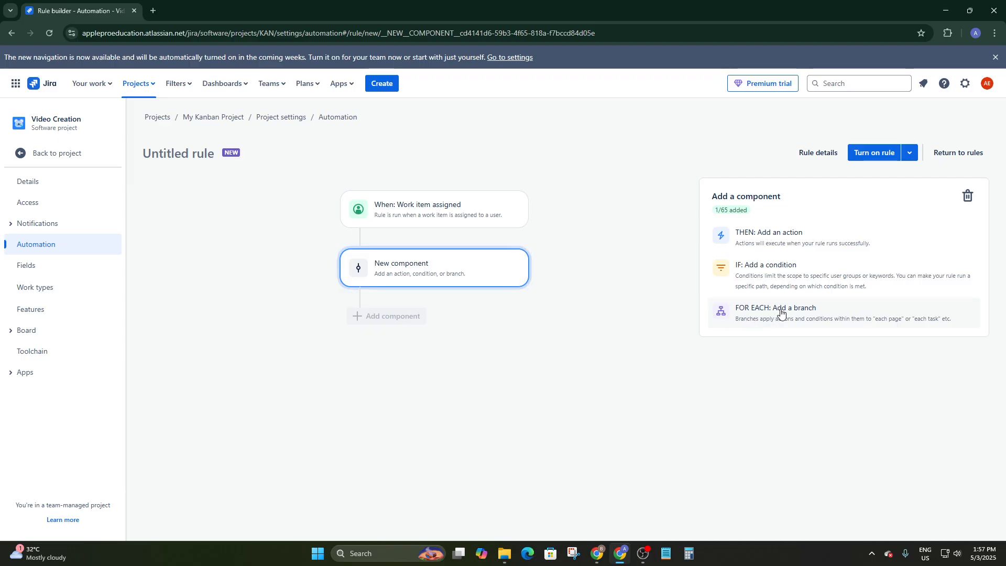
click(780, 239)
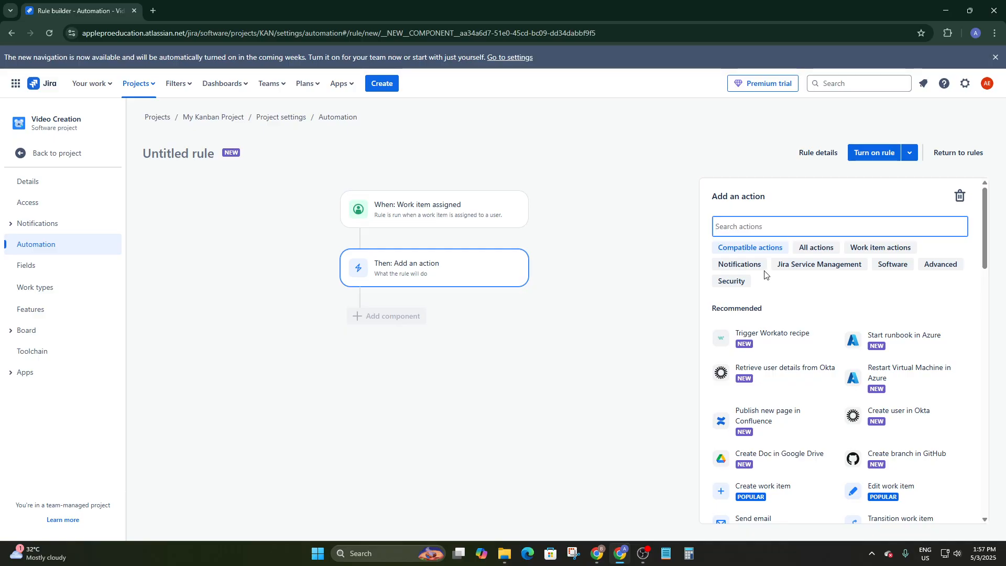
scroll(796, 314, down, 1)
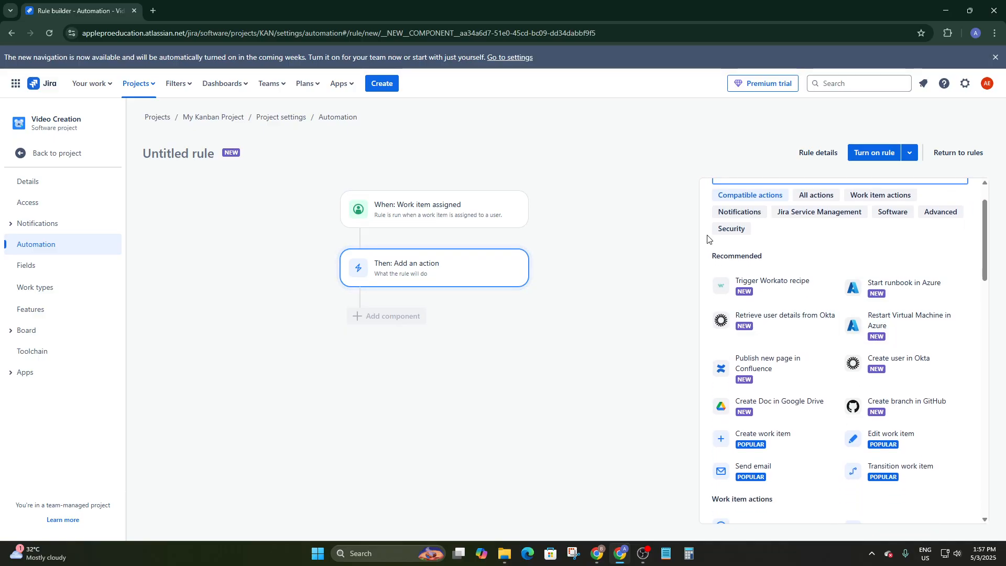
scroll(988, 354, down, 1)
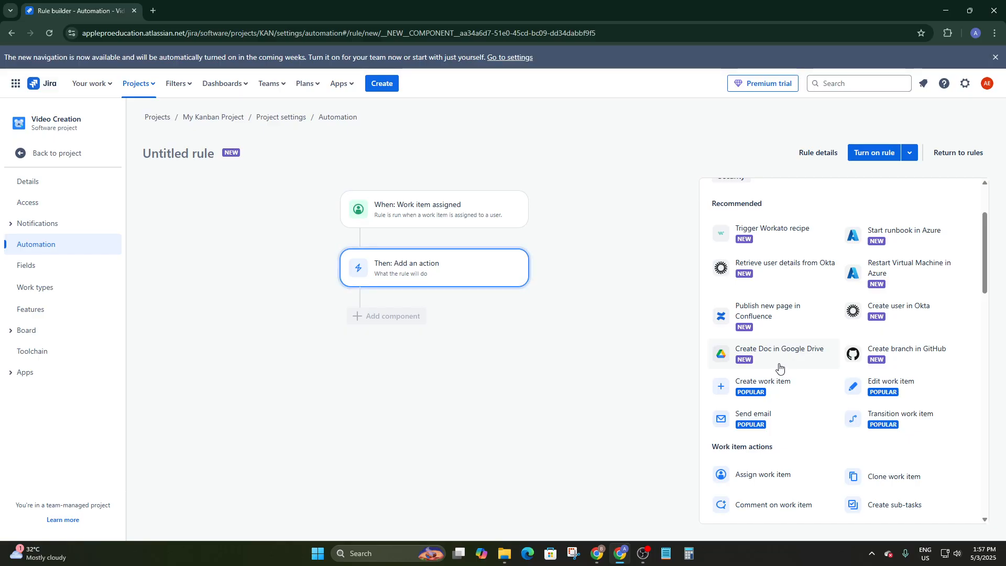
click(761, 418)
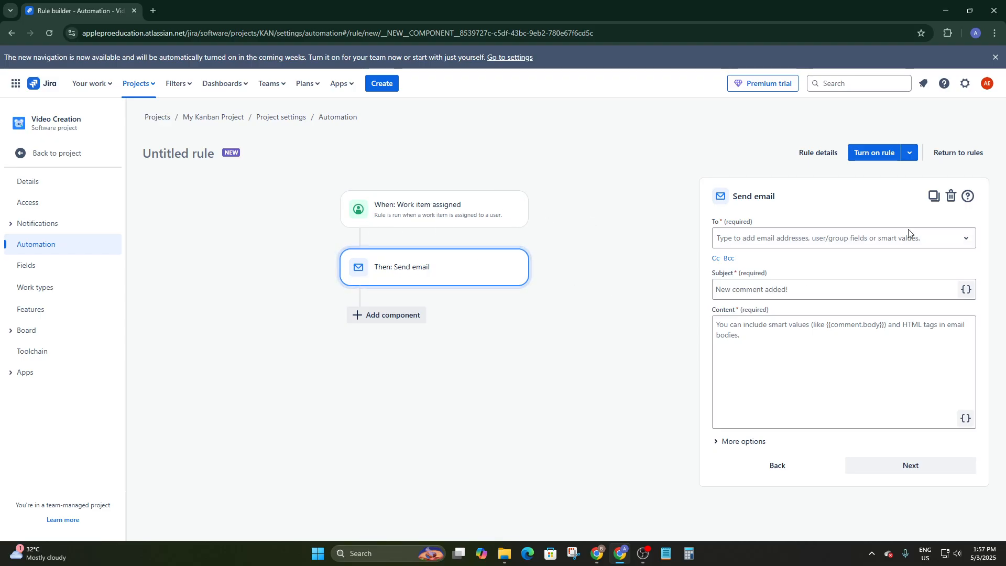
- Check the email recipient options, delete the Send email action, and leave the unsaved rule for the project settings
click(750, 239)
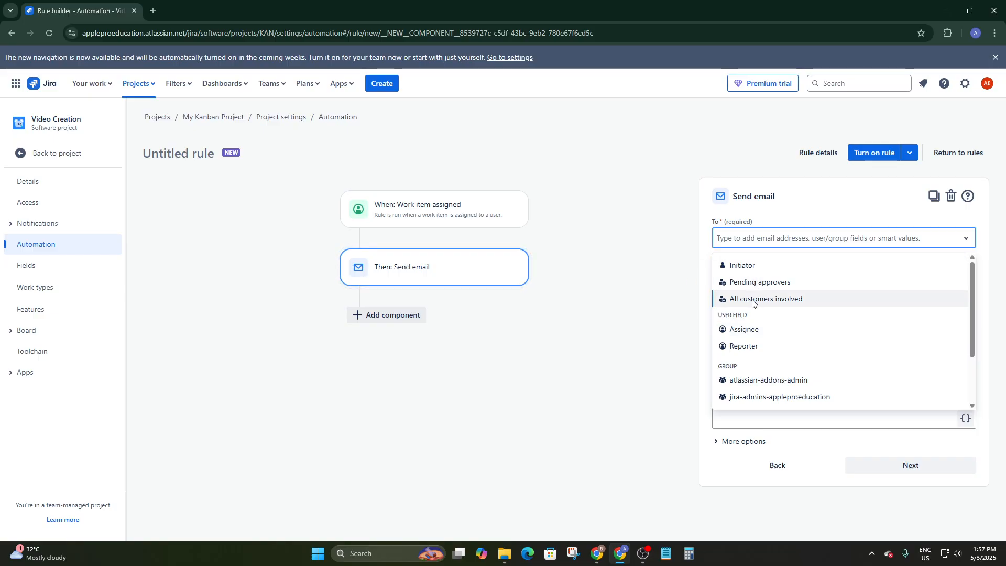
click(648, 304)
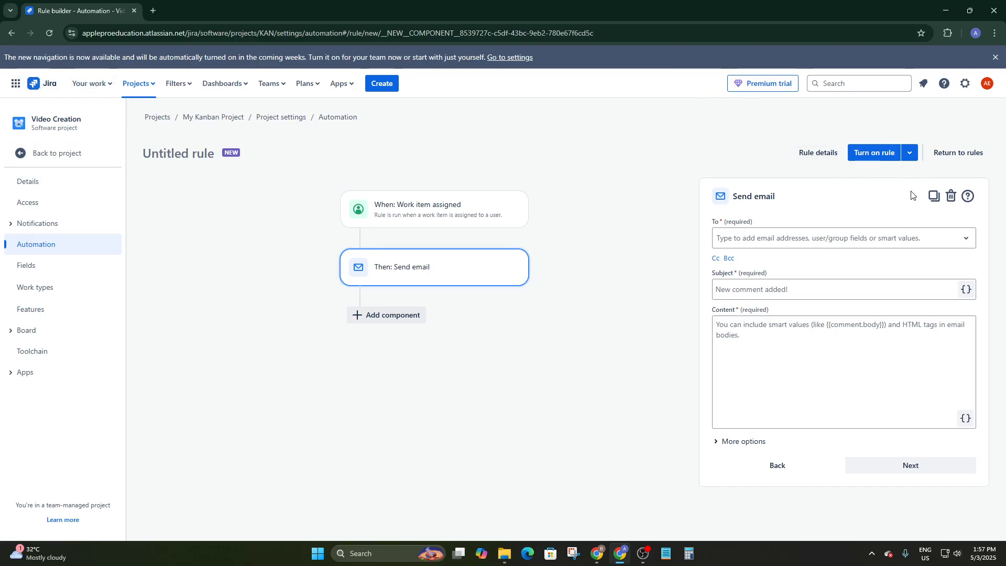
click(950, 196)
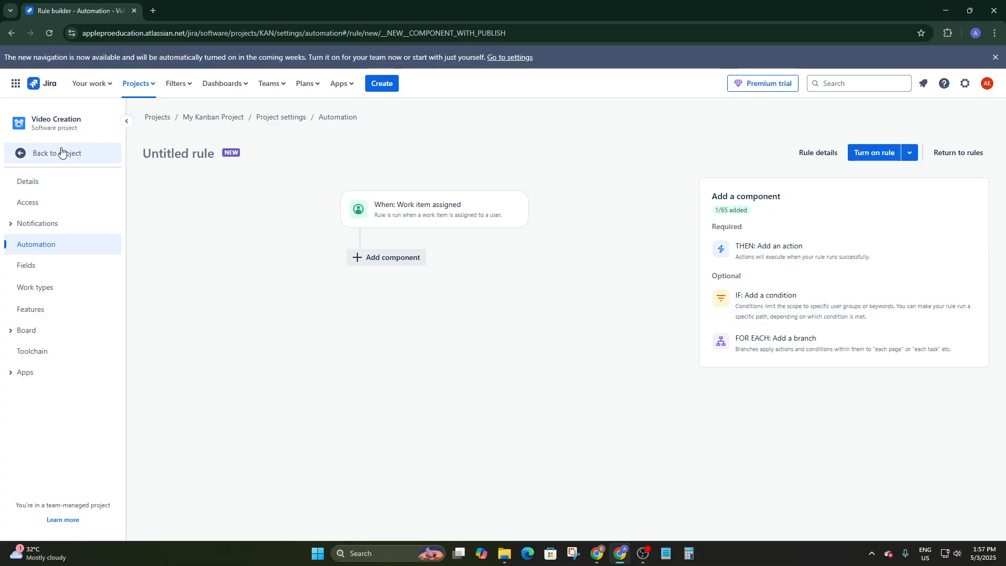
click(127, 121)
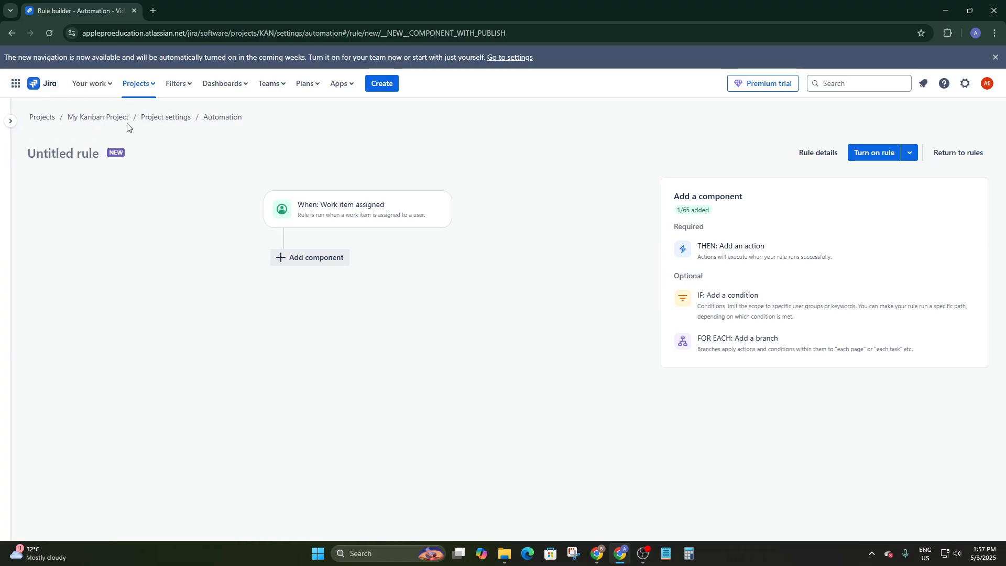
click(163, 119)
click(10, 120)
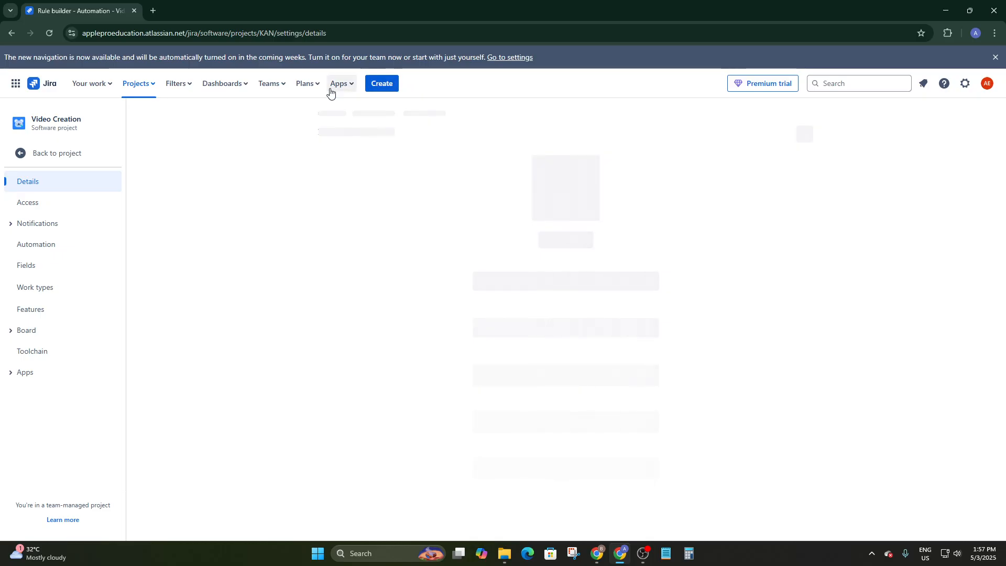
- Look through the options under Filters, Dashboards, Teams, Plans and Apps, and review the project's Details settings
click(179, 83)
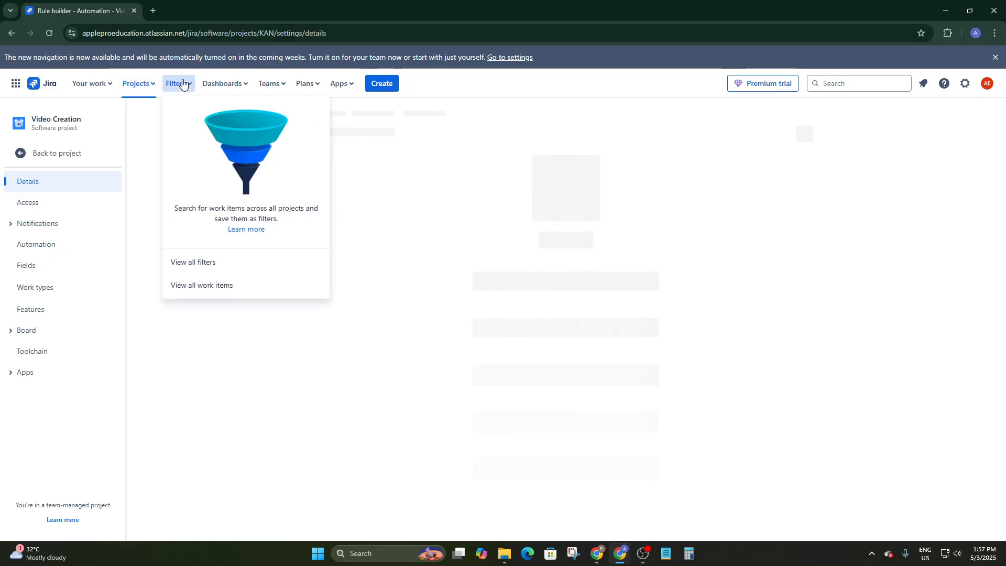
click(230, 87)
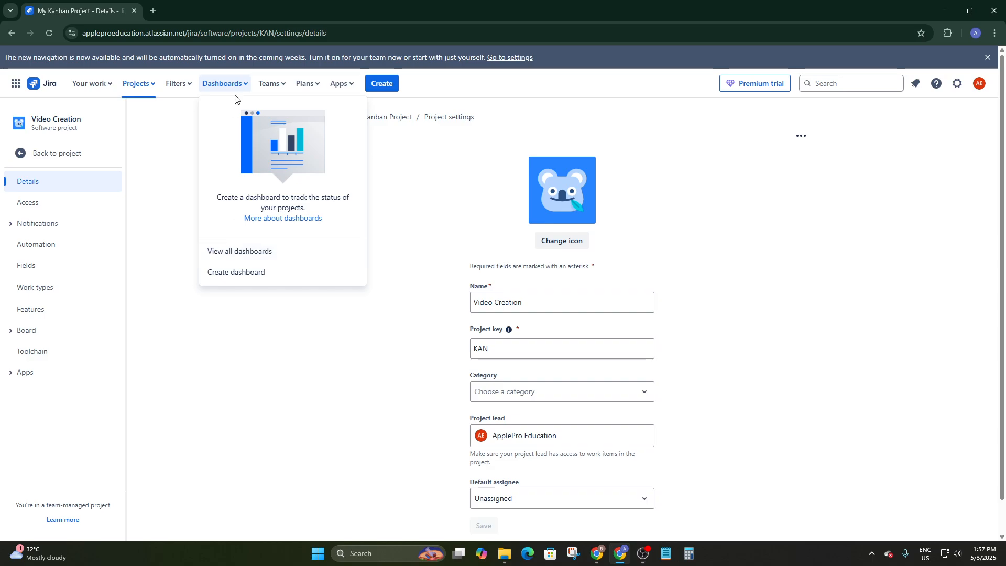
click(273, 90)
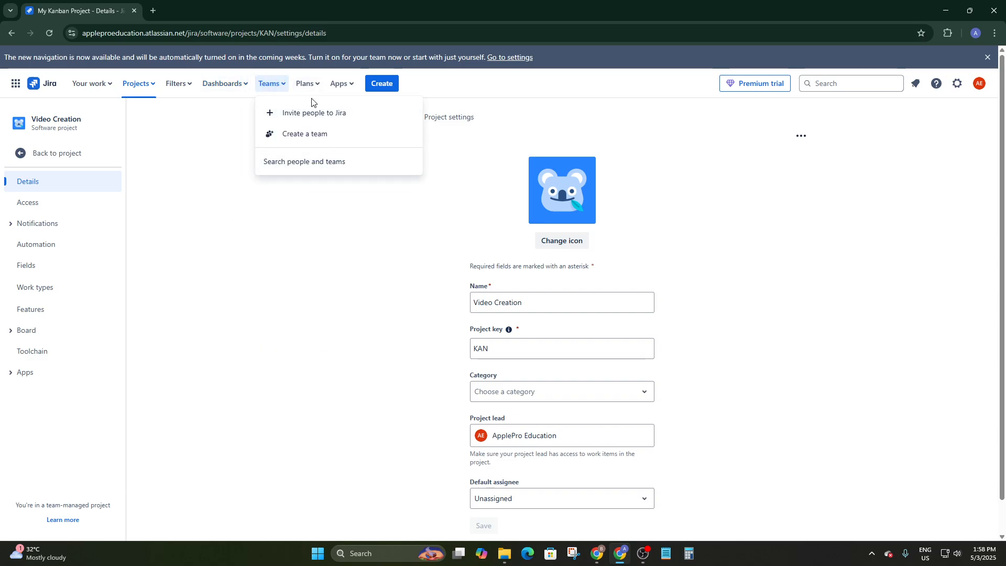
click(308, 87)
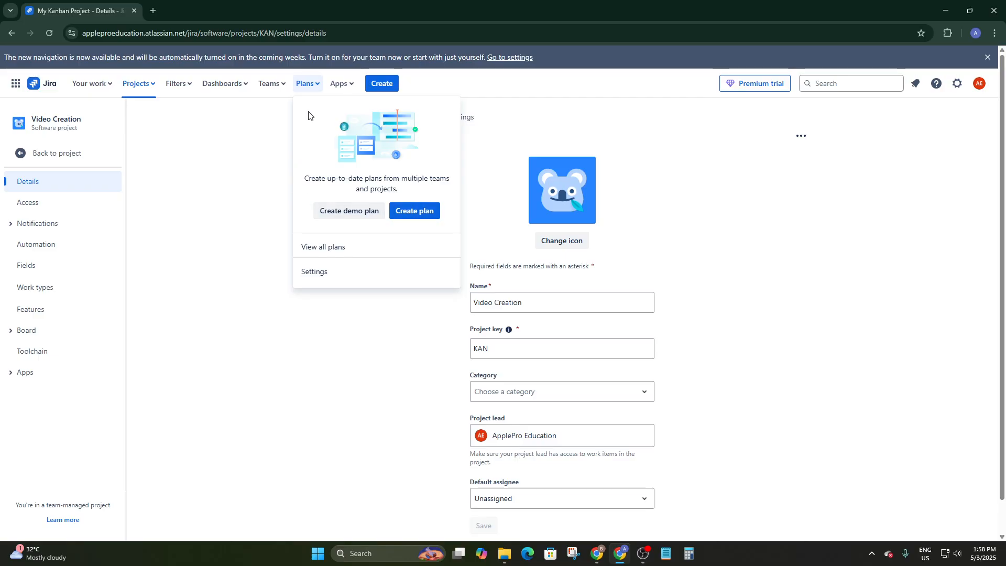
click(338, 87)
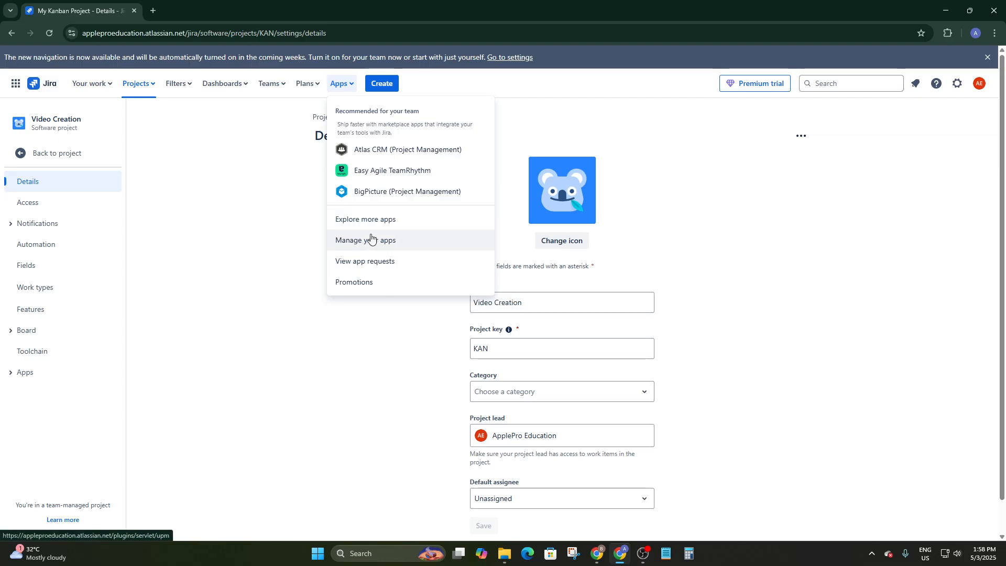
click(264, 223)
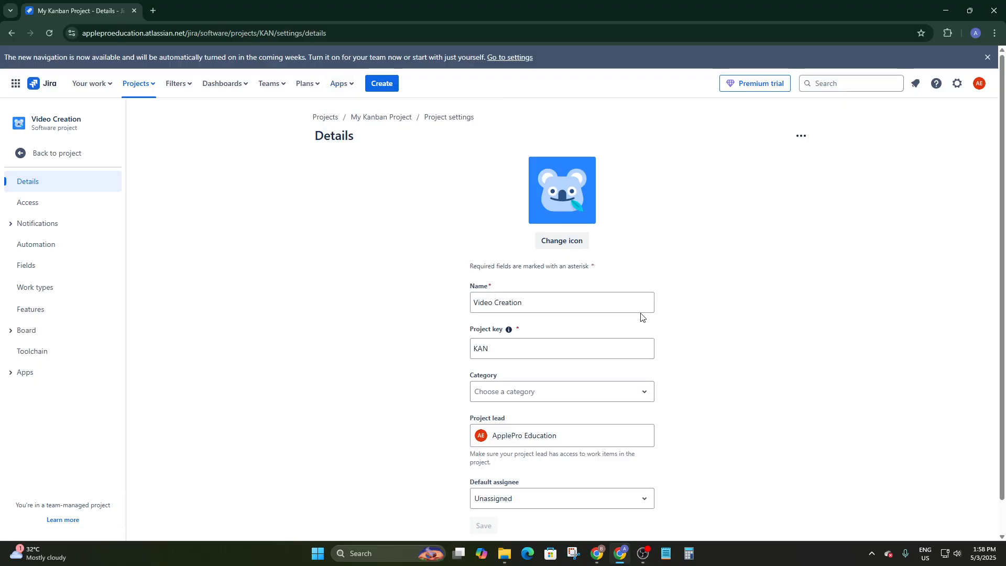
scroll(606, 304, down, 1)
scroll(535, 306, up, 1)
scroll(536, 310, down, 1)
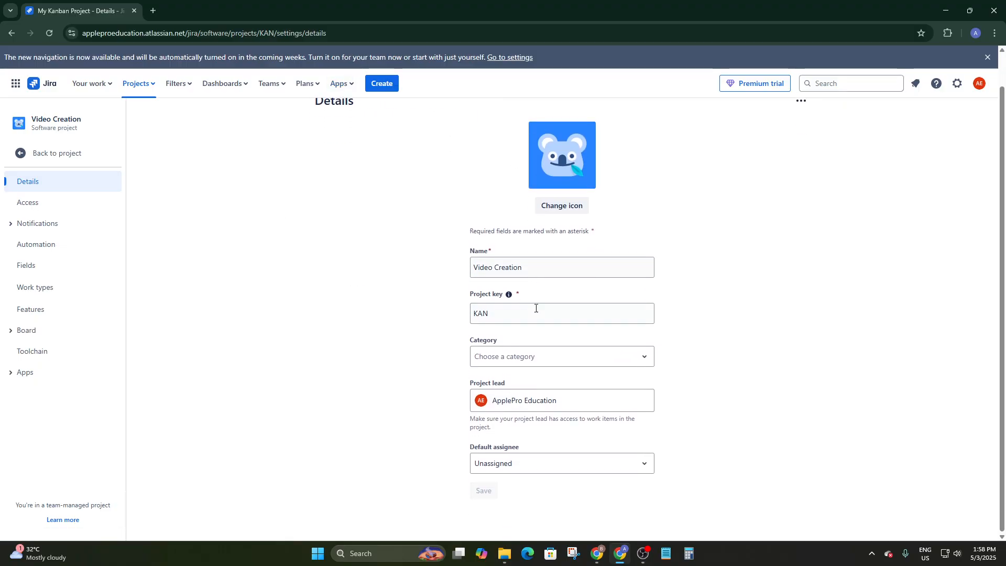
scroll(498, 419, up, 1)
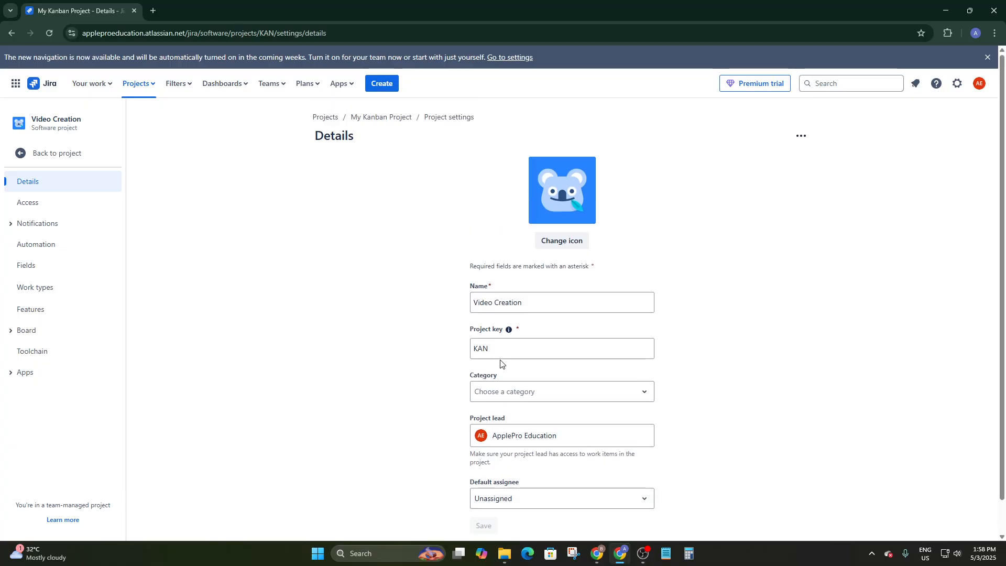
- Return to the Kanban board and move "Get Your KWs" to In Review and "Collect assets" to In Progress
click(381, 122)
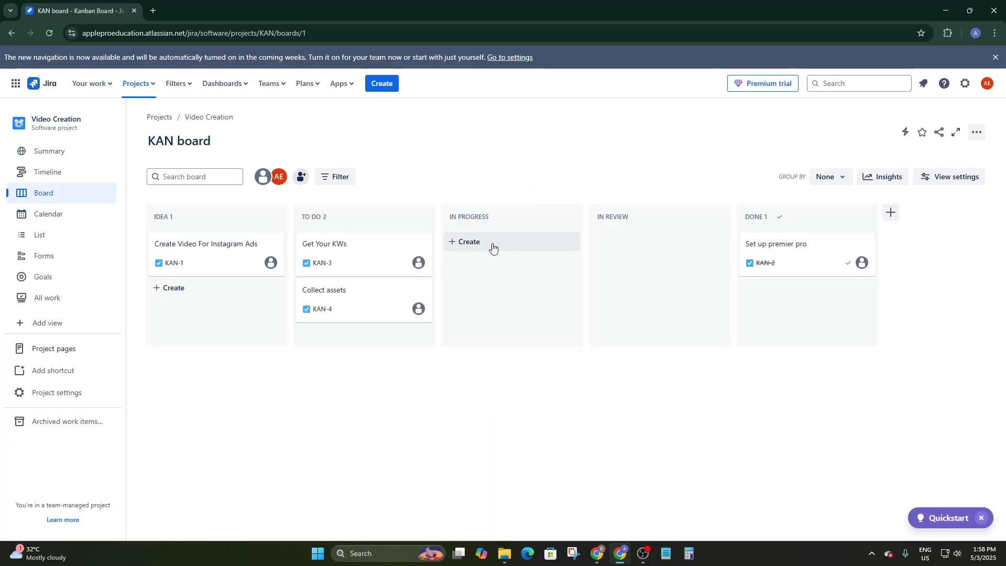
drag(352, 240, 476, 233)
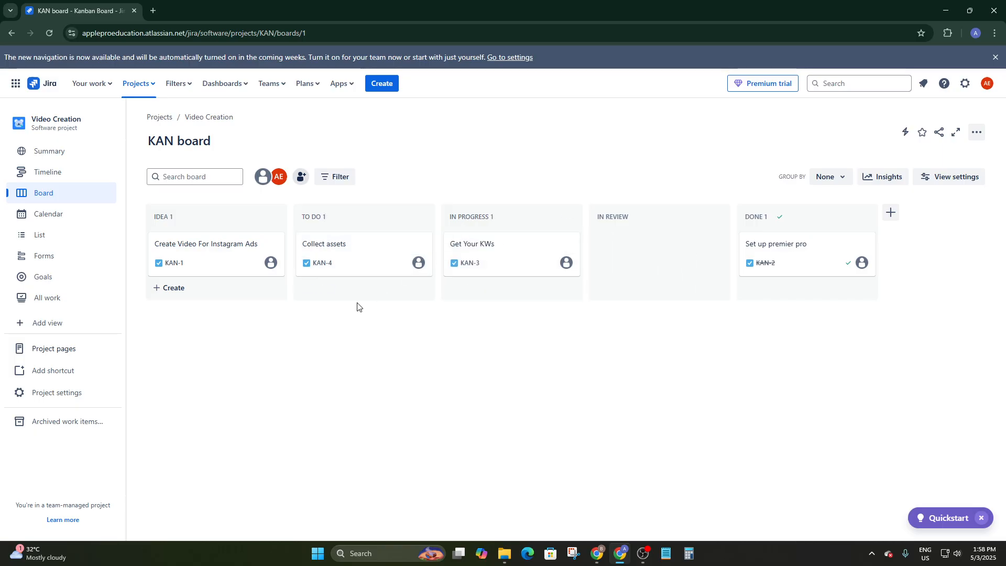
drag(529, 262, 588, 262)
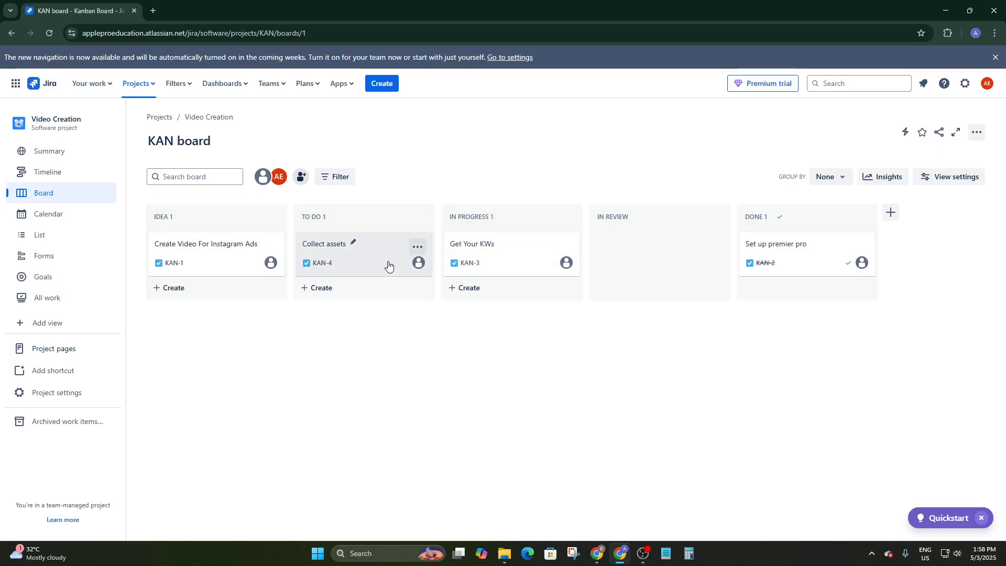
drag(511, 260, 602, 236)
drag(368, 256, 480, 254)
- Create a task named "Post a video" in the To Do column
click(328, 241)
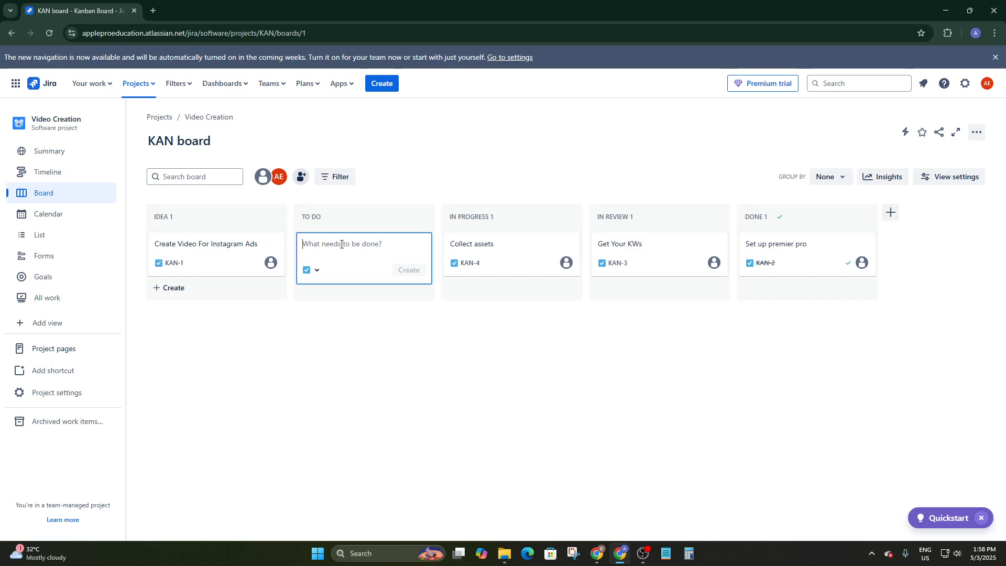
text(Post a video)
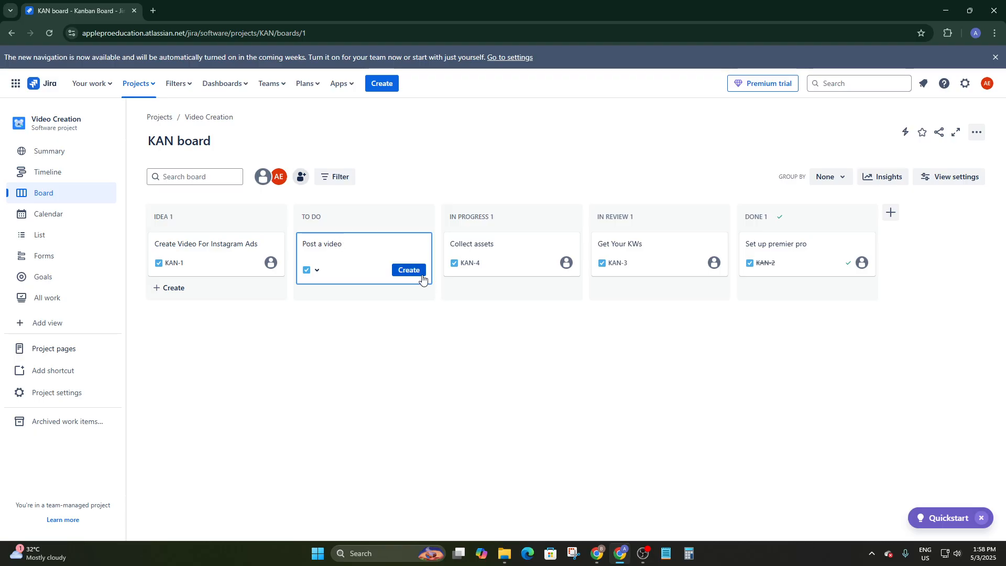
click(422, 275)
click(487, 475)
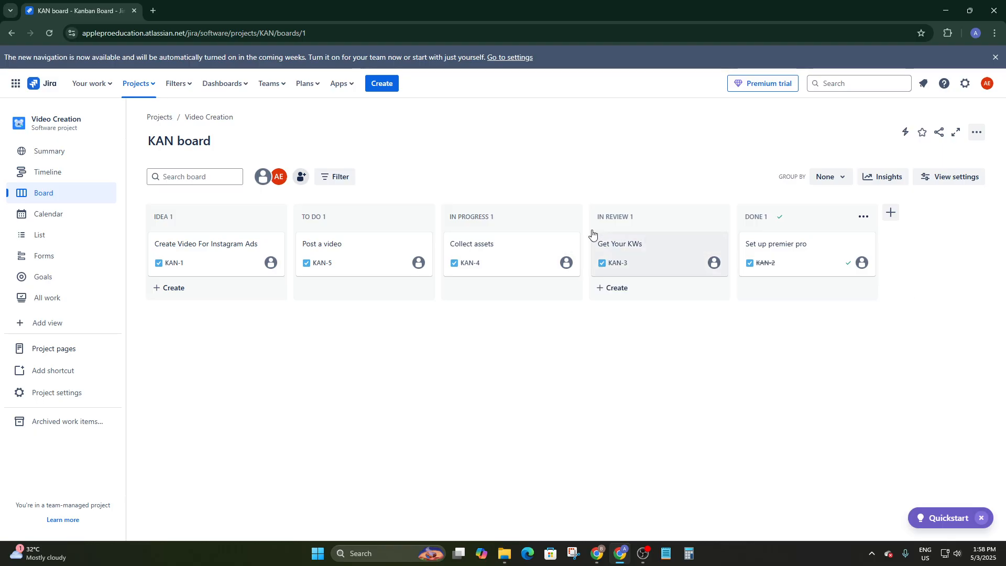
- Examine the project Summary, including status overview, recent activity, priority breakdown, types of work and team workload
click(51, 153)
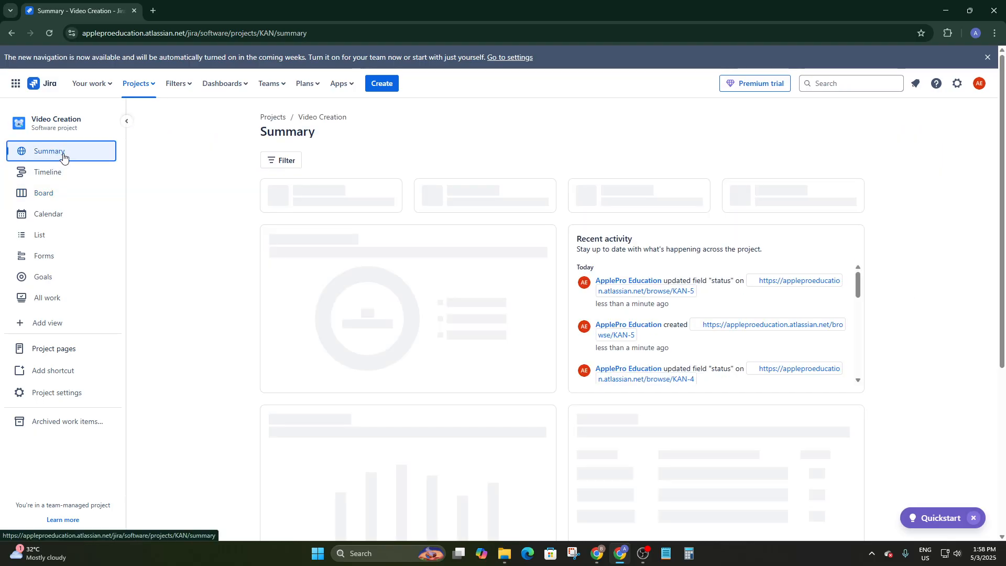
scroll(417, 173, down, 1)
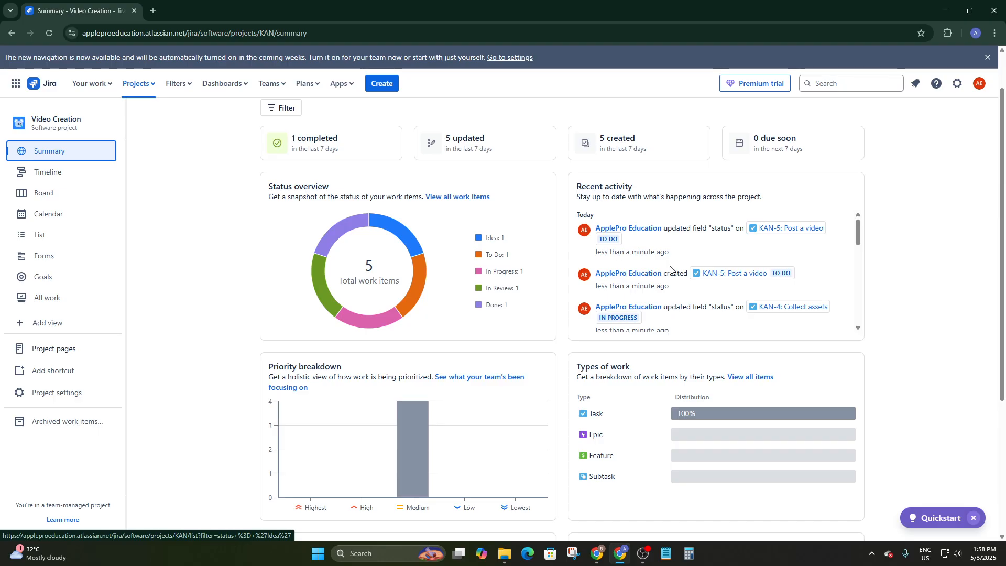
scroll(573, 280, down, 3)
scroll(560, 413, down, 1)
scroll(559, 413, down, 3)
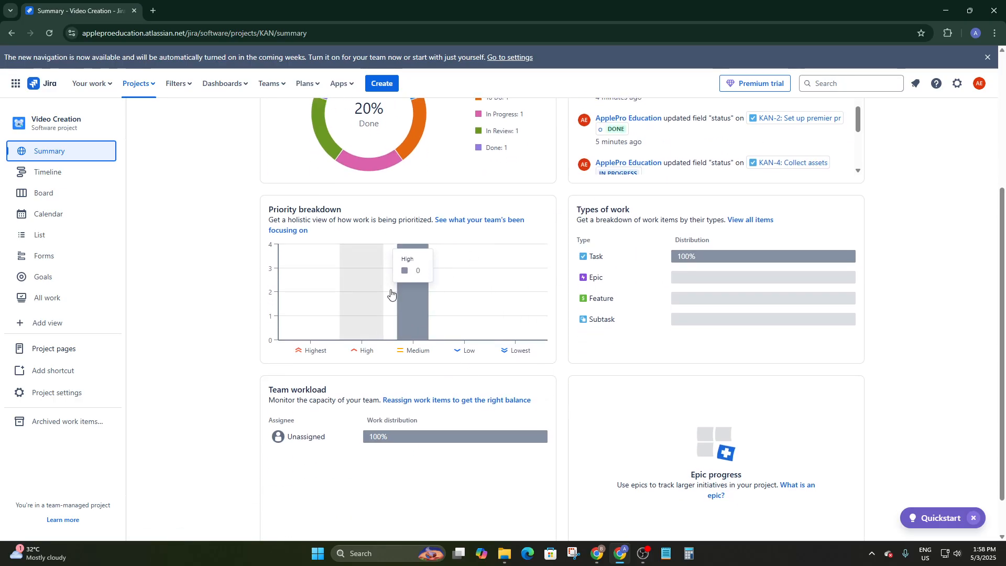
scroll(588, 286, down, 2)
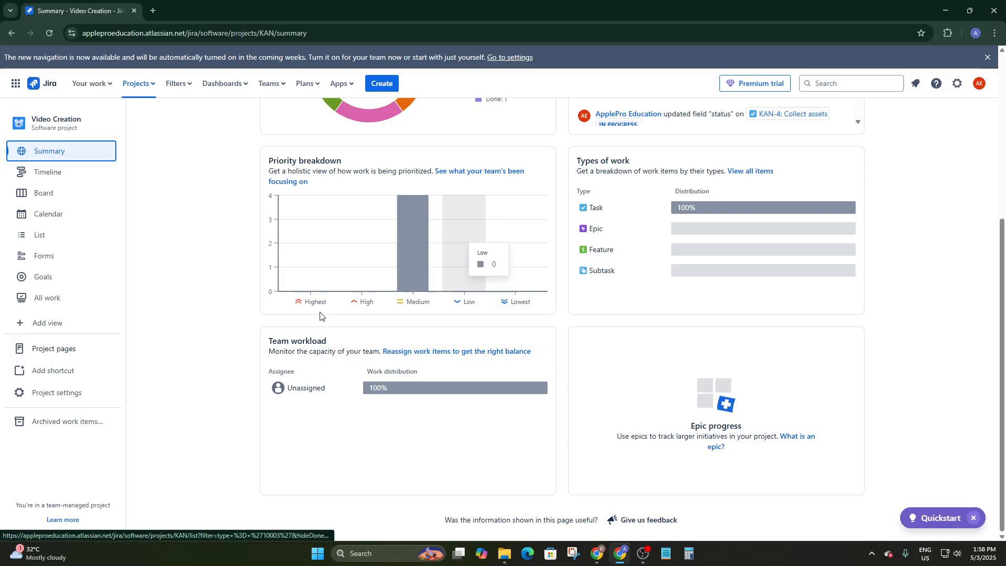
scroll(617, 349, up, 2)
scroll(616, 348, up, 4)
scroll(644, 377, down, 5)
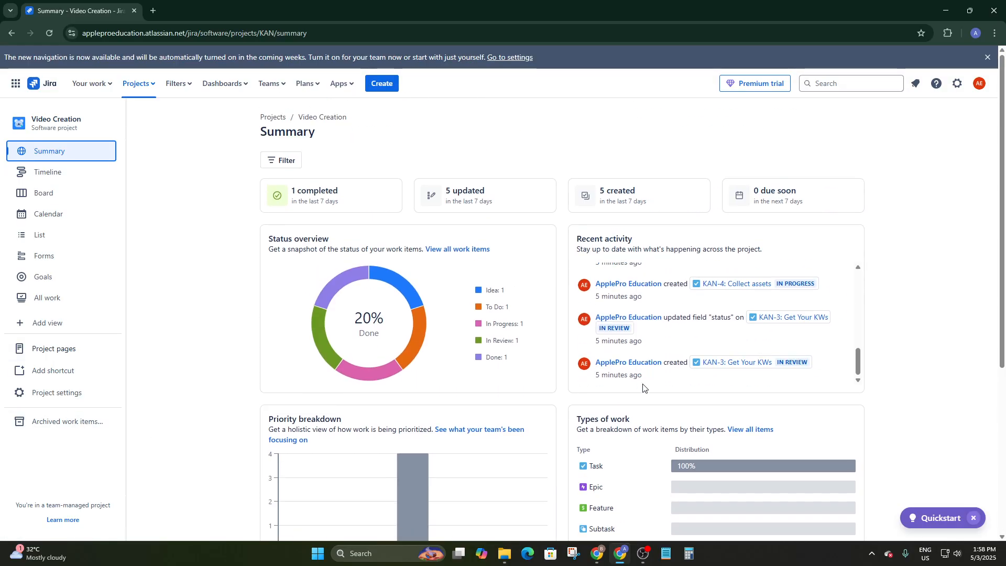
scroll(651, 360, up, 3)
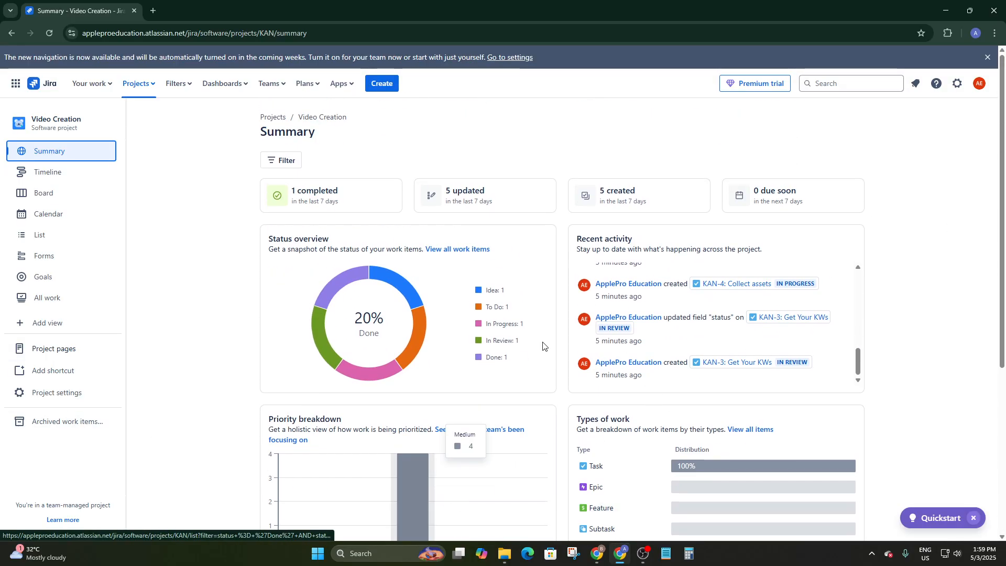
scroll(542, 377, down, 1)
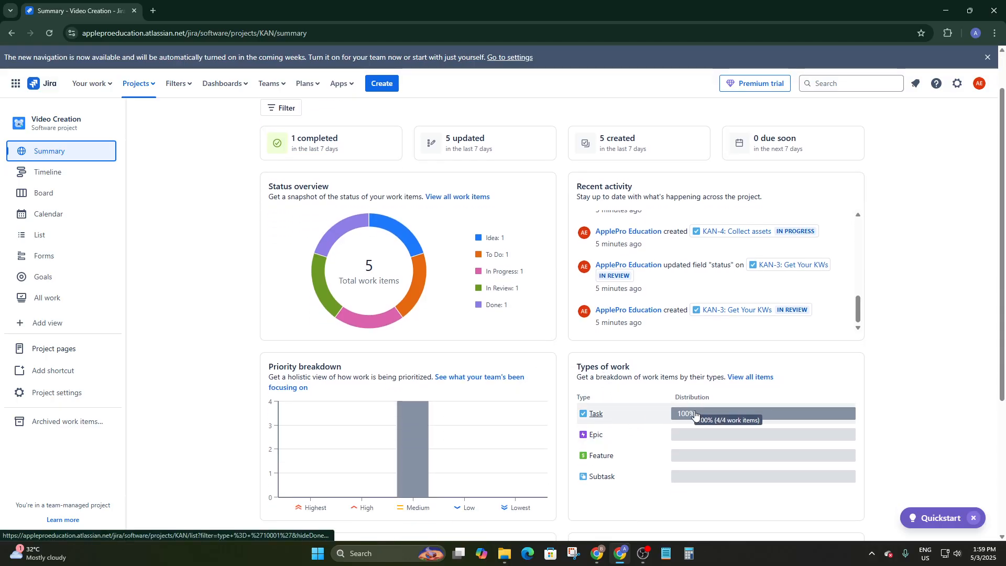
scroll(696, 415, up, 1)
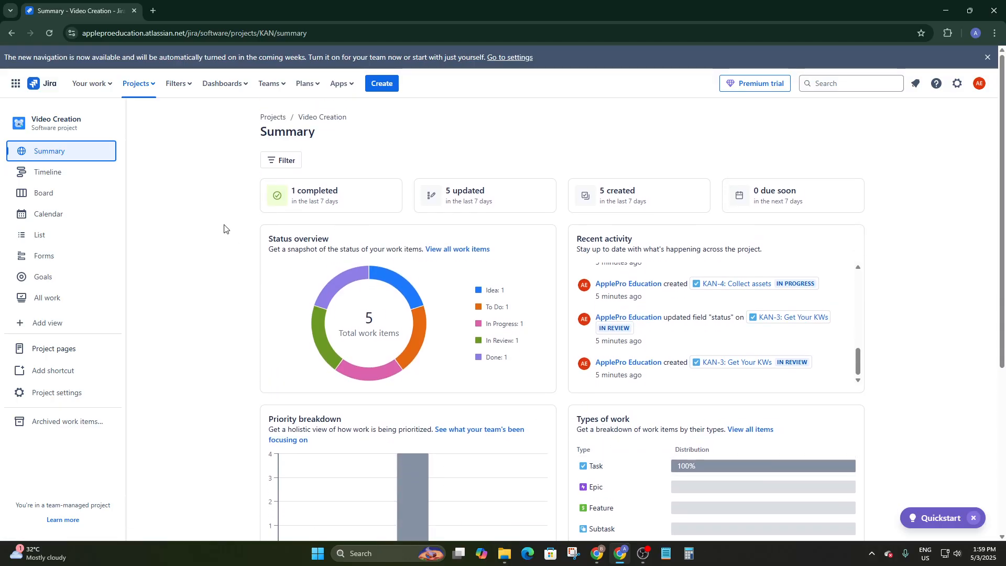
- Look over the project's Timeline and Board, and the Calendar's Type, Status, Assignee and additional filter options
click(63, 172)
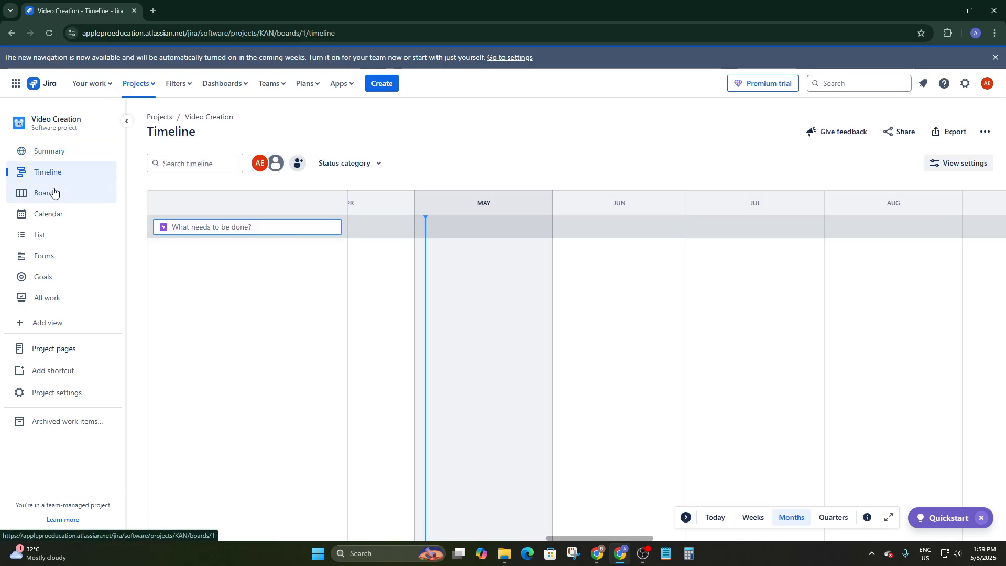
click(54, 196)
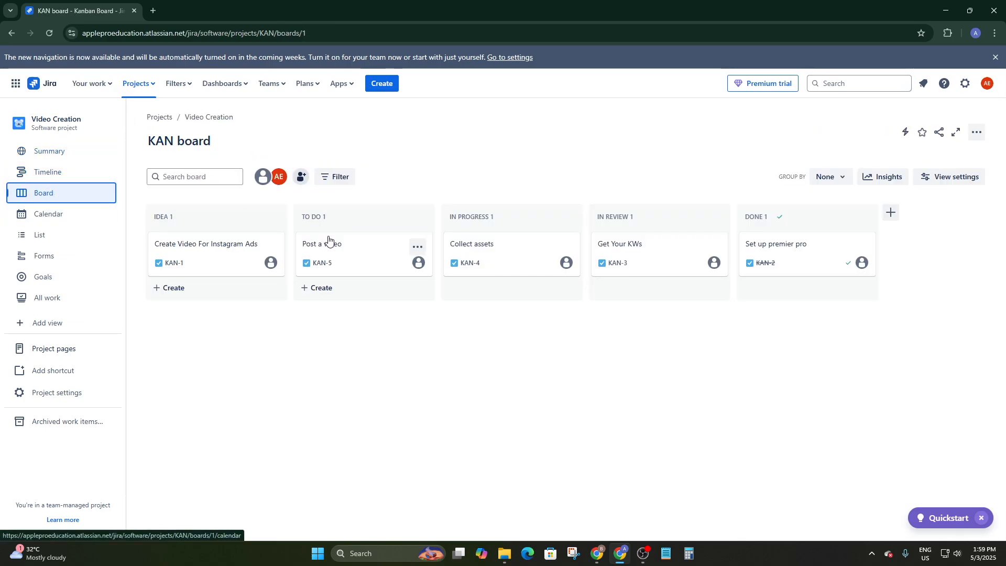
click(81, 219)
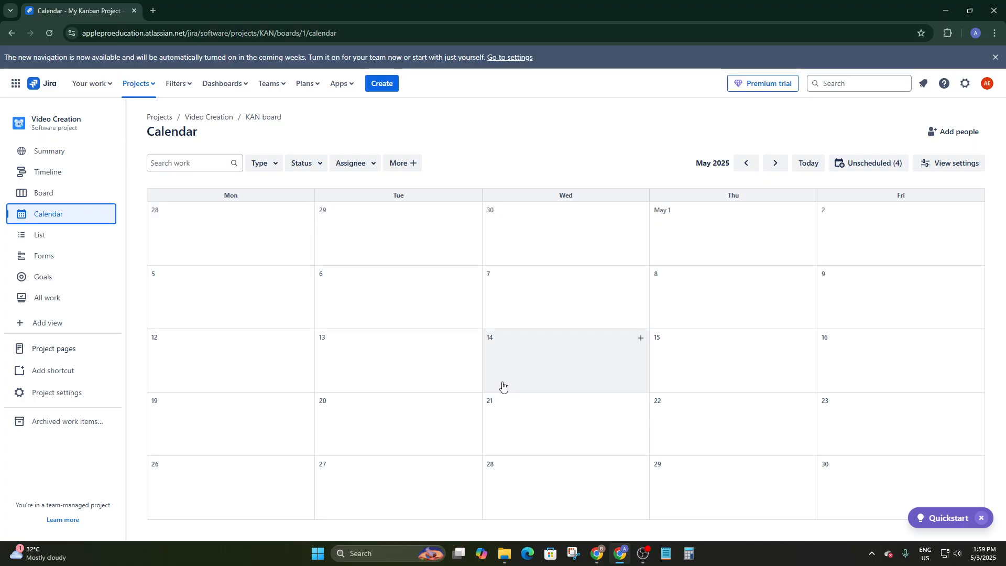
click(279, 164)
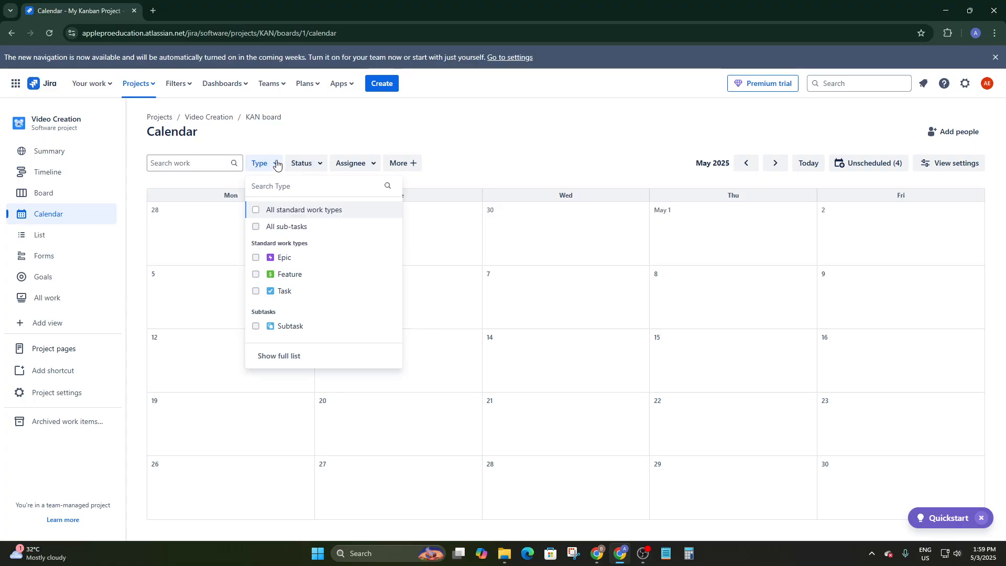
click(307, 165)
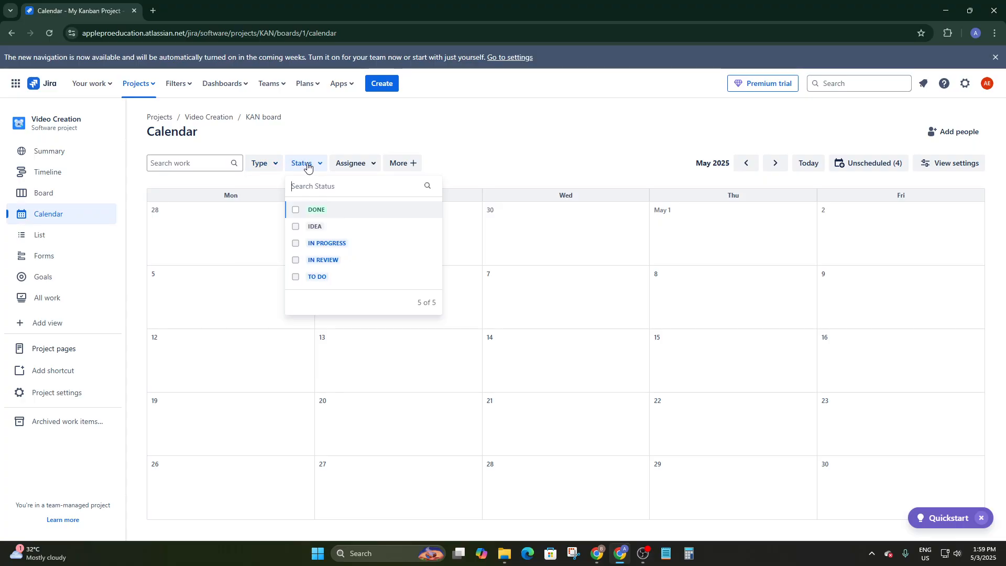
click(366, 167)
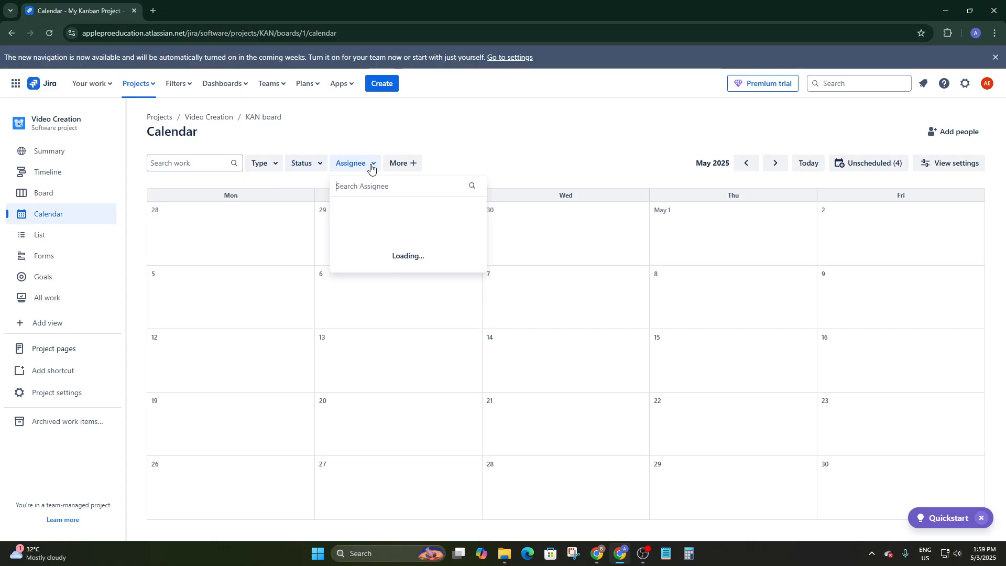
click(413, 163)
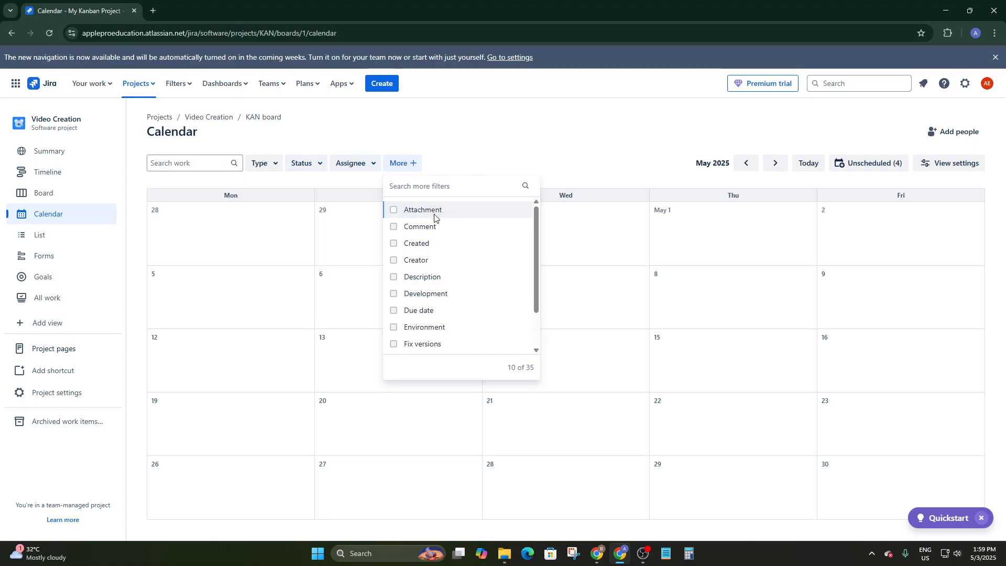
scroll(448, 301, down, 1)
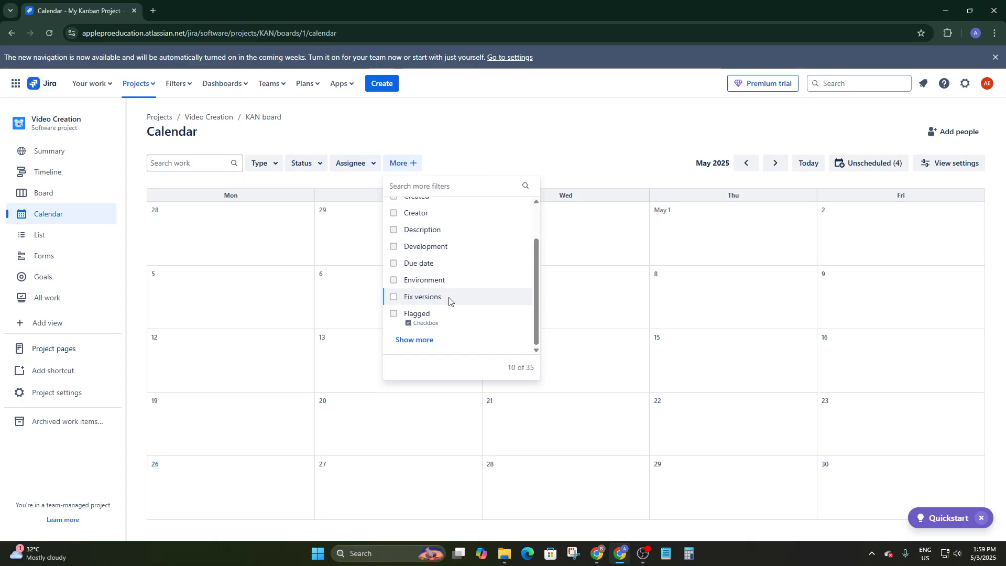
click(595, 131)
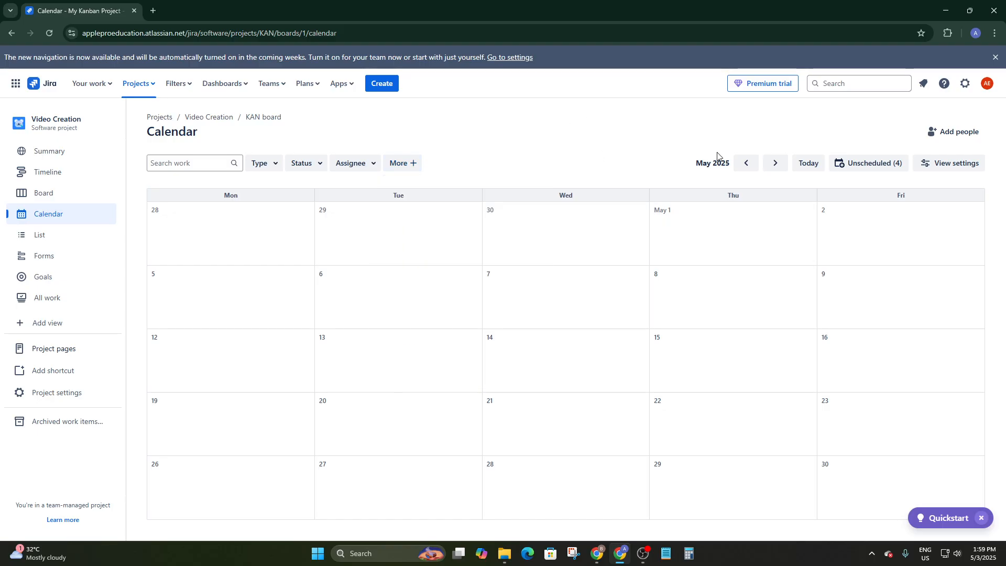
- Browse the Calendar between May and June 2025 and review its view settings
click(776, 163)
click(746, 163)
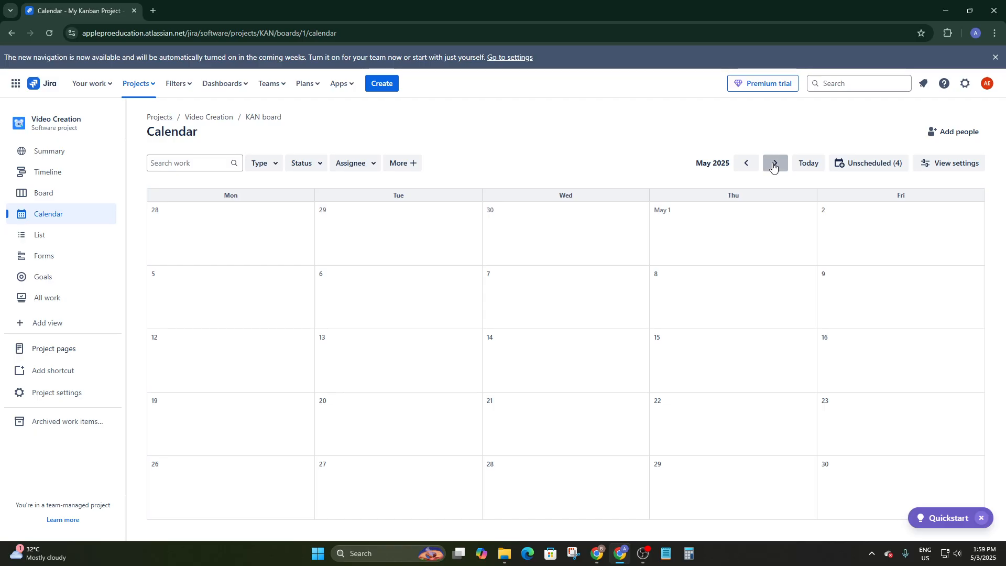
click(773, 166)
click(745, 166)
click(777, 166)
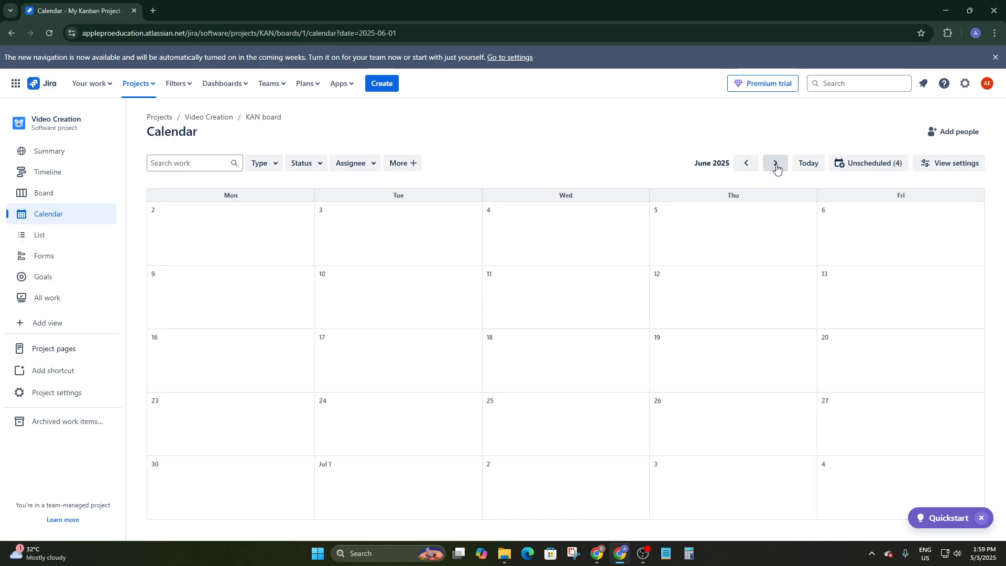
click(747, 165)
click(805, 165)
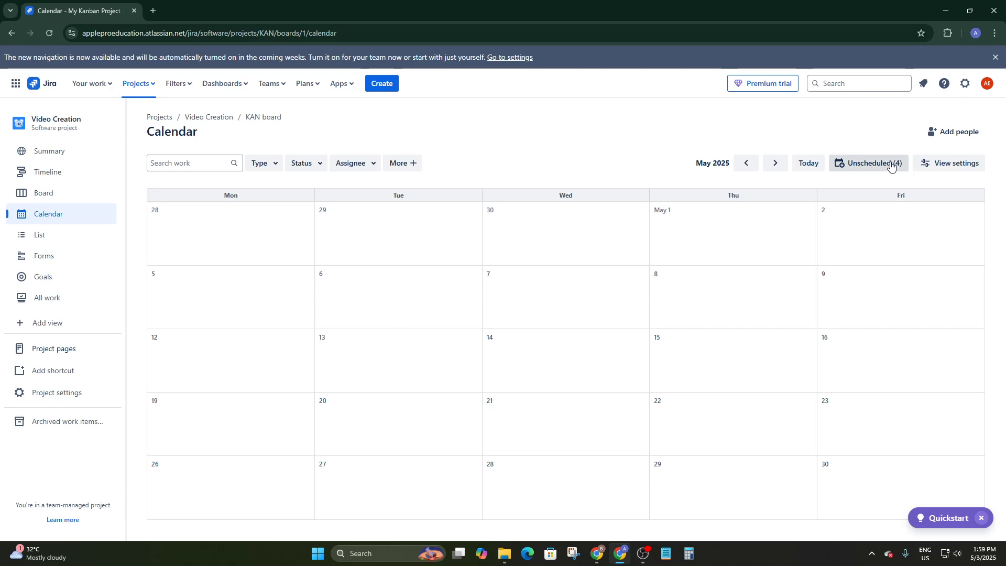
click(927, 167)
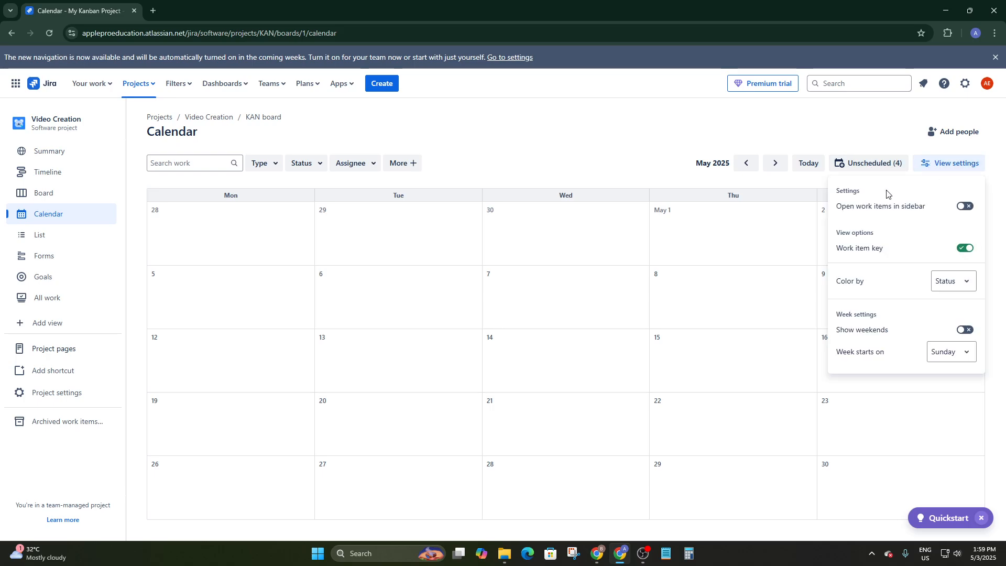
click(596, 137)
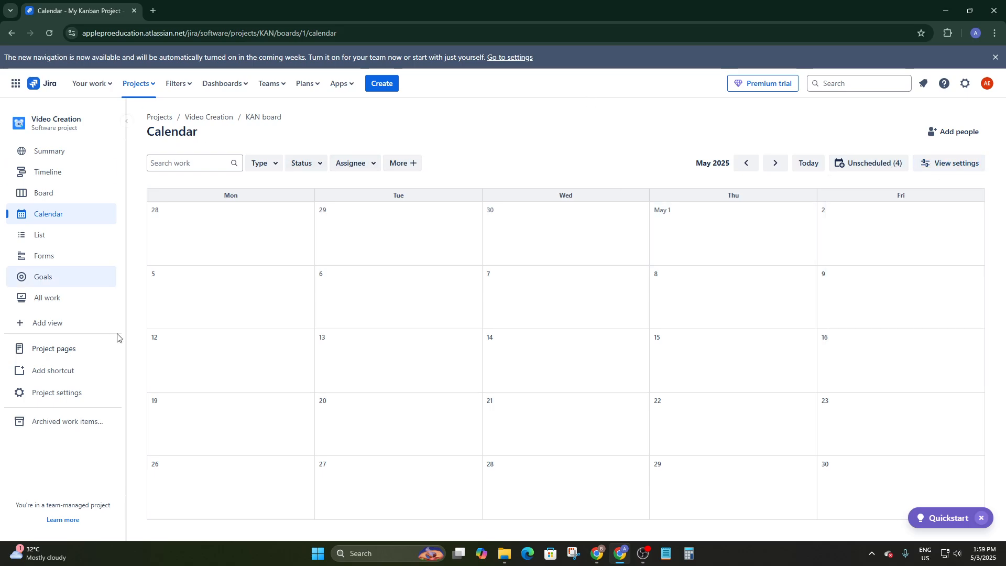
- Examine the project's List view across all its columns, through to Reporter
click(93, 233)
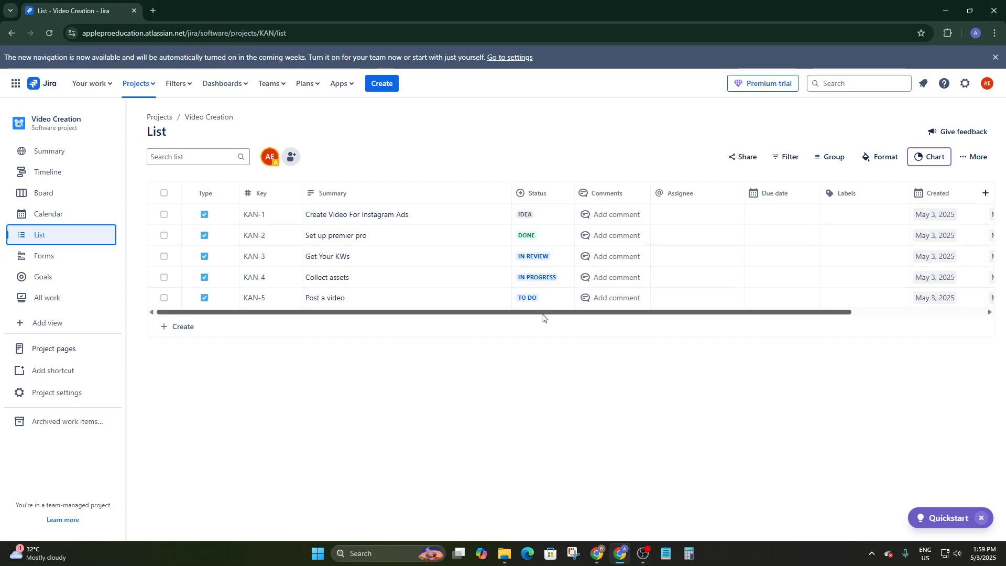
drag(544, 313, 649, 313)
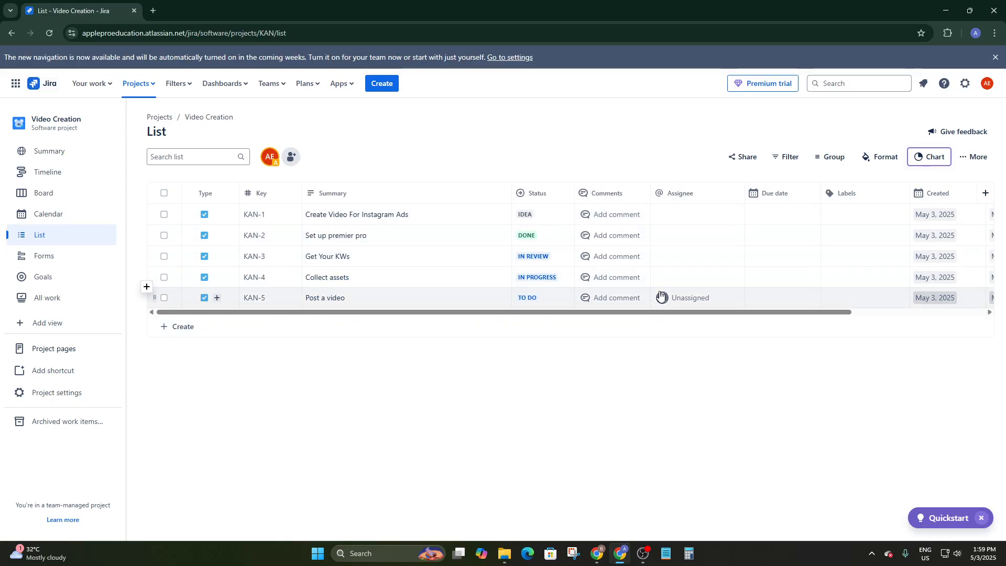
drag(651, 317, 841, 323)
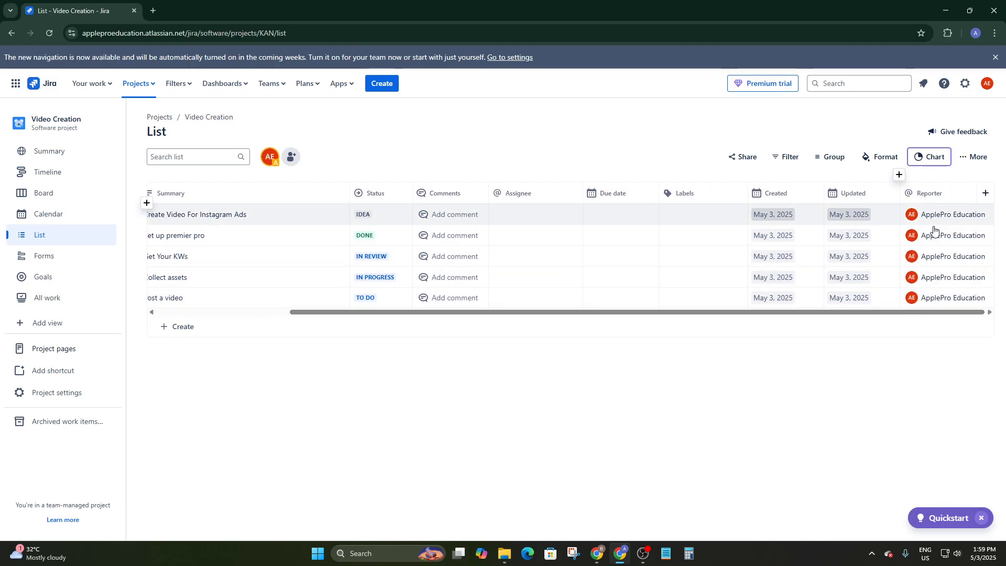
drag(601, 314, 361, 313)
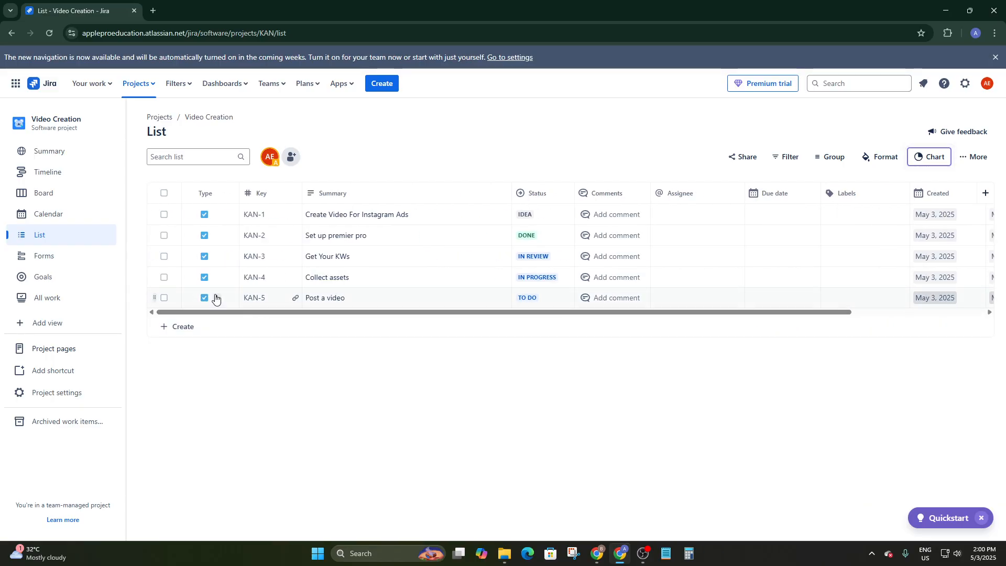
- View the project's Forms, Goals and All work pages
click(43, 263)
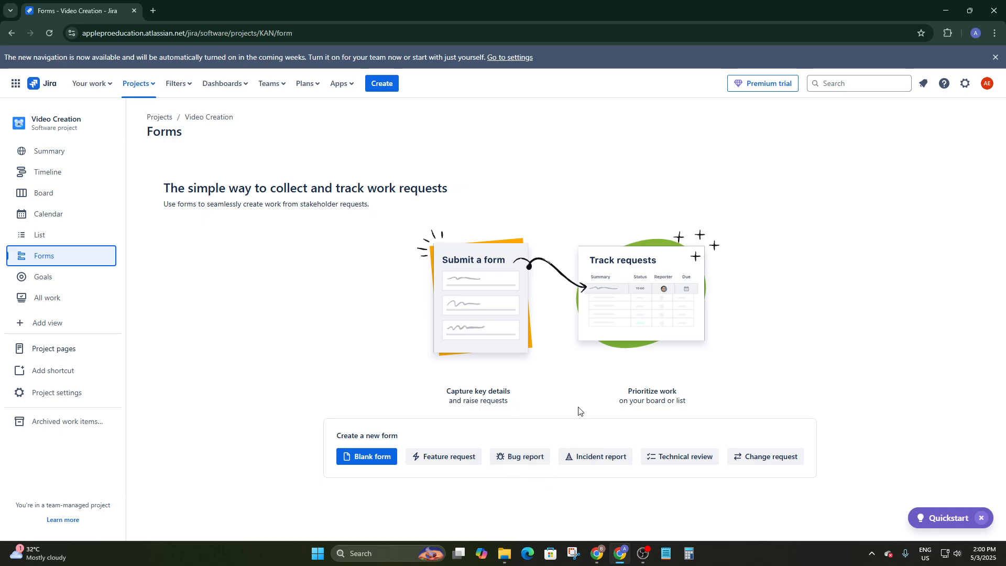
click(45, 278)
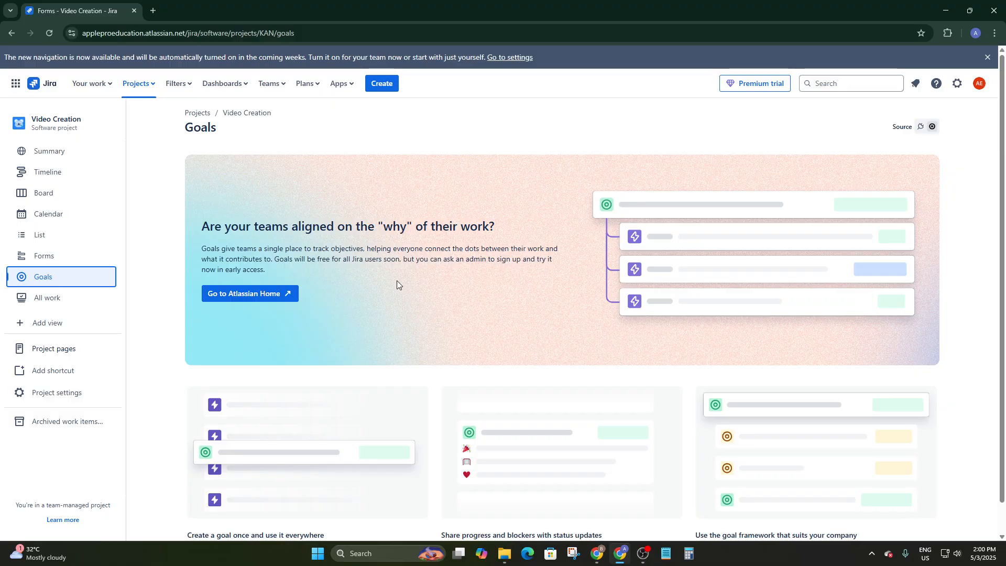
click(41, 300)
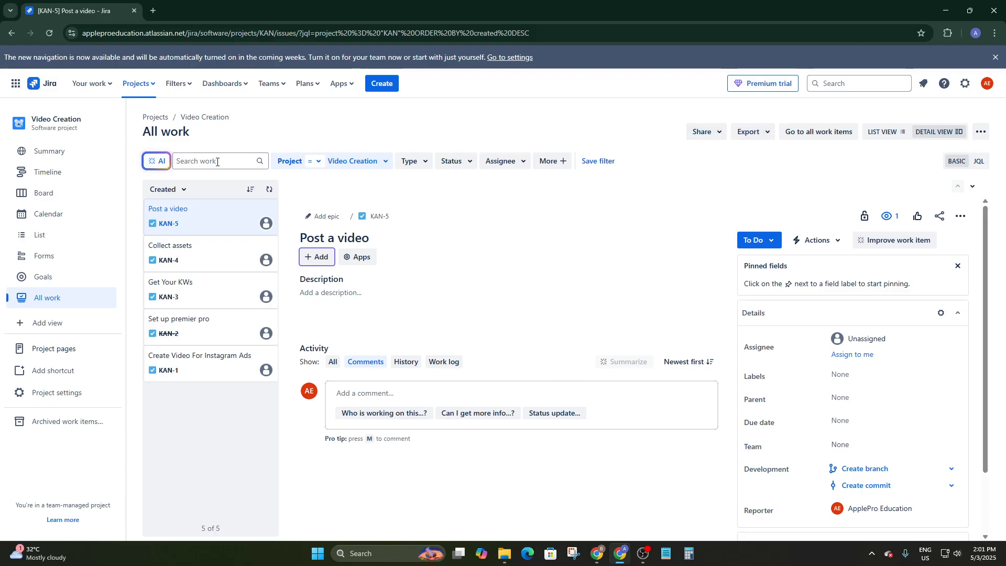
- Enable the Reports feature in the project's Features settings and return to the project
click(63, 323)
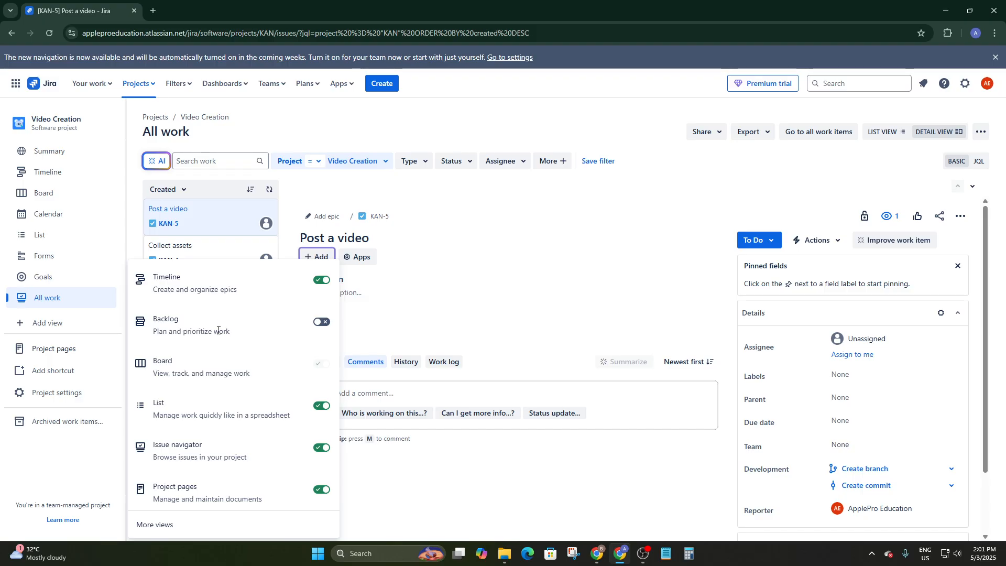
click(160, 525)
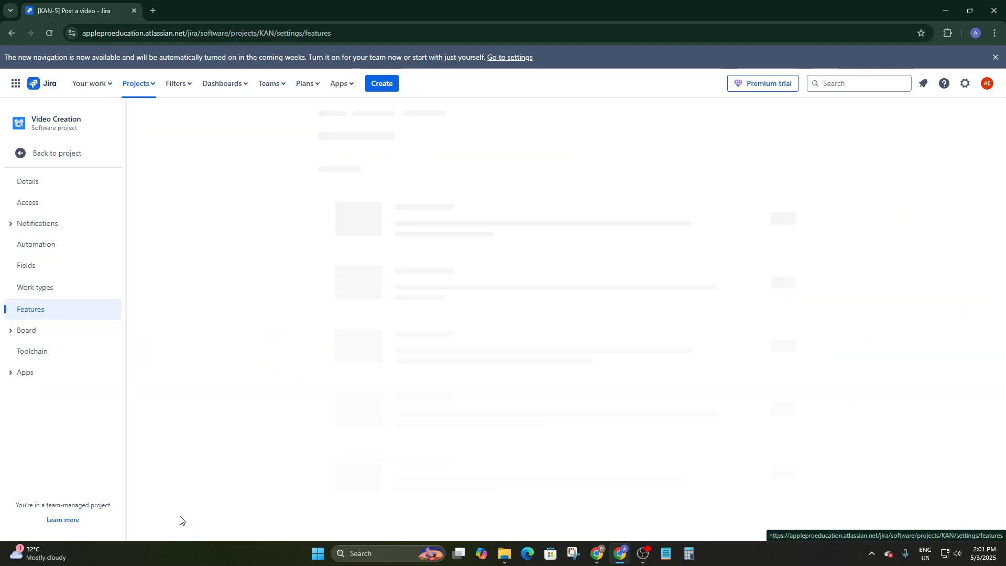
scroll(443, 209, down, 4)
scroll(449, 269, up, 4)
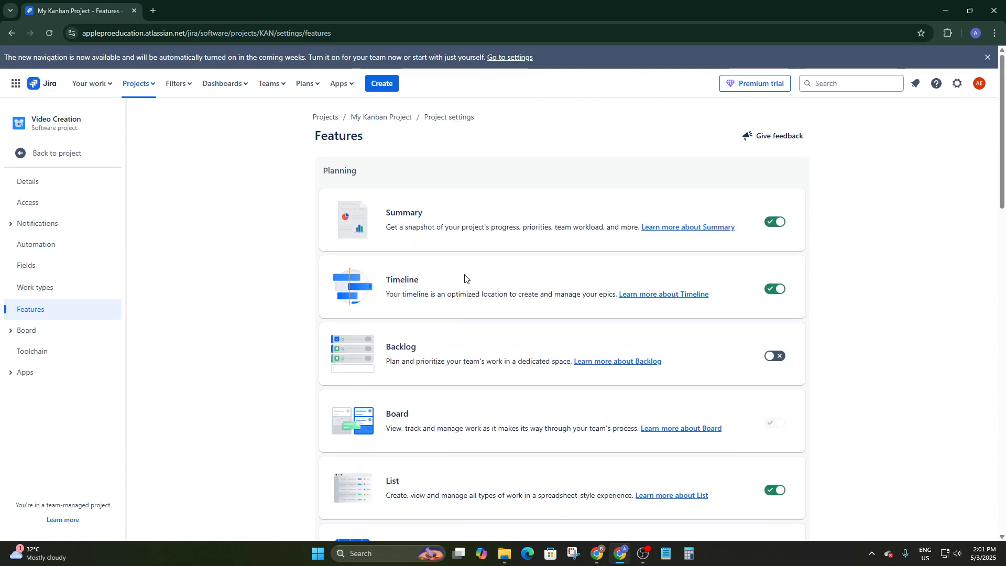
scroll(575, 217, down, 3)
scroll(564, 196, down, 4)
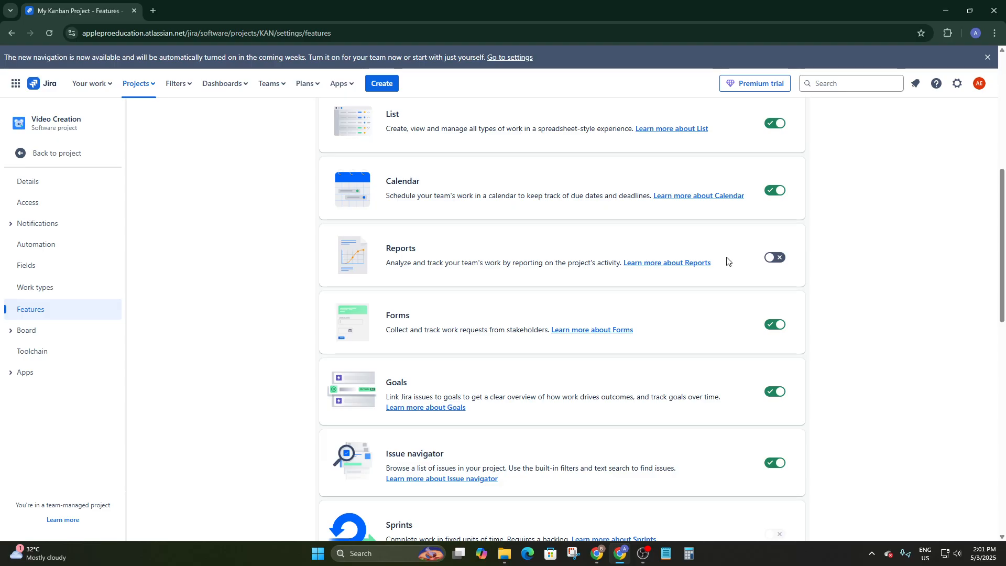
click(775, 257)
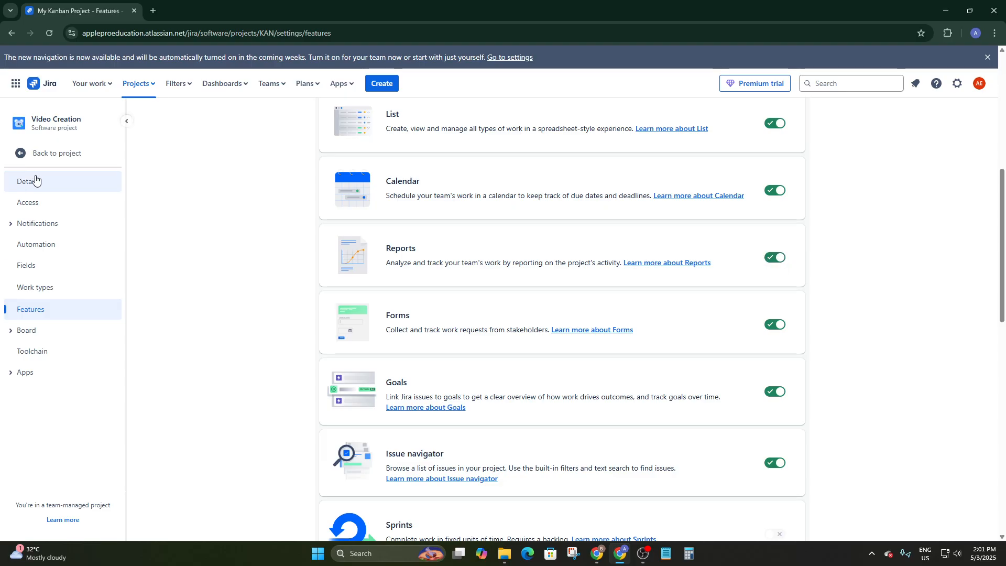
click(34, 153)
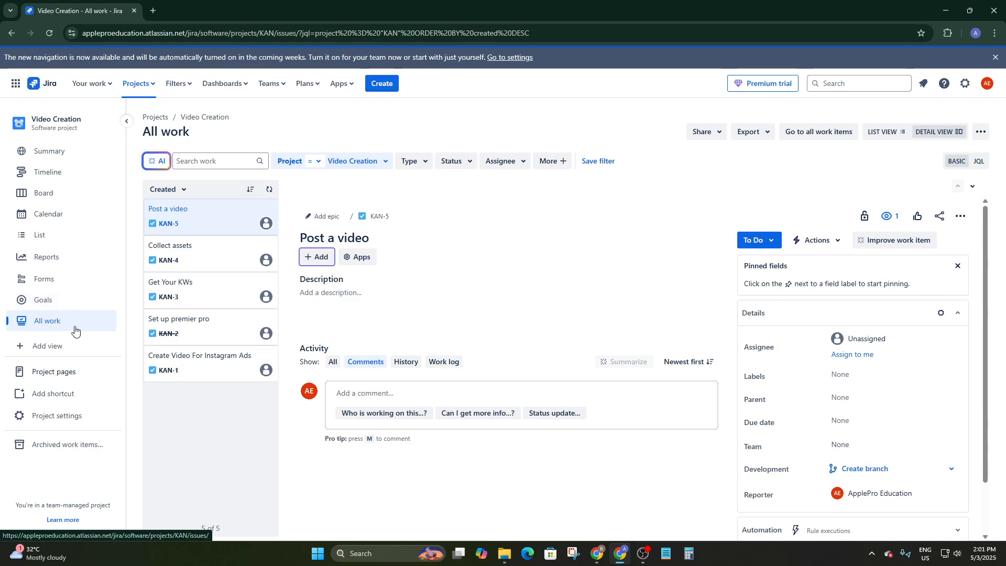
- View the project's Reports overview and its Details settings
click(48, 258)
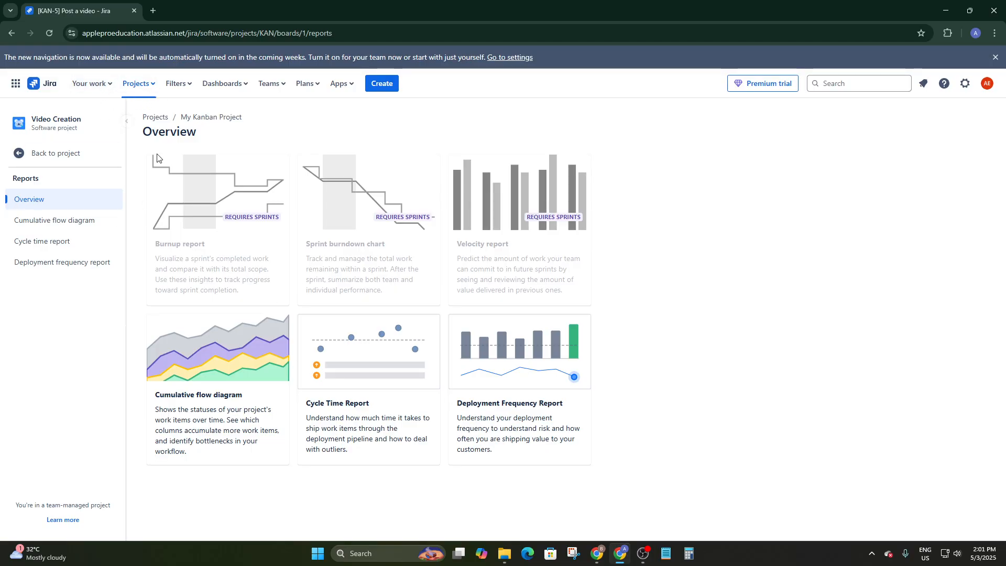
click(24, 153)
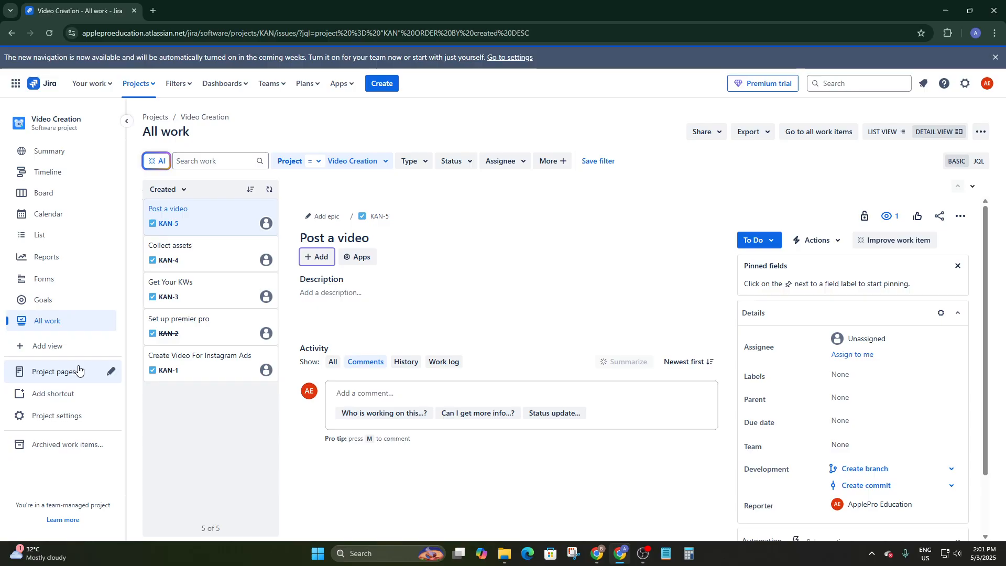
click(68, 416)
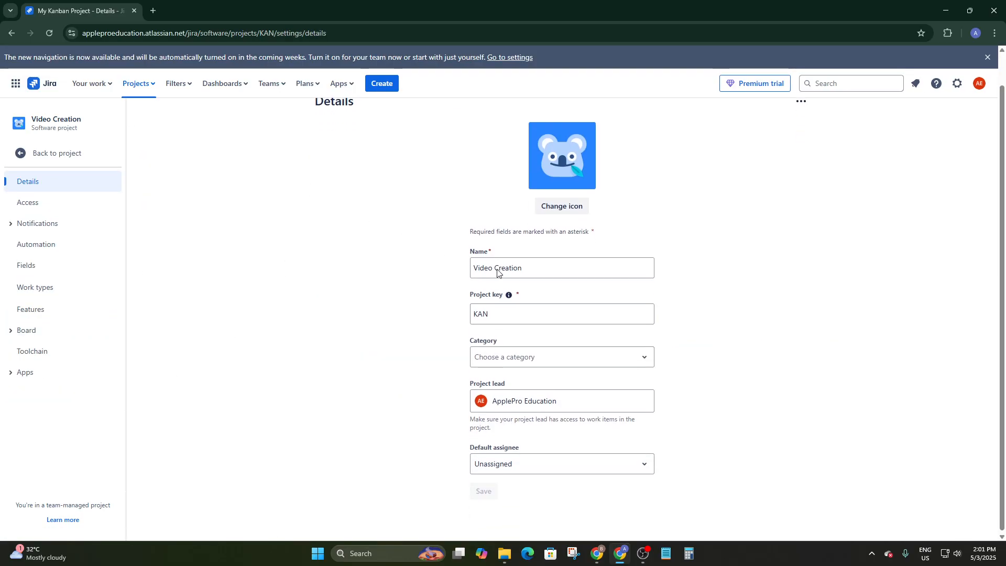
- Go to the Your work home page, and view the available Atlassian apps and the Premium trial information
click(45, 83)
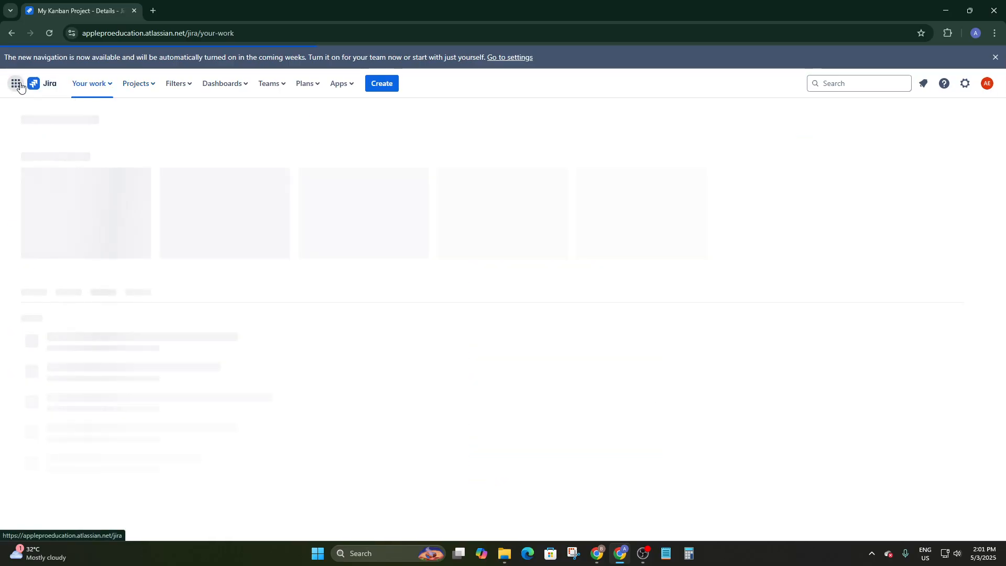
click(15, 84)
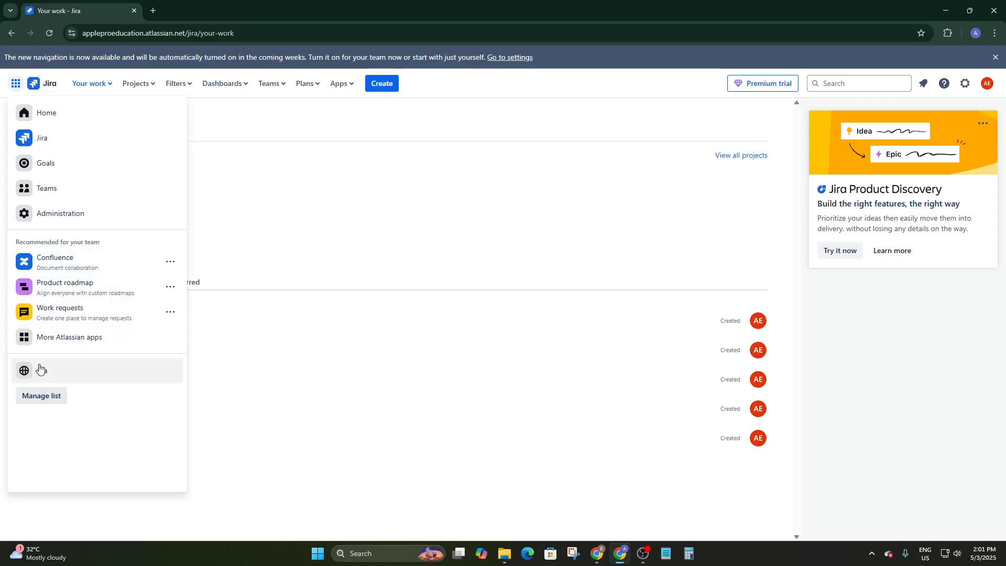
click(364, 194)
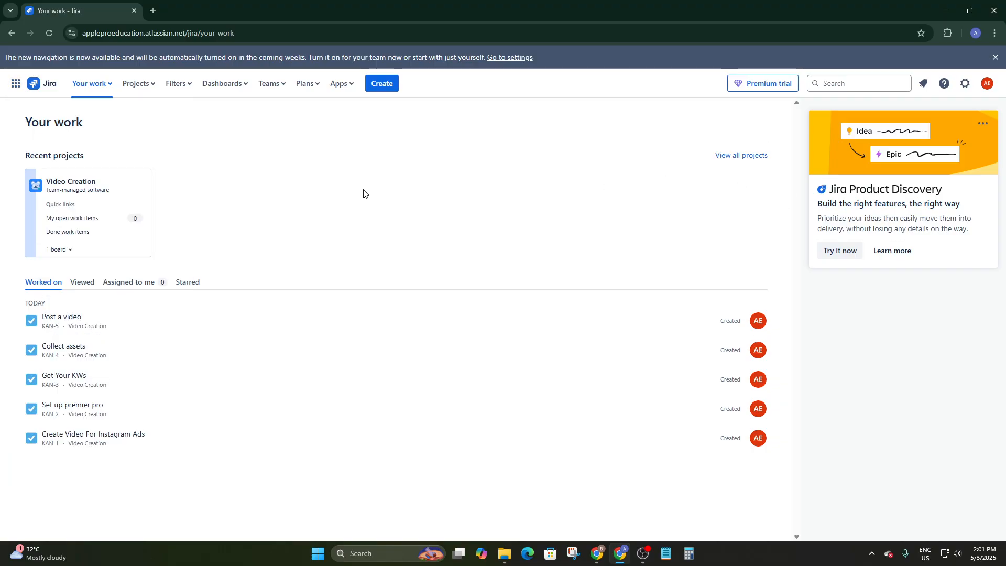
click(40, 86)
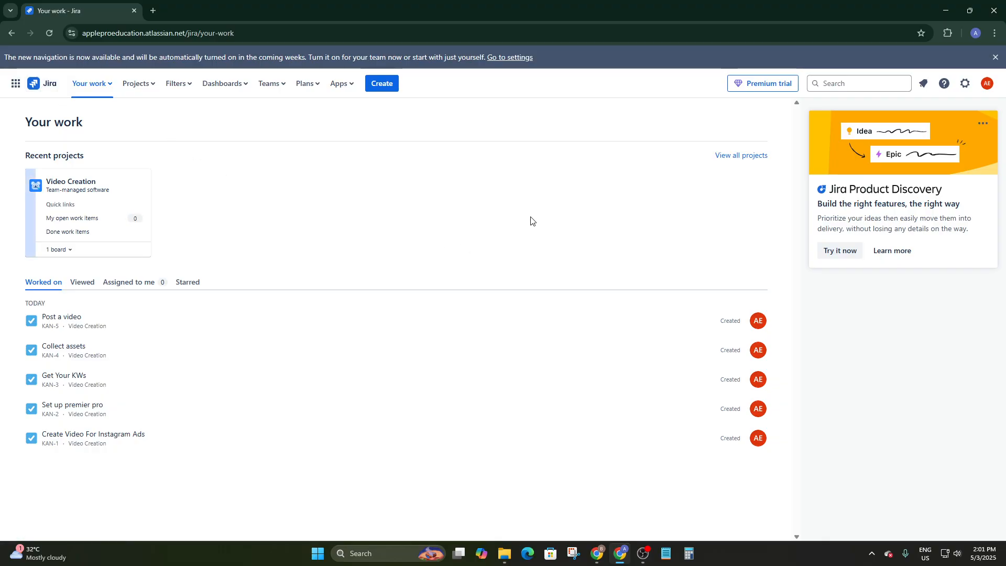
click(765, 84)
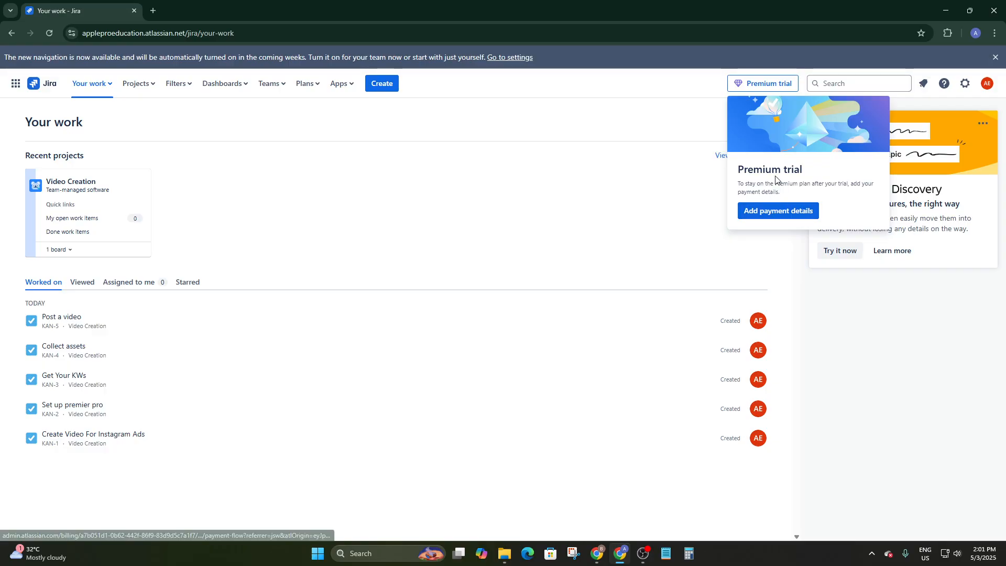
- View the new task creation form, dismiss its multitasking tip, and close it without creating a task
click(678, 131)
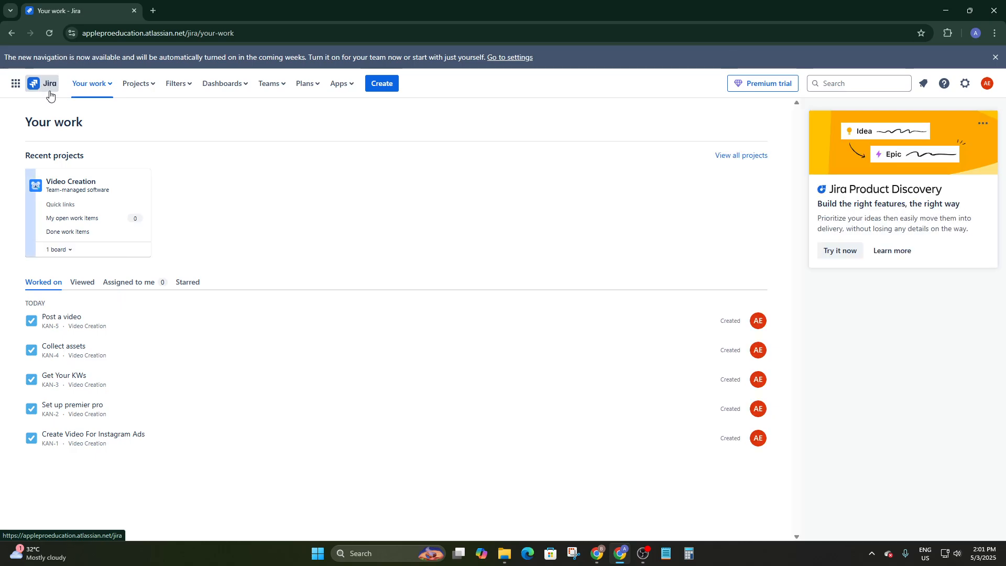
click(375, 89)
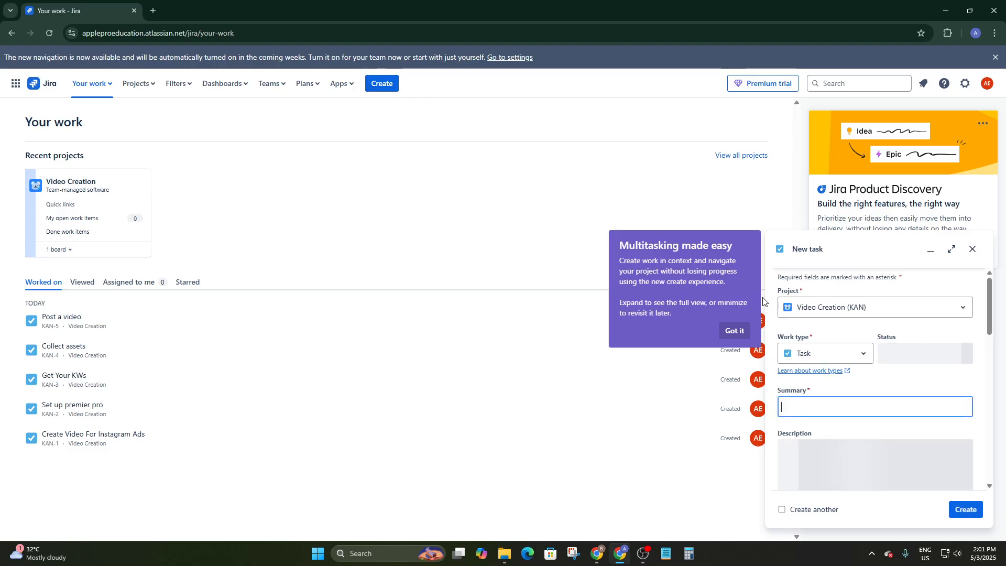
click(734, 332)
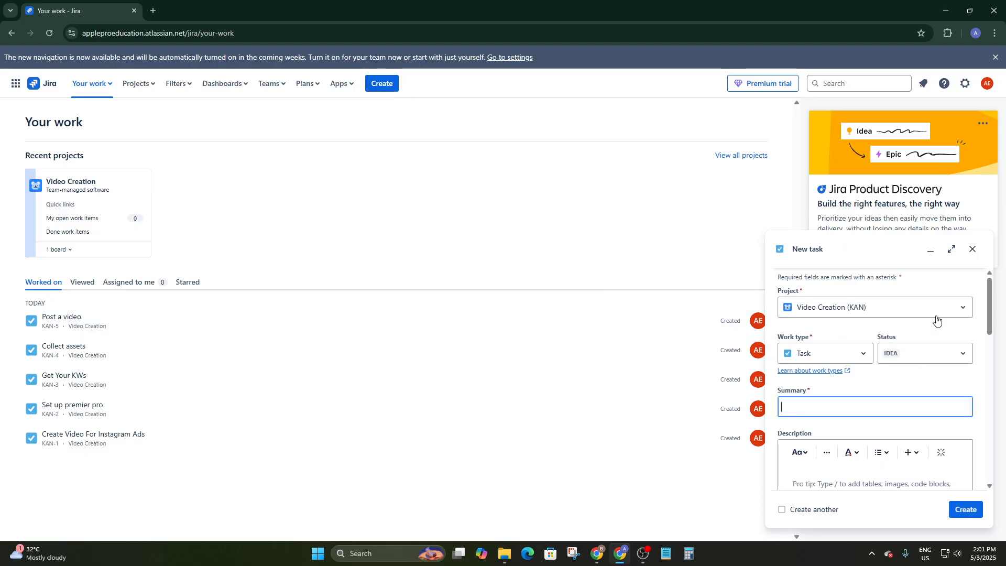
click(972, 250)
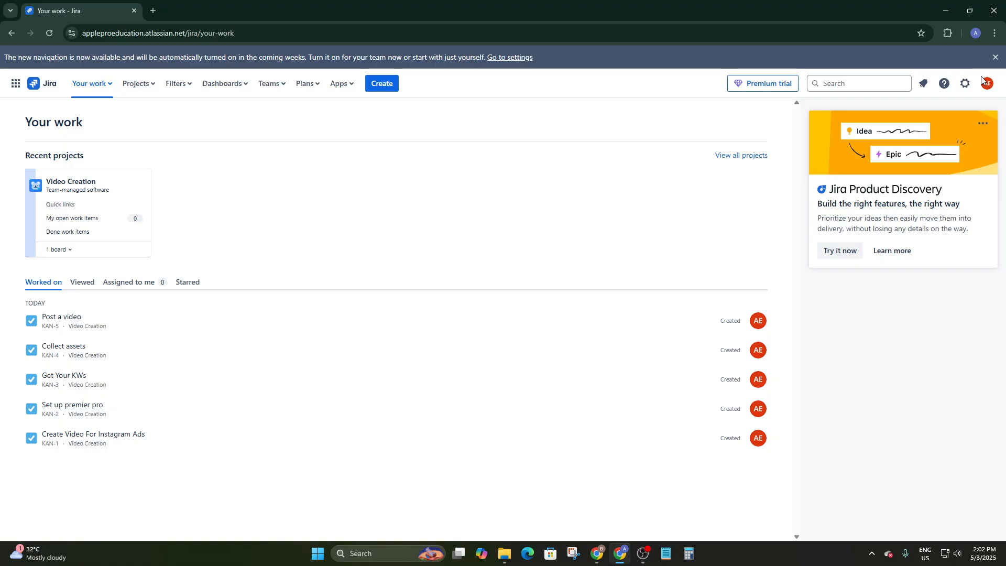
- View the Jira settings menu, and open the Post a video task from the recent work list
click(965, 85)
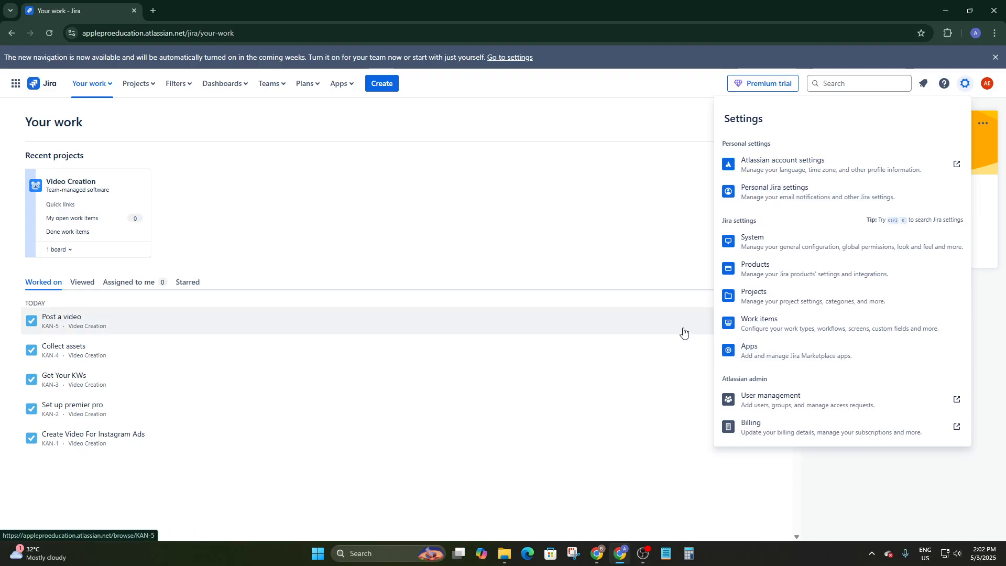
click(656, 323)
- Switch the Jira theme to Dark from the account options
click(987, 85)
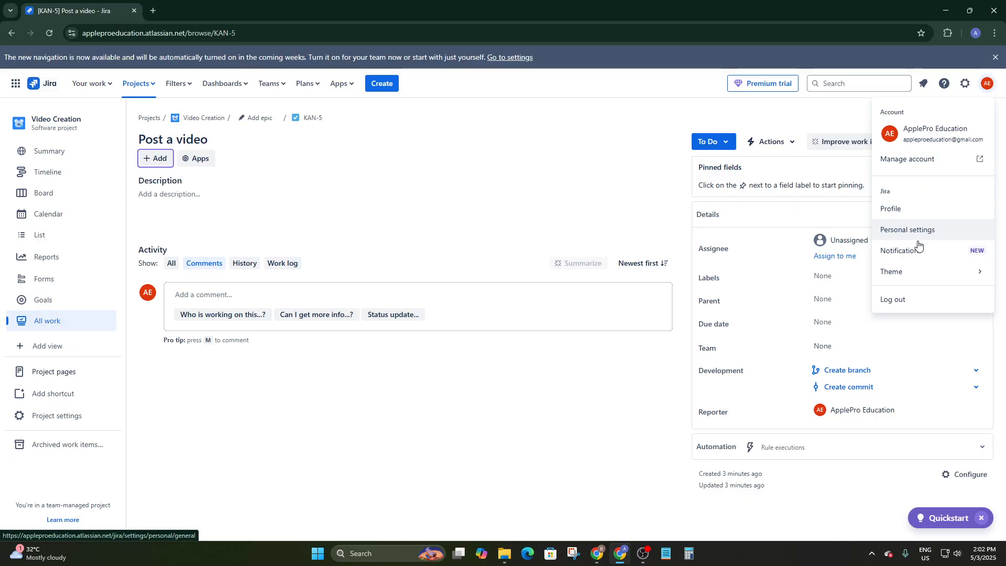
click(919, 273)
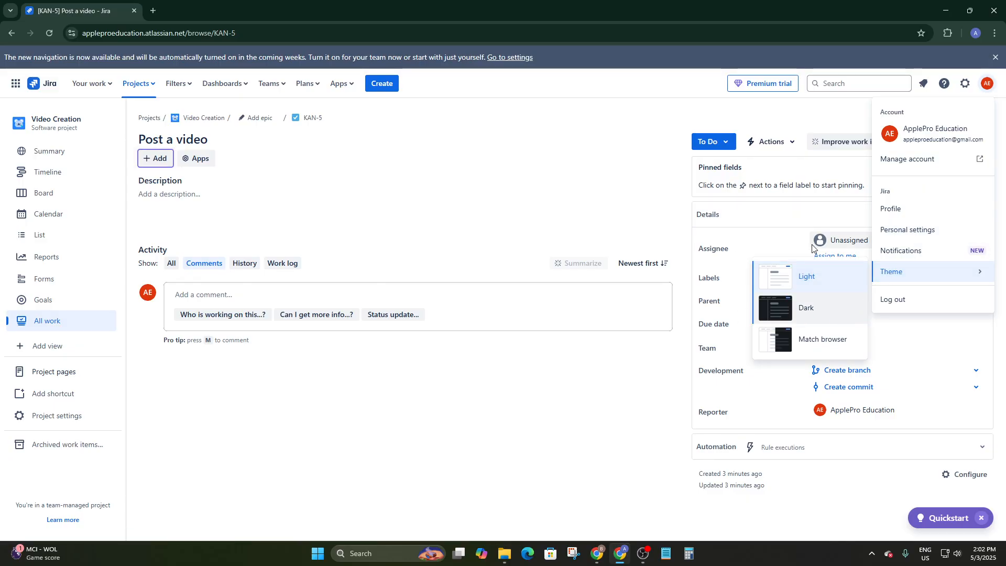
click(811, 309)
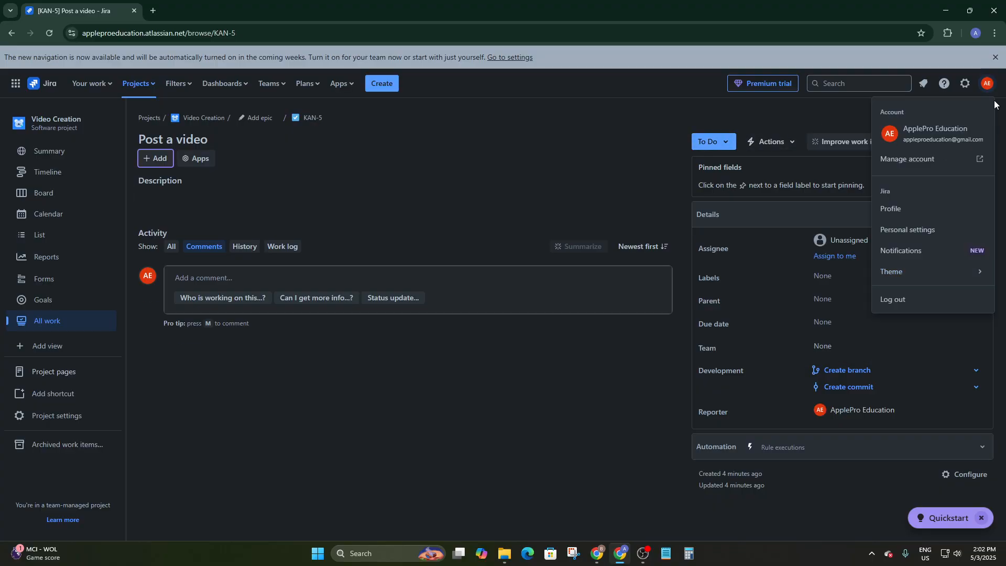
click(988, 85)
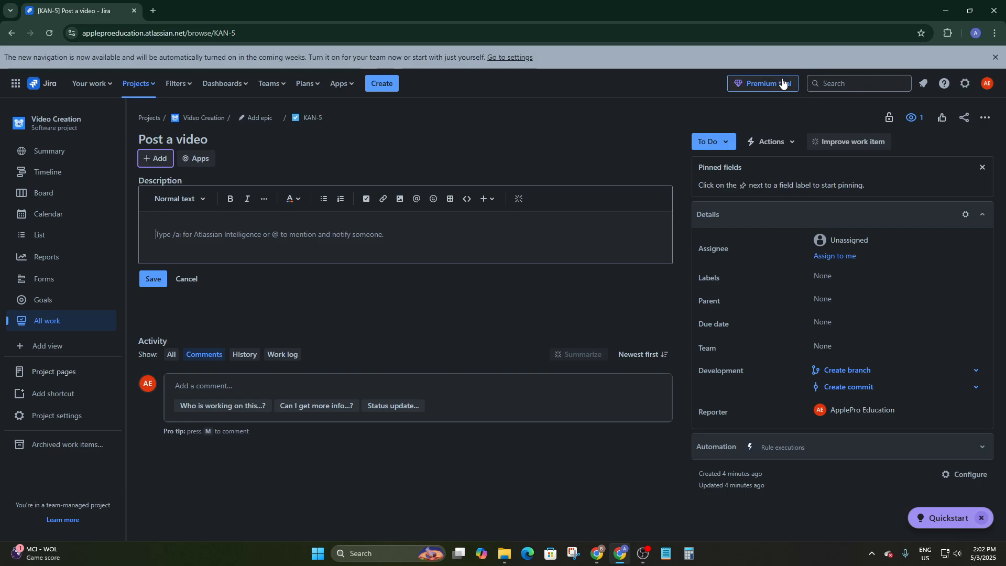
- Open the Jira pricing page and review the features included in the Free plan
click(962, 84)
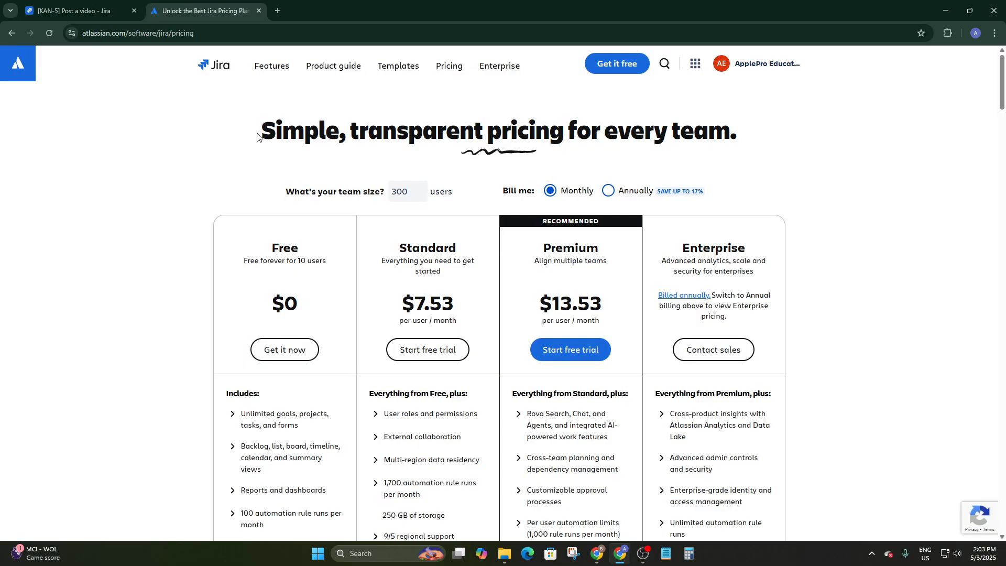
scroll(293, 299, down, 2)
scroll(400, 351, up, 2)
scroll(291, 327, down, 5)
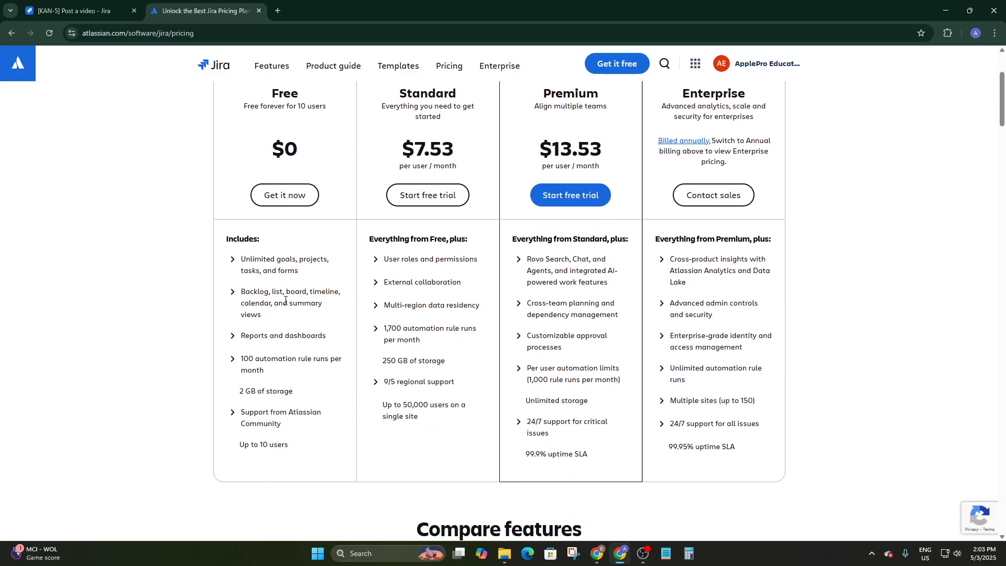
scroll(289, 307, up, 2)
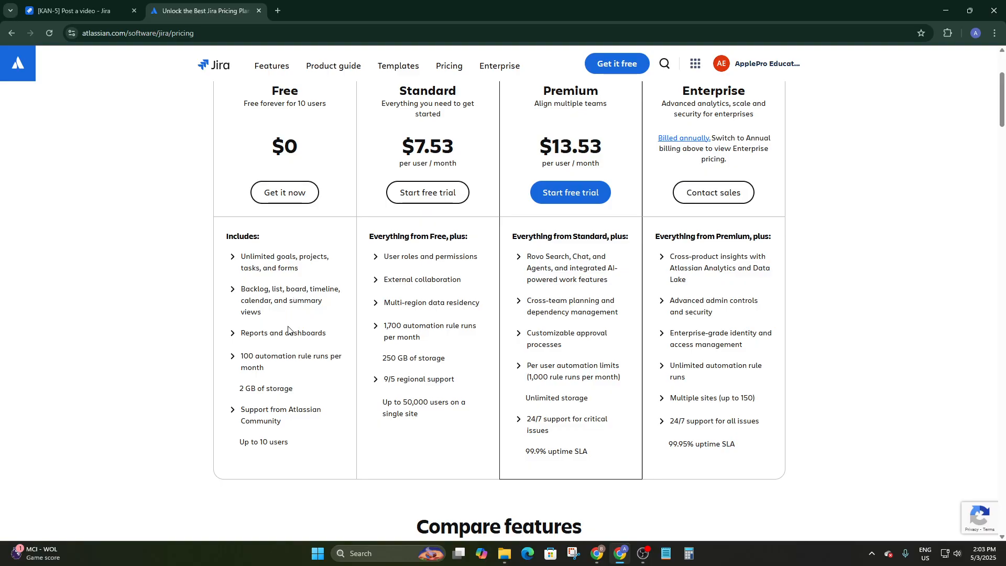
scroll(365, 256, up, 3)
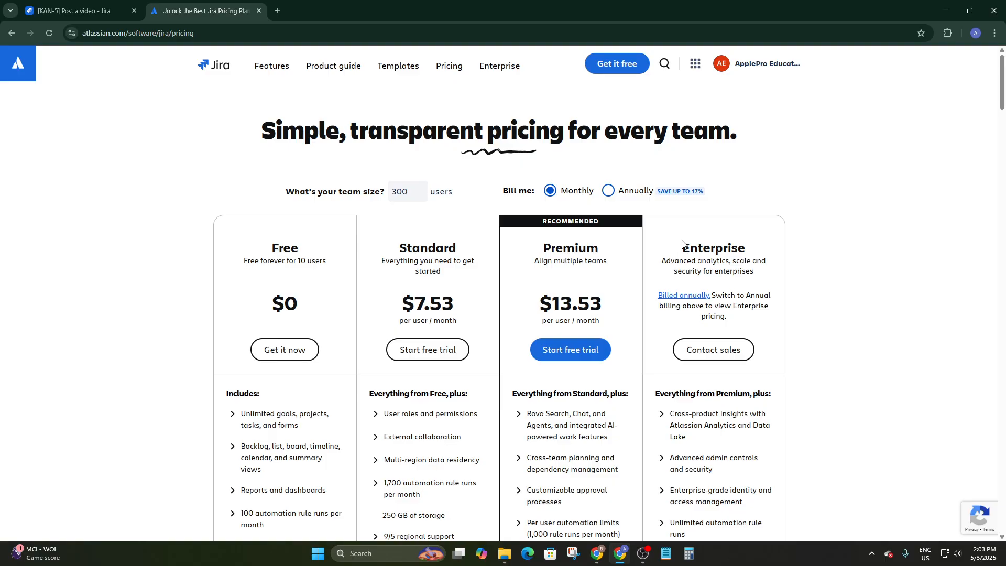
- Compare the Standard, Premium and Enterprise plans' monthly prices and features on the Jira pricing page
drag(682, 244, 797, 236)
scroll(414, 238, down, 2)
click(846, 197)
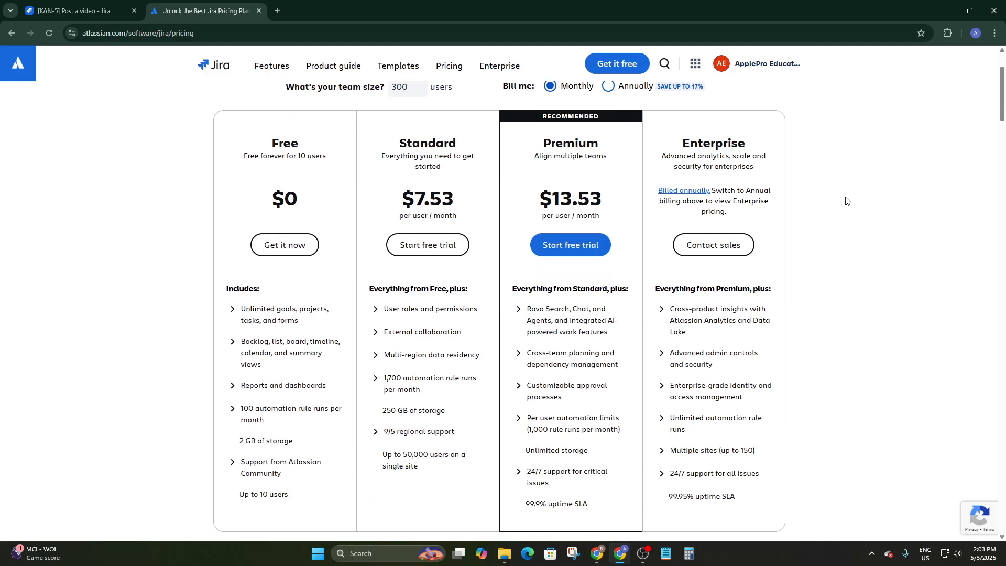
scroll(846, 198, up, 2)
scroll(420, 246, down, 3)
scroll(421, 246, up, 2)
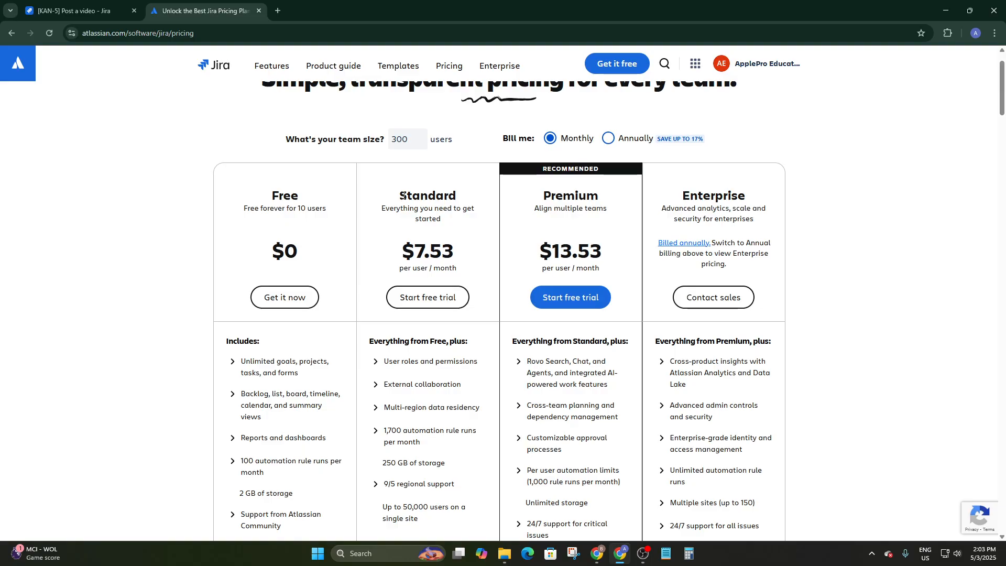
drag(398, 196, 634, 198)
click(542, 226)
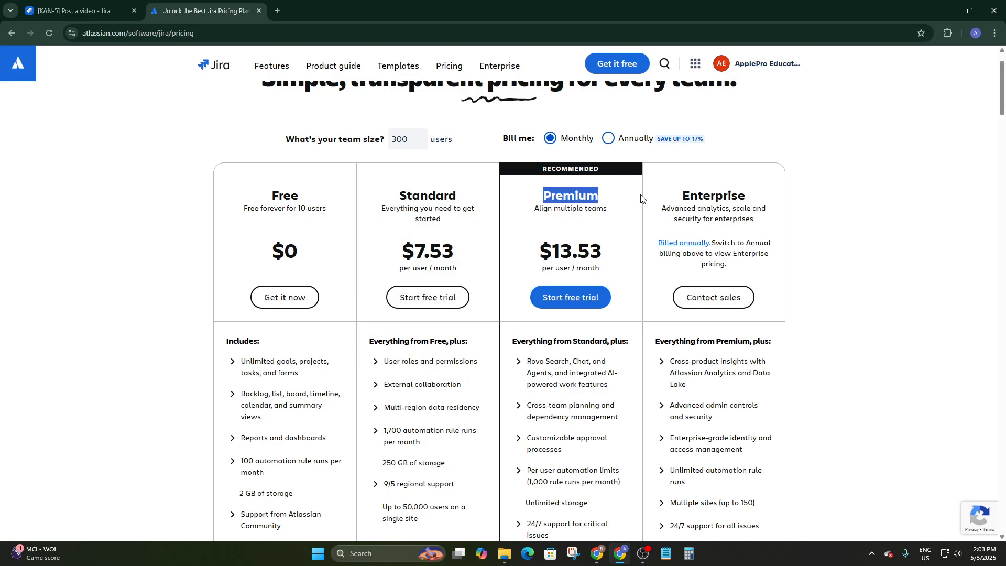
scroll(590, 335, down, 3)
scroll(670, 314, up, 4)
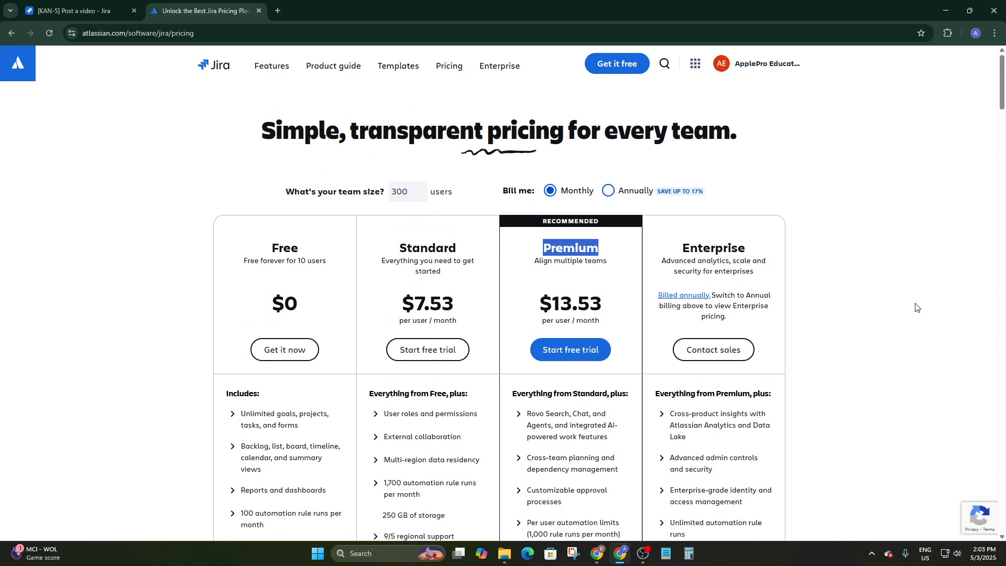
click(886, 299)
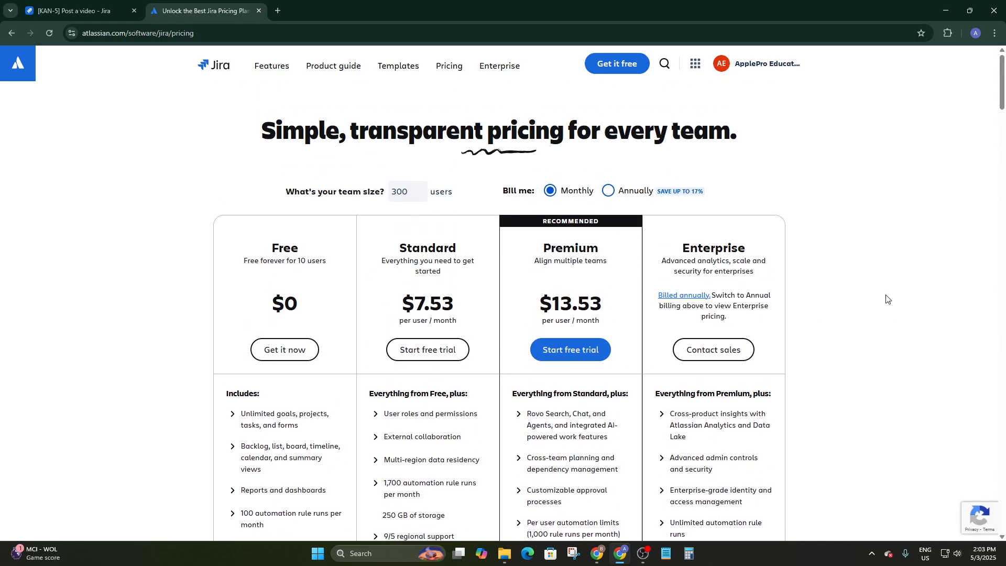
drag(679, 248, 770, 251)
click(864, 219)
drag(677, 254, 746, 249)
click(953, 263)
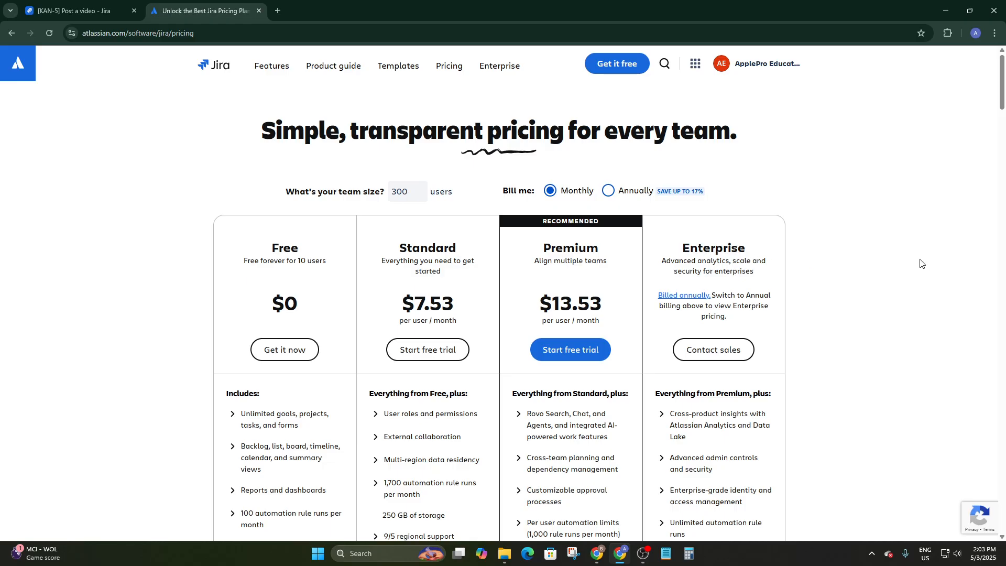